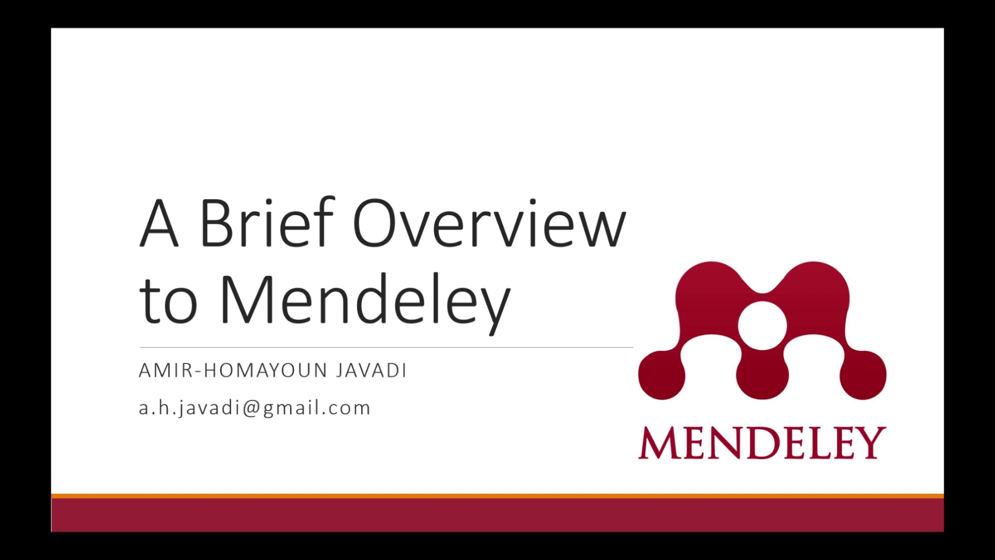
Step: Switch to Chrome, search the web for "mendeley", and open the Download Mendeley Desktop page
key("alt+Tab")
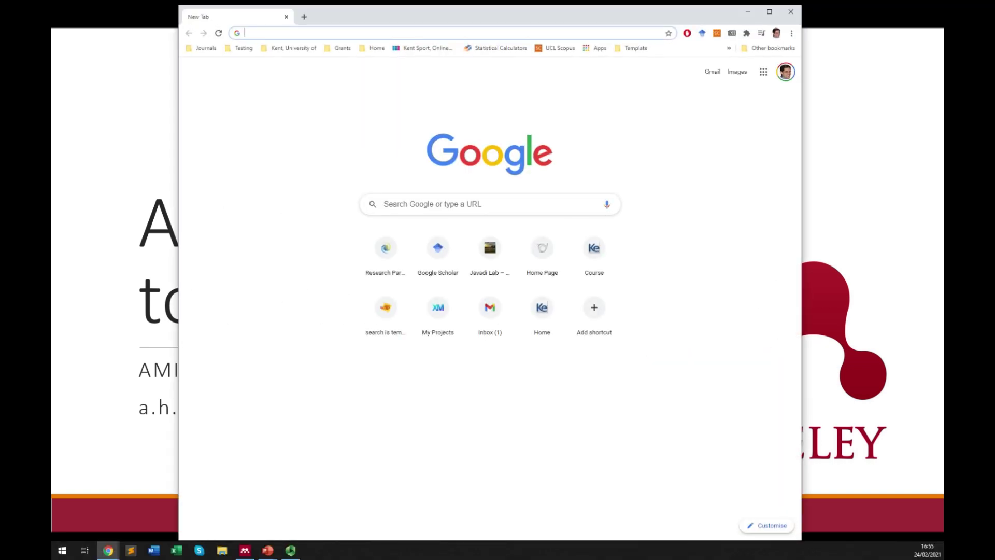
type("mendeley")
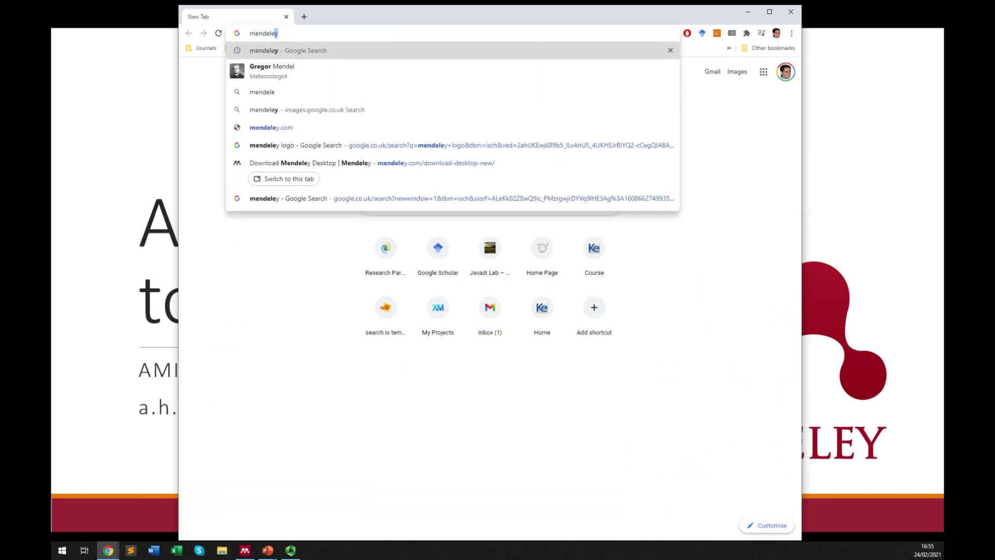
key("Return")
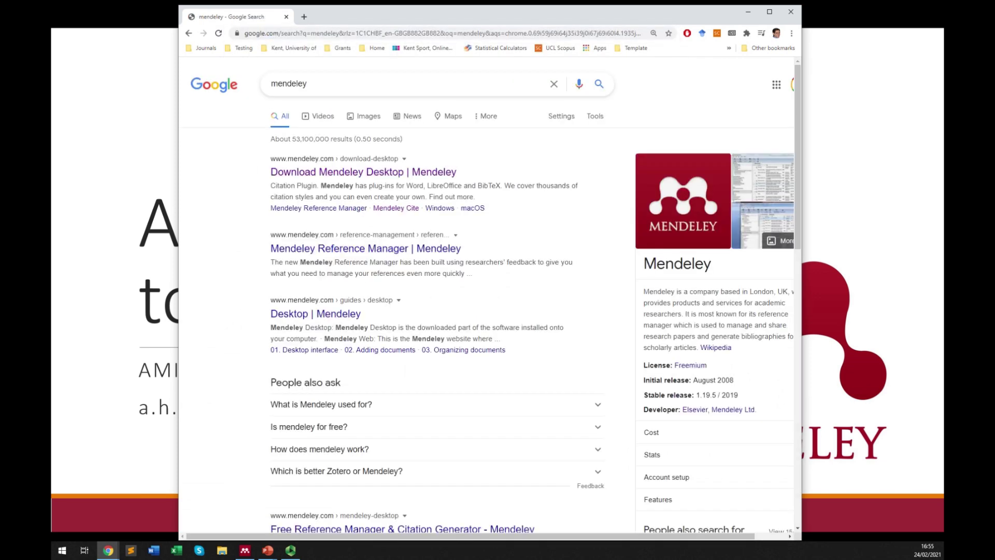
left_click(342, 175)
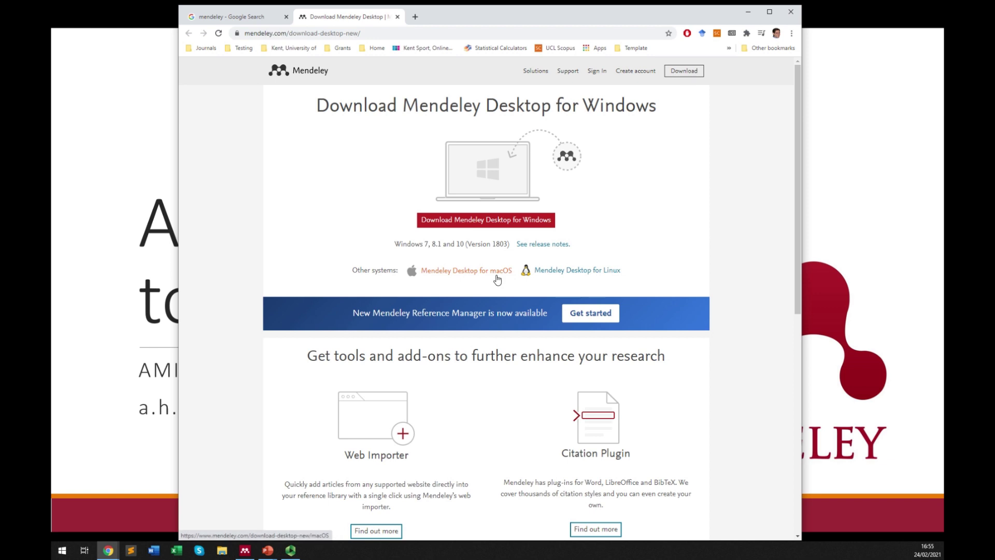
left_click(467, 230)
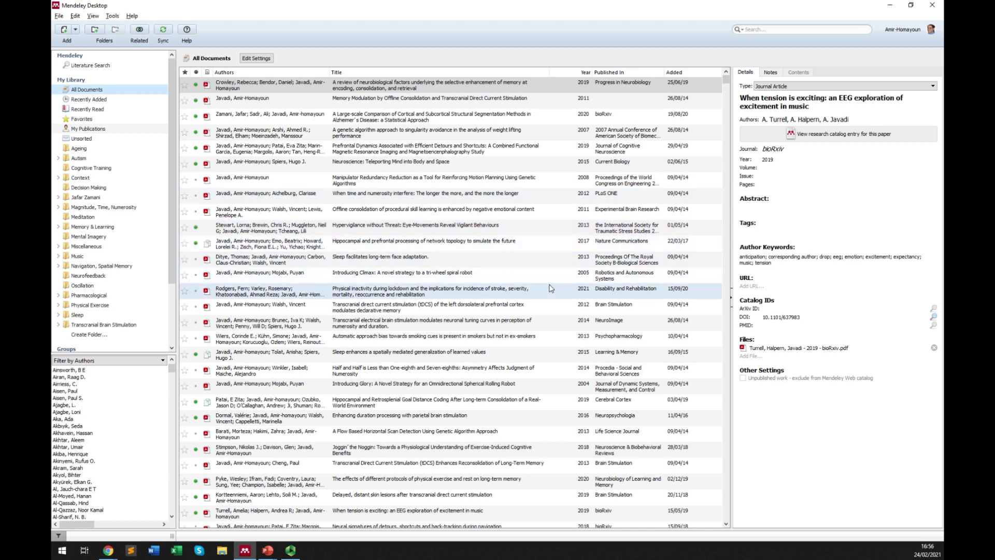
Step: Switch to Mendeley Desktop, select all documents in the library, and reduce the selection to the first one to view its details
left_click(245, 92)
key("ctrl+a")
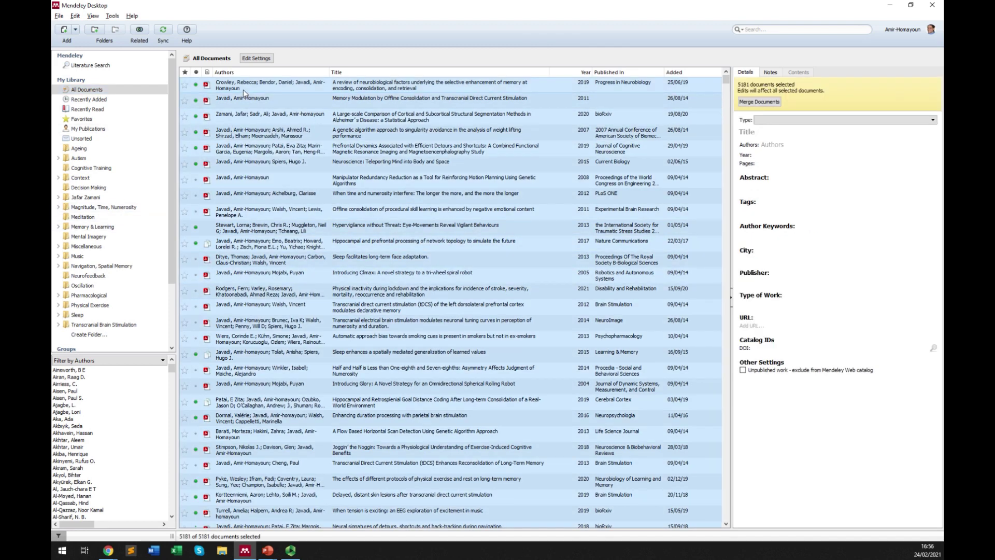
left_click(244, 92)
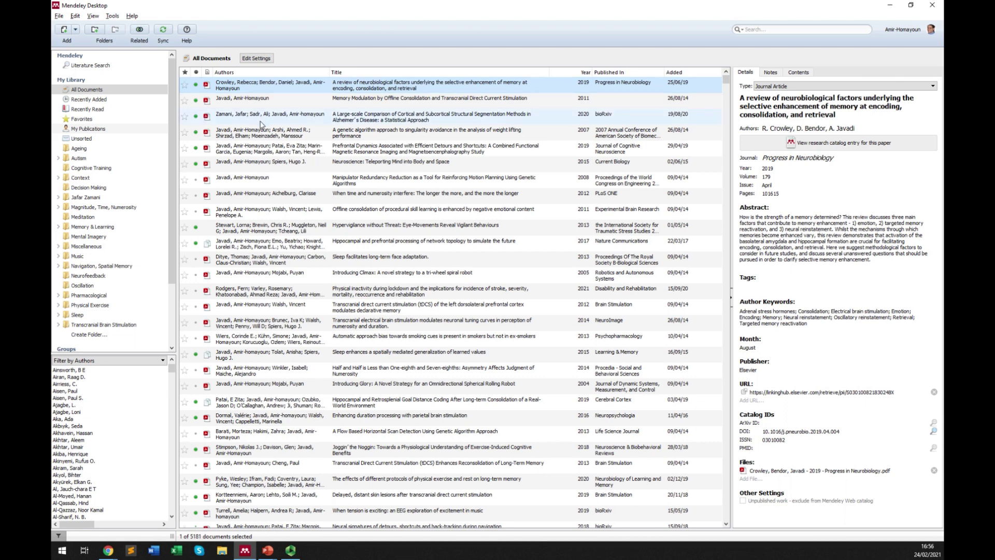
left_click(209, 106)
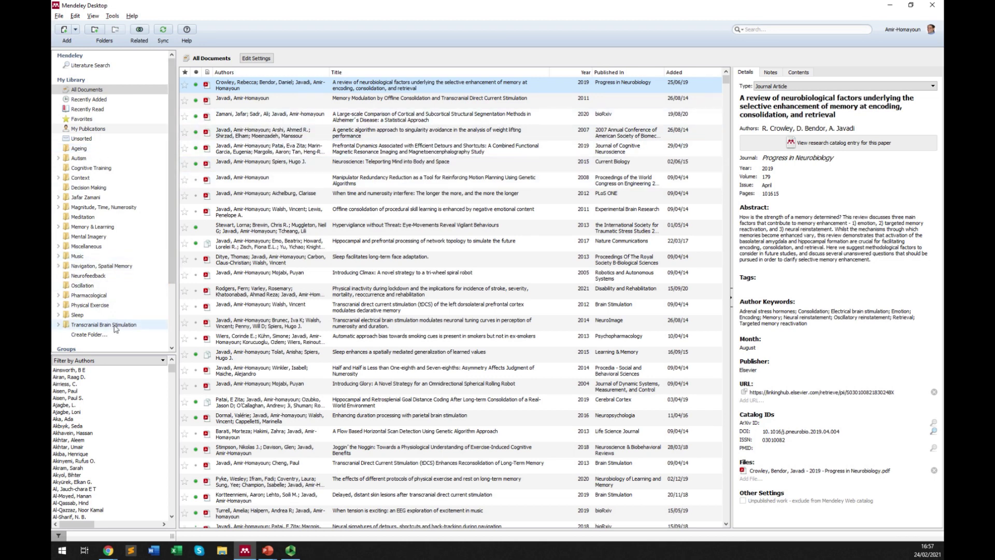
Step: Browse the Physical Exercise and Navigation, Spatial Memory folders, and display the My Publications collection
left_click(110, 308)
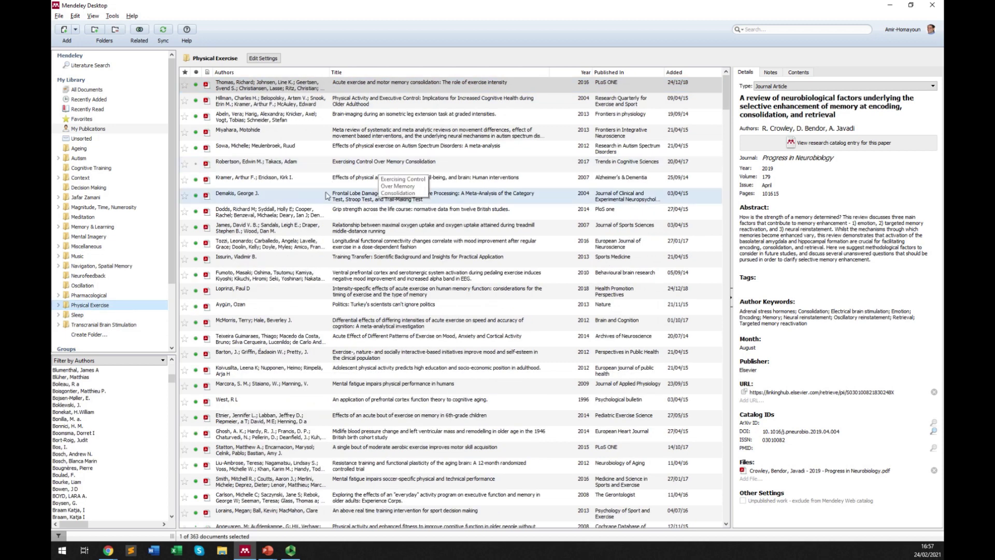
left_click(111, 315)
left_click(125, 267)
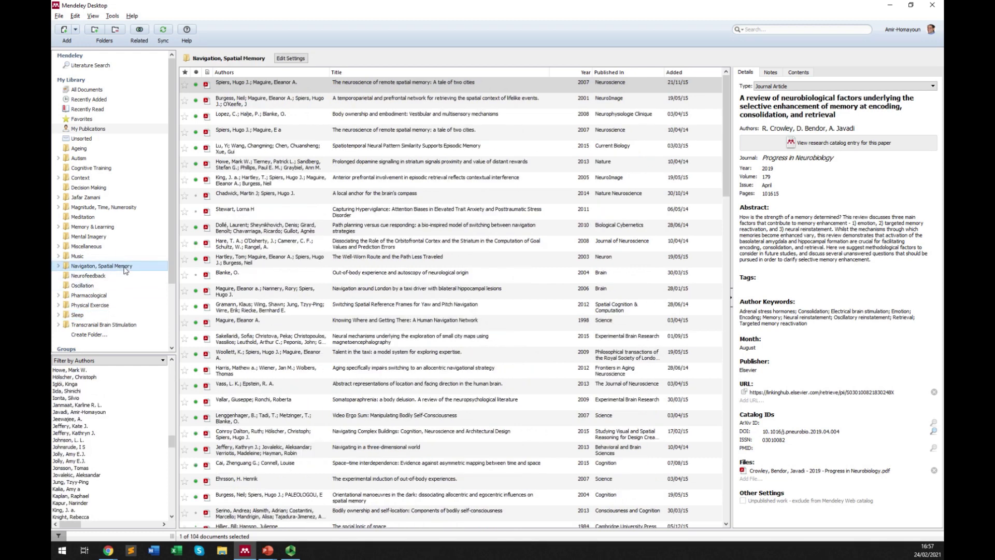
left_click(86, 129)
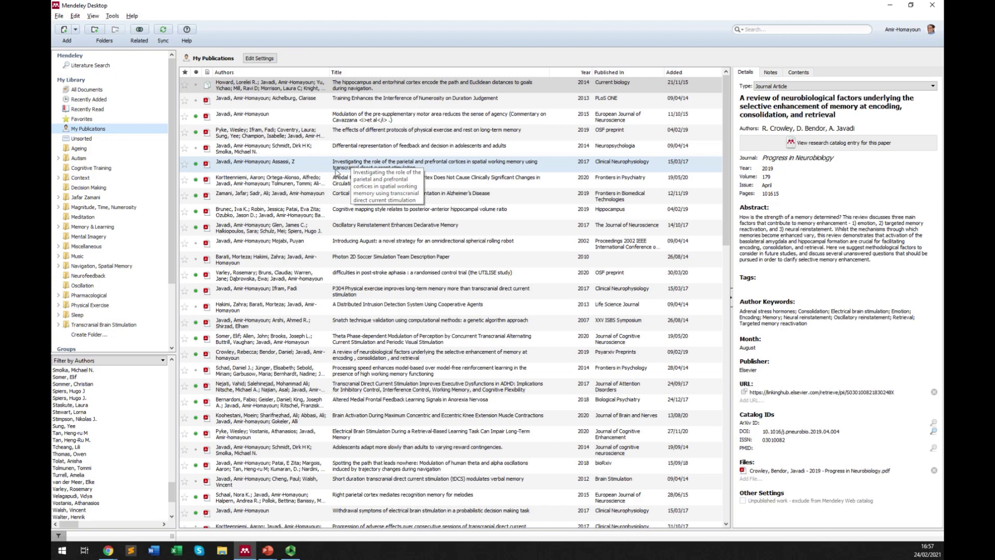
Step: Open the paper "Theta Phase-dependent Modulation of Perception", look through its pages, and briefly select a passage in the abstract
double_click(350, 338)
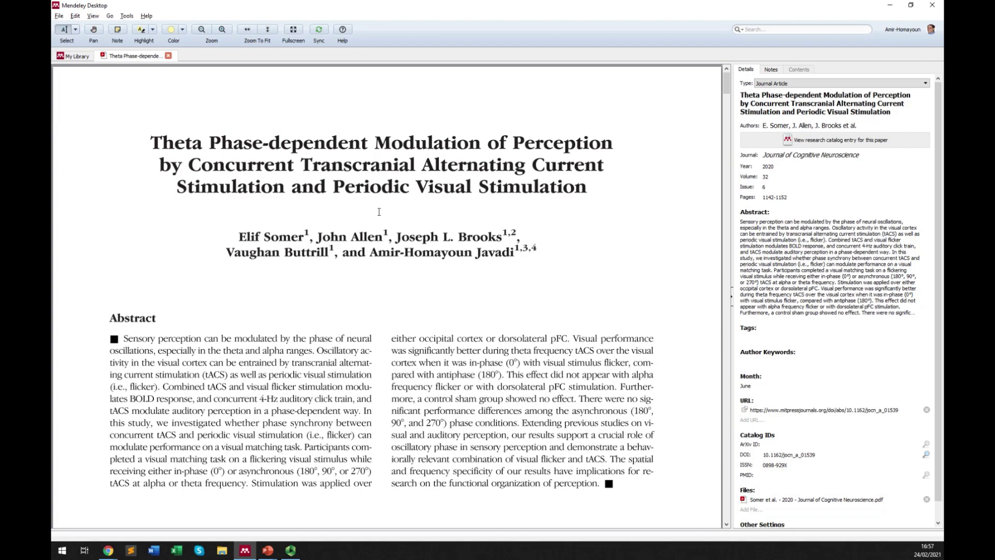
scroll(378, 211, "down", 20)
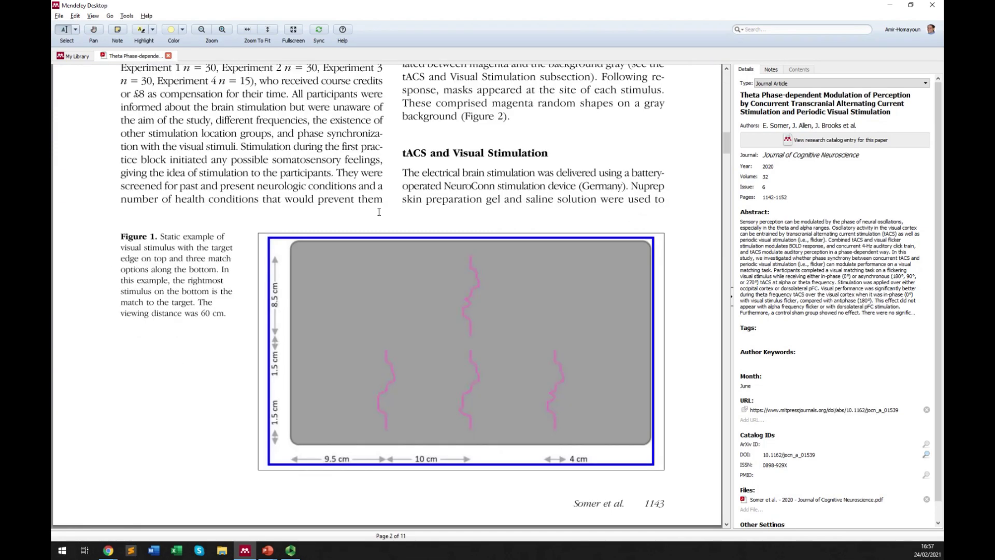
scroll(388, 194, "down", 20)
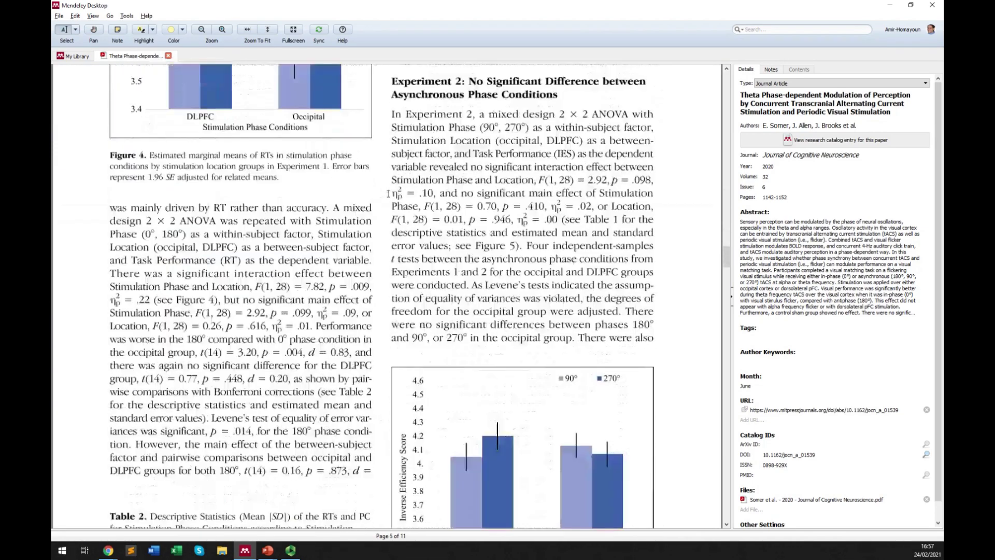
scroll(388, 194, "down", 8)
scroll(388, 193, "up", 15)
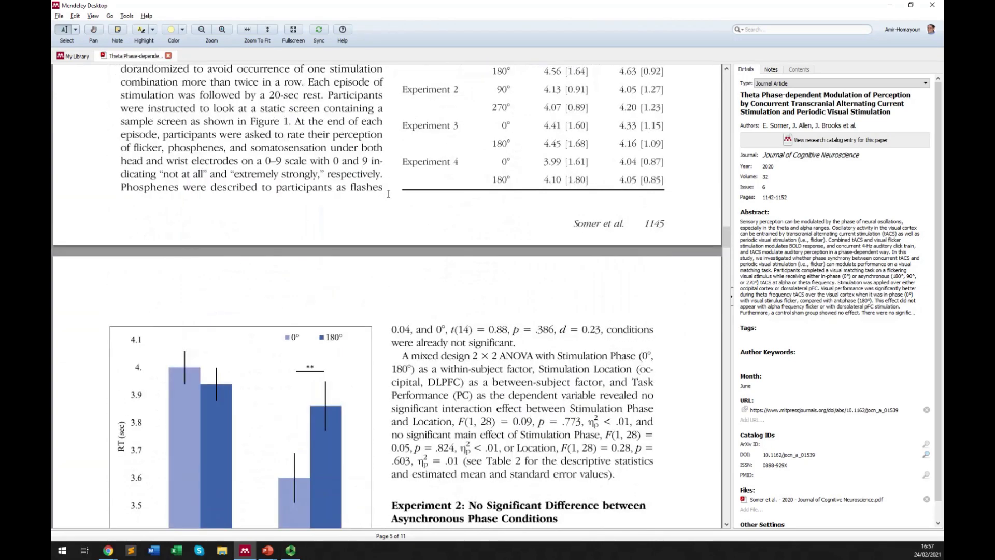
scroll(388, 194, "up", 12)
scroll(388, 194, "up", 20)
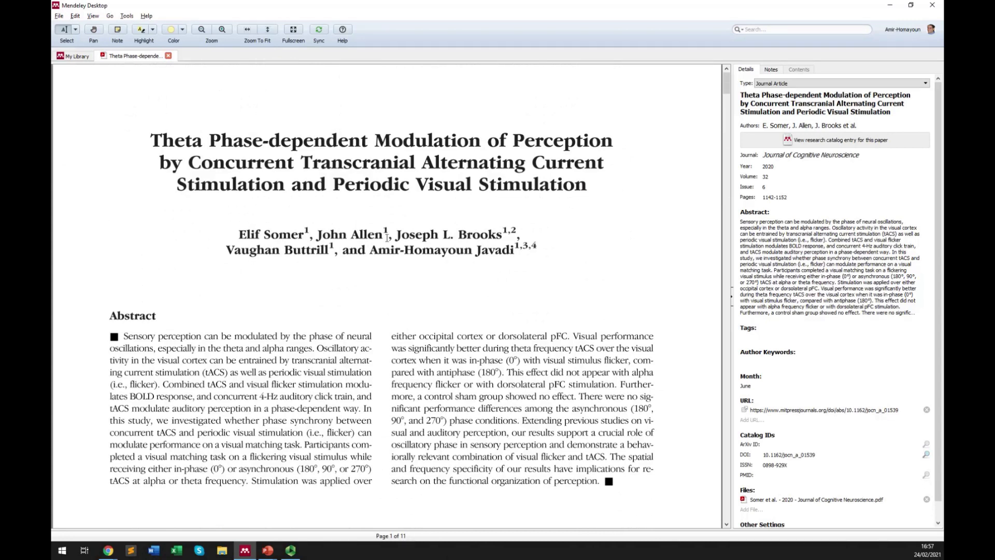
left_click_drag(226, 362, 274, 396)
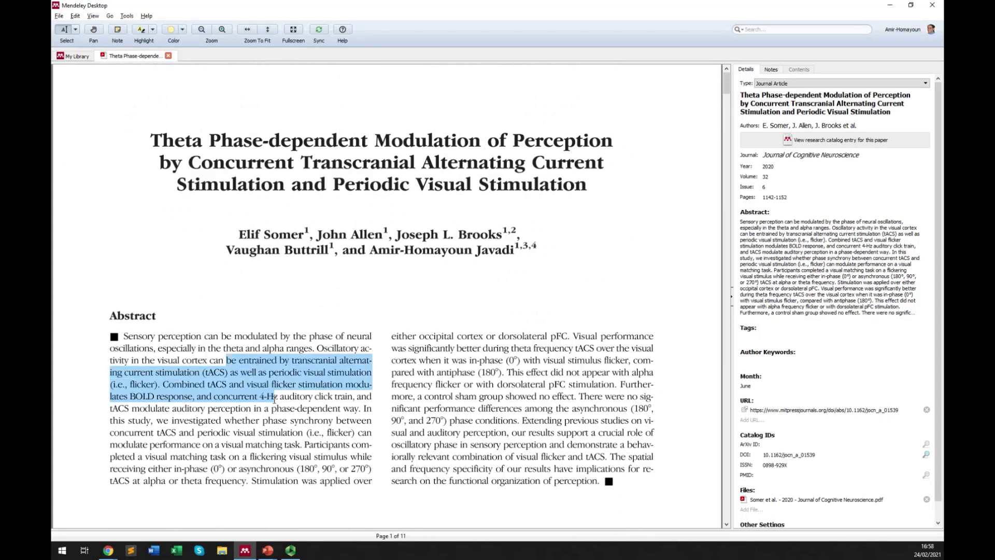
left_click(247, 414)
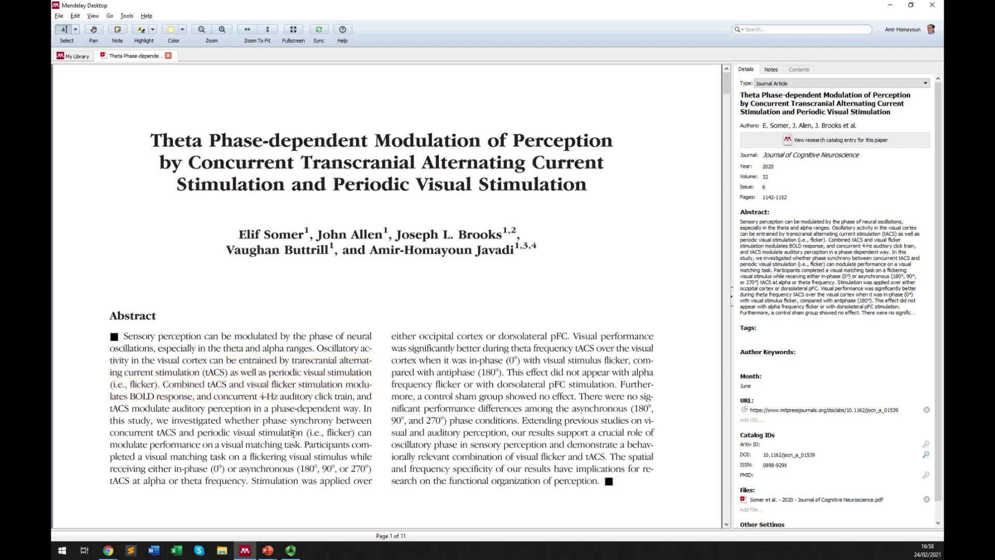
Step: Show the paper's general notes, return to the library, and reopen the same paper from My Publications
left_click(774, 71)
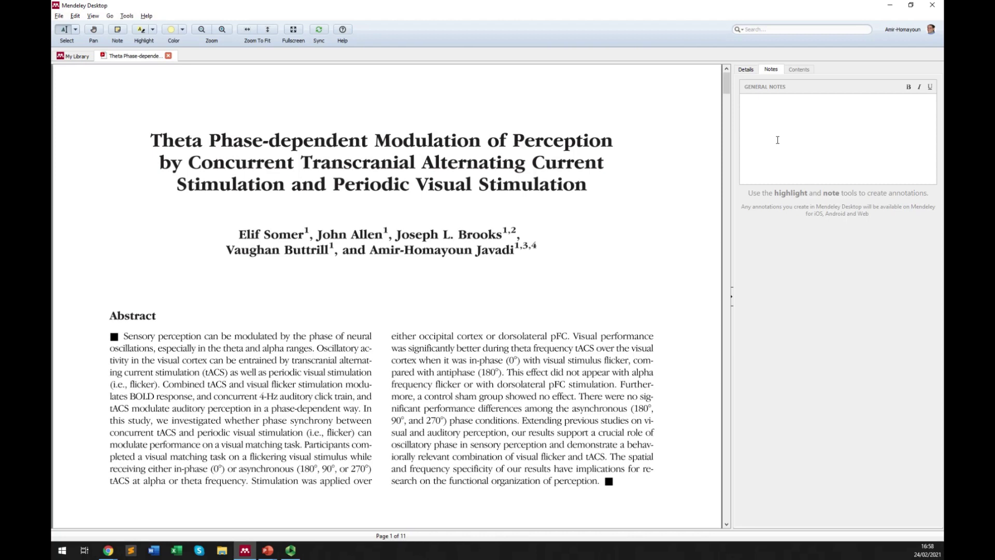
left_click(79, 58)
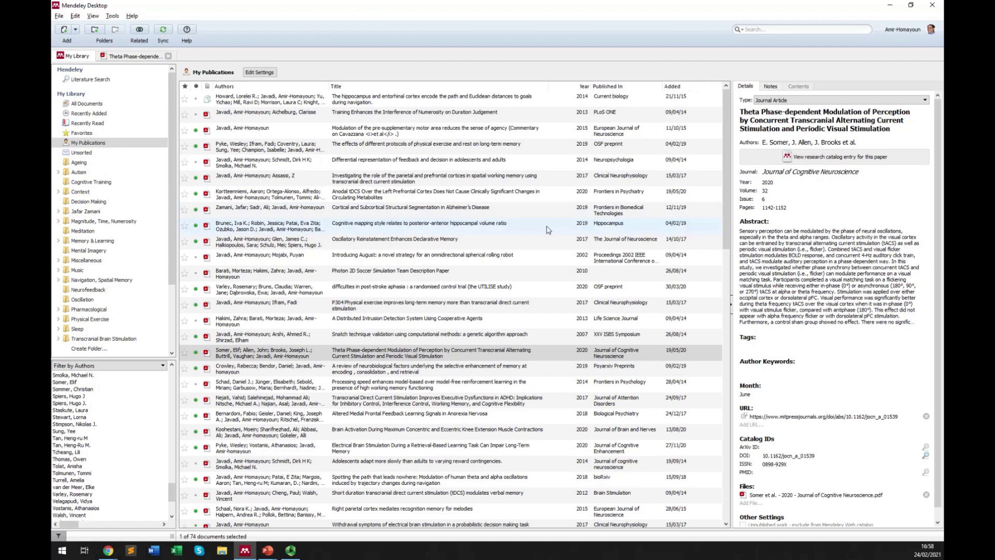
double_click(371, 356)
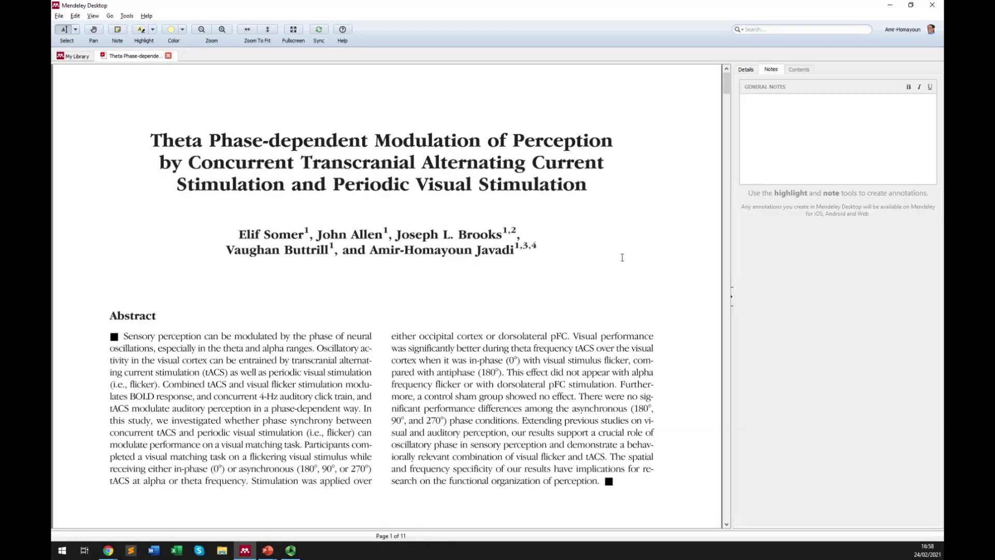
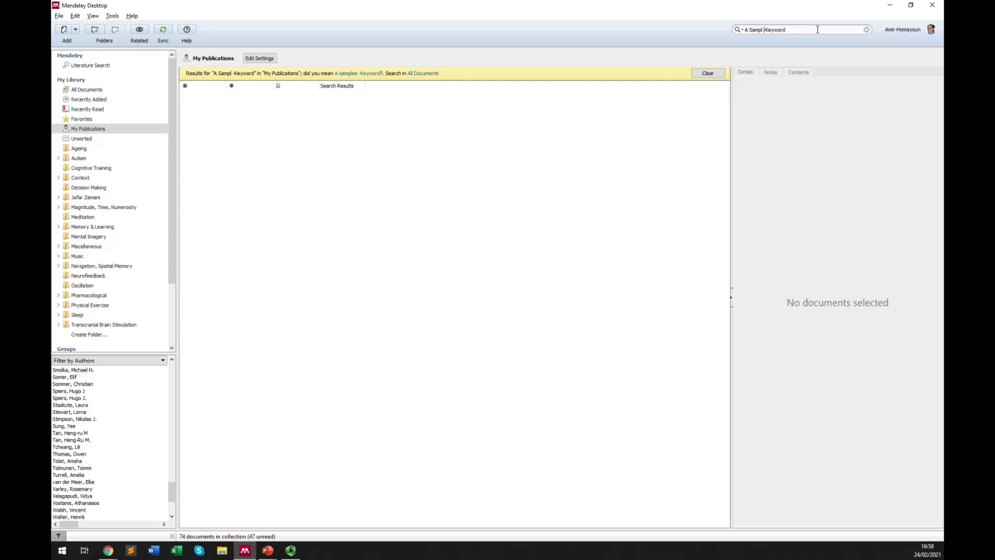
Step: Search My Publications for "A Sample Keyword" and widen the search results column
key("BackSpace")
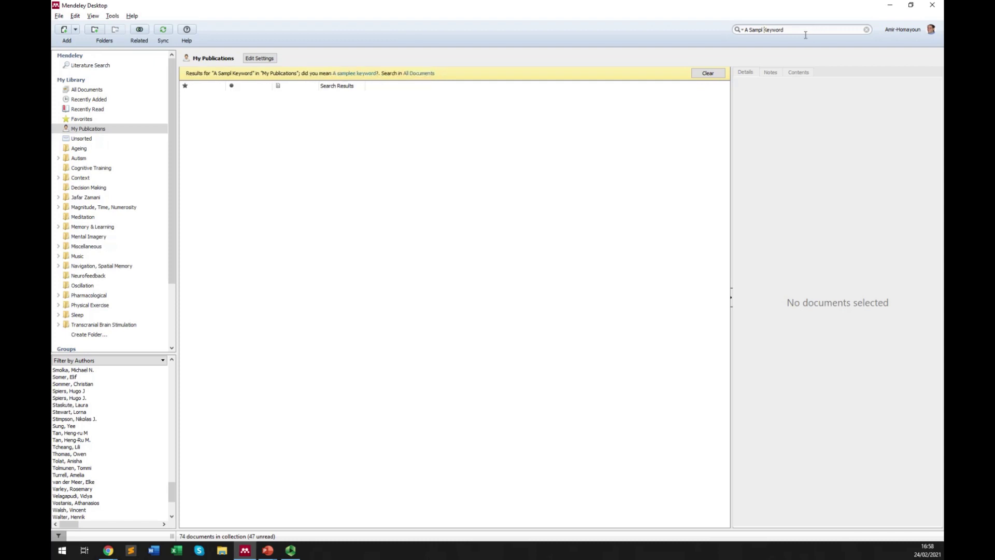
type("e")
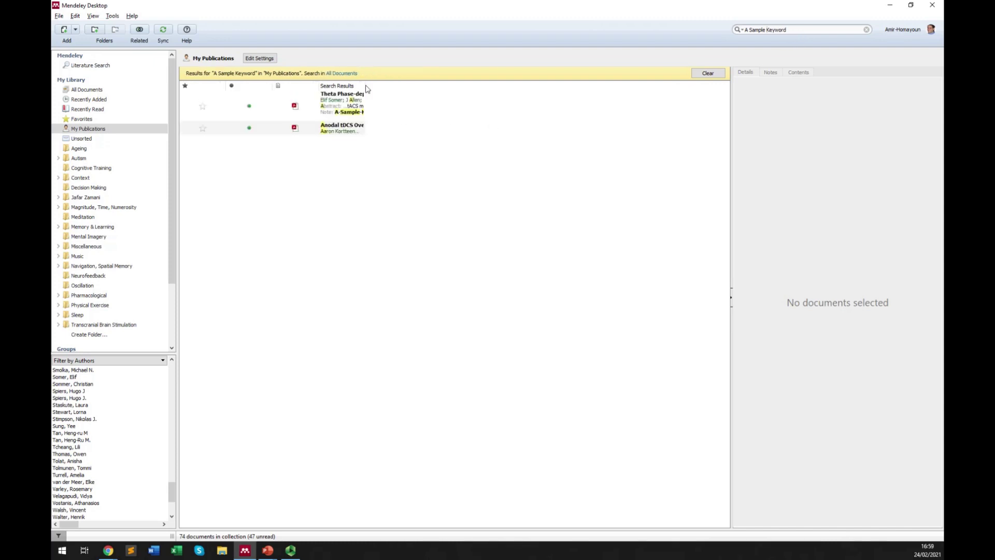
left_click_drag(366, 86, 554, 94)
Step: Open the Theta Phase-dependent paper from the results and delete the A-Sample-Keyword text from its general notes
double_click(380, 107)
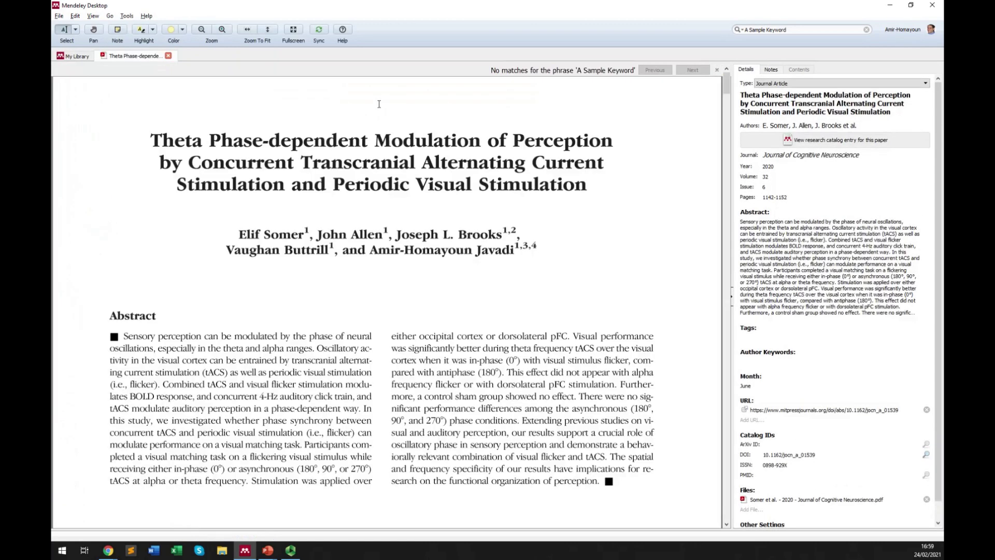
left_click(771, 70)
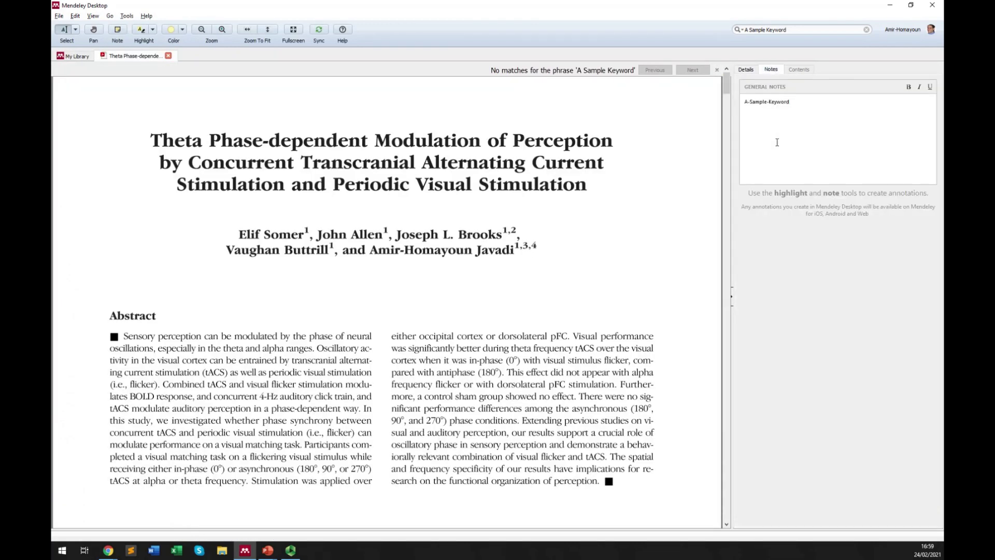
key("ctrl+a")
key("BackSpace")
Step: Return to the library, search My Publications for "oscillatory", and resize the columns so the result excerpts are readable
left_click(75, 57)
left_click(777, 29)
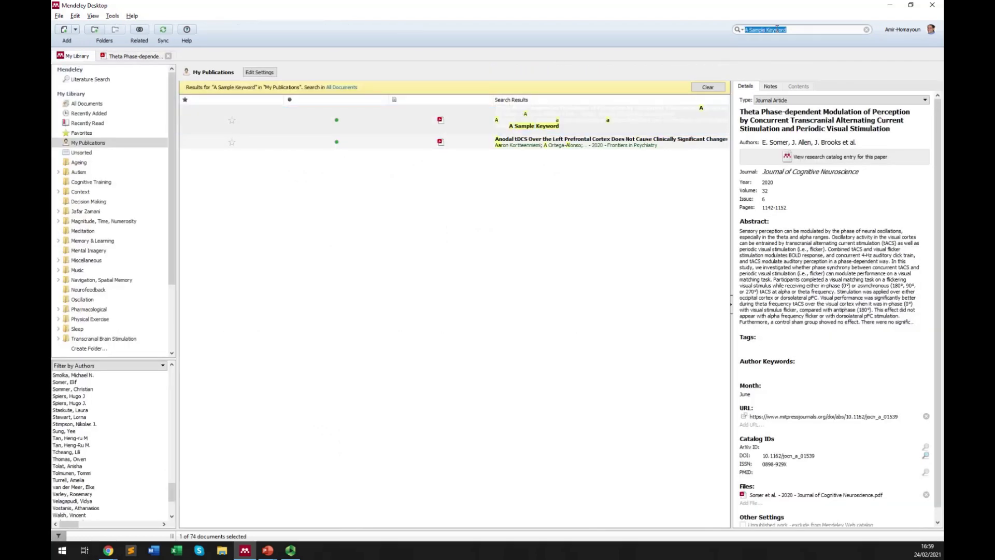
type("oscilato")
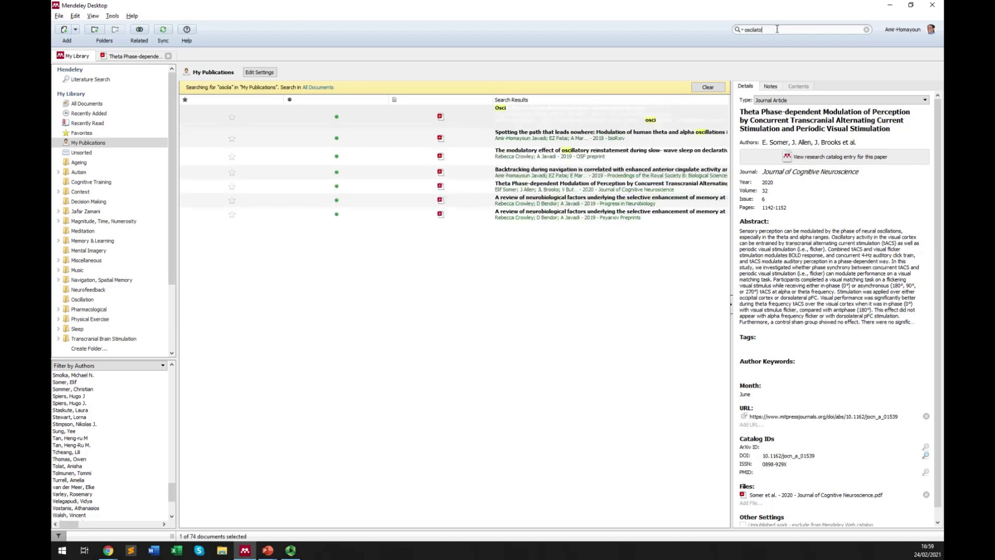
type("ry")
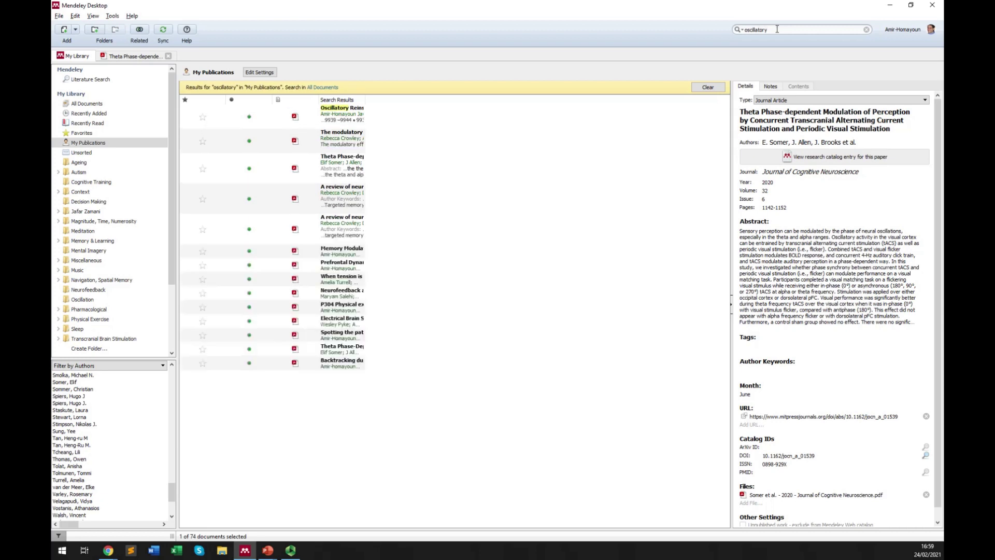
left_click_drag(366, 100, 570, 99)
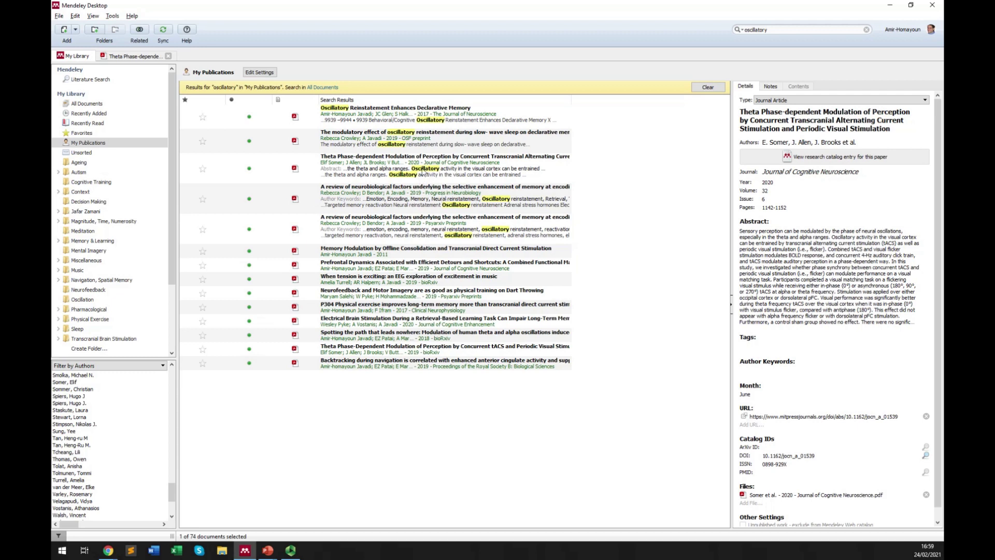
left_click_drag(318, 102, 238, 99)
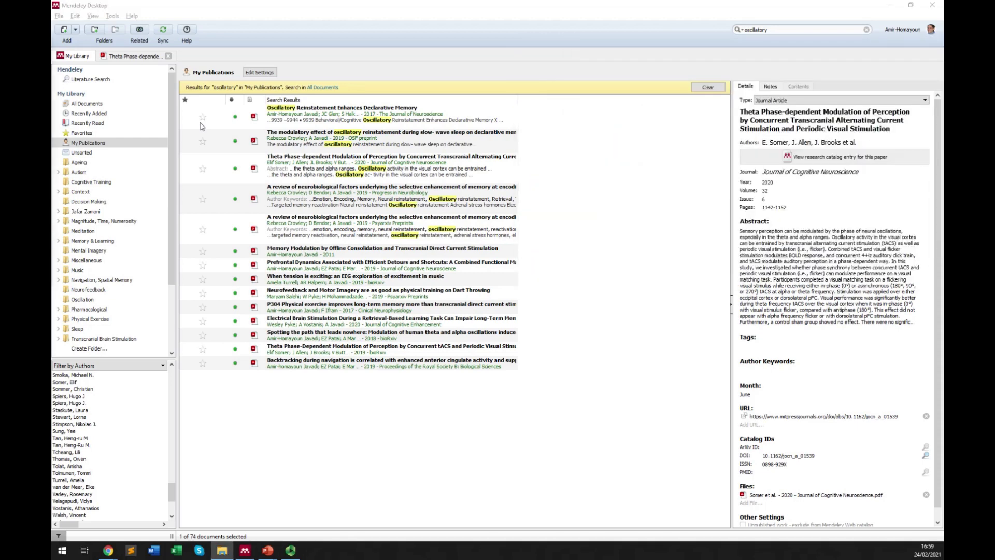
Step: Clear the search, add Gogtay2004.pdf to All Documents, and view the imported paper's details under Recently Added
left_click(707, 88)
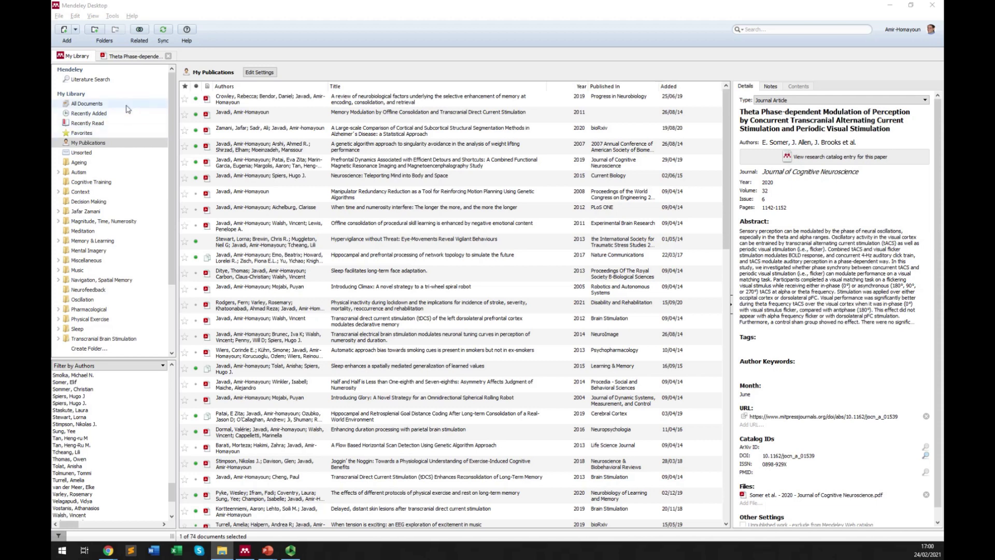
left_click(98, 104)
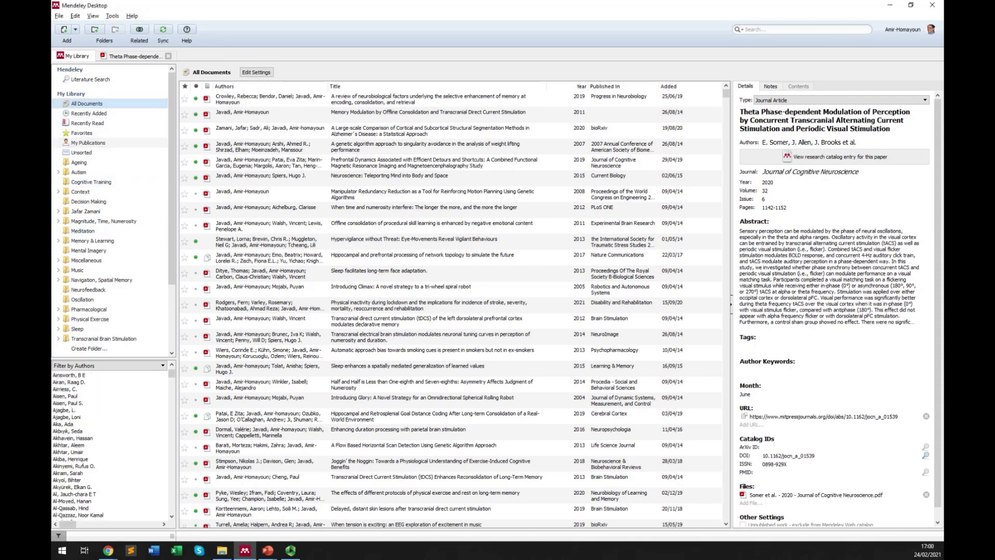
left_click_drag(303, 81, 395, 200)
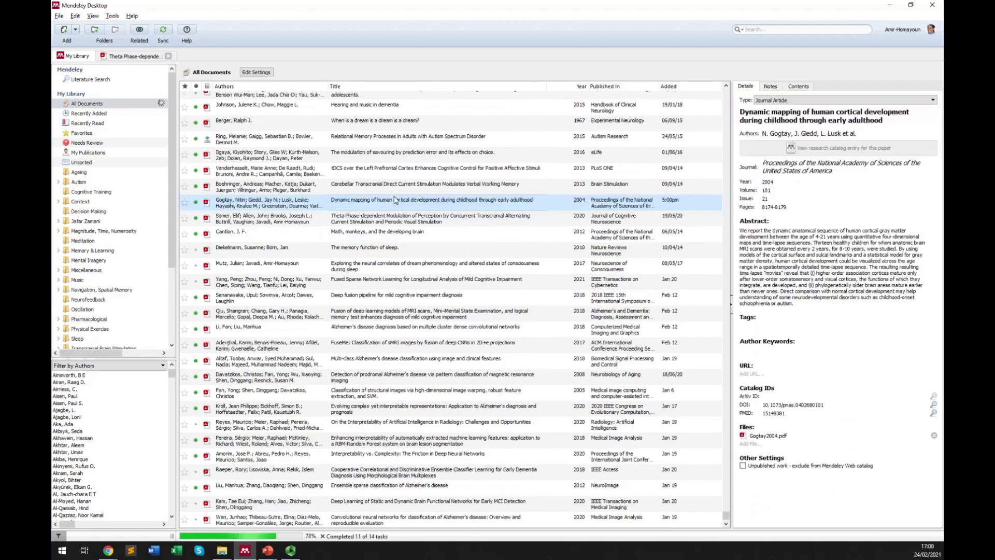
left_click(133, 114)
left_click(268, 100)
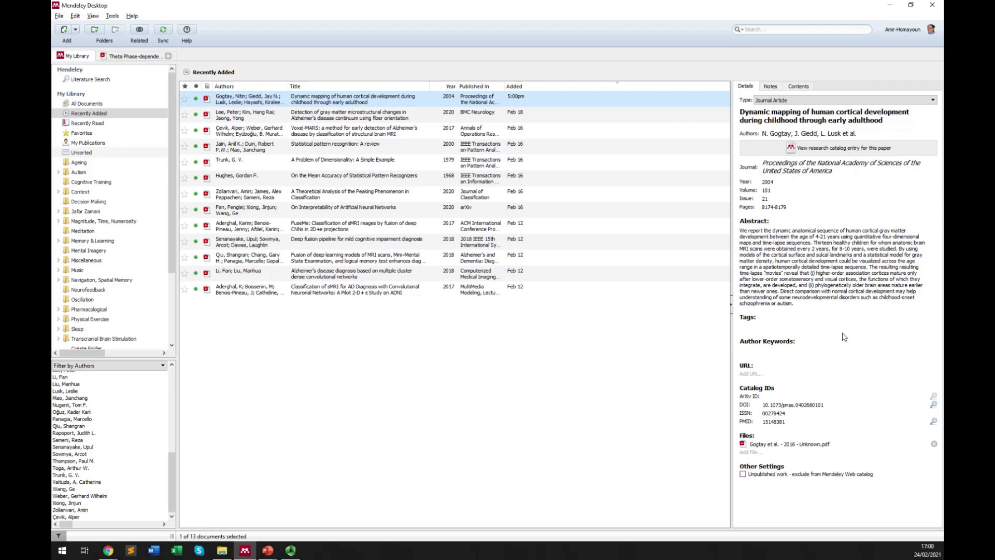
Step: Select the DOI of the newly imported cortical development paper and look up its details by that DOI
left_click(782, 406)
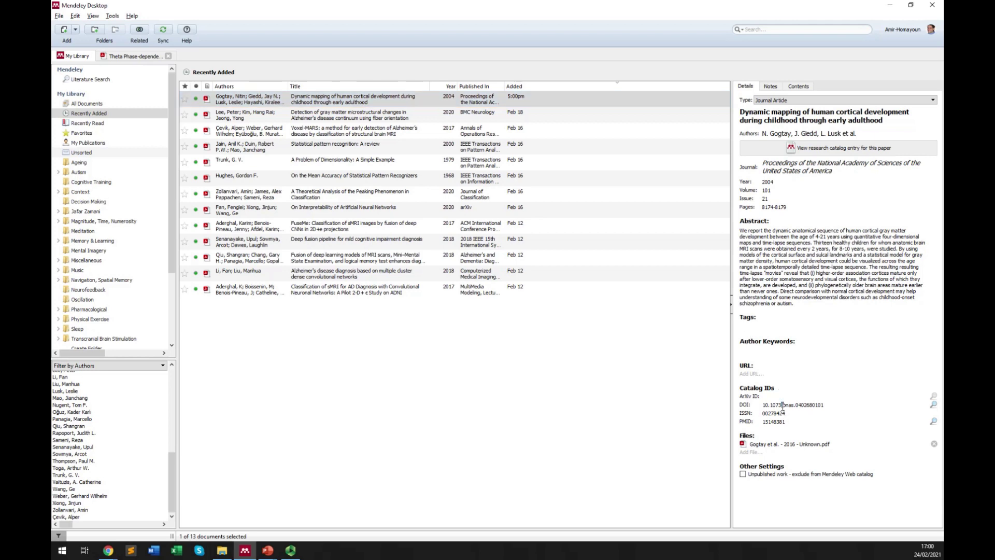
left_click(782, 406)
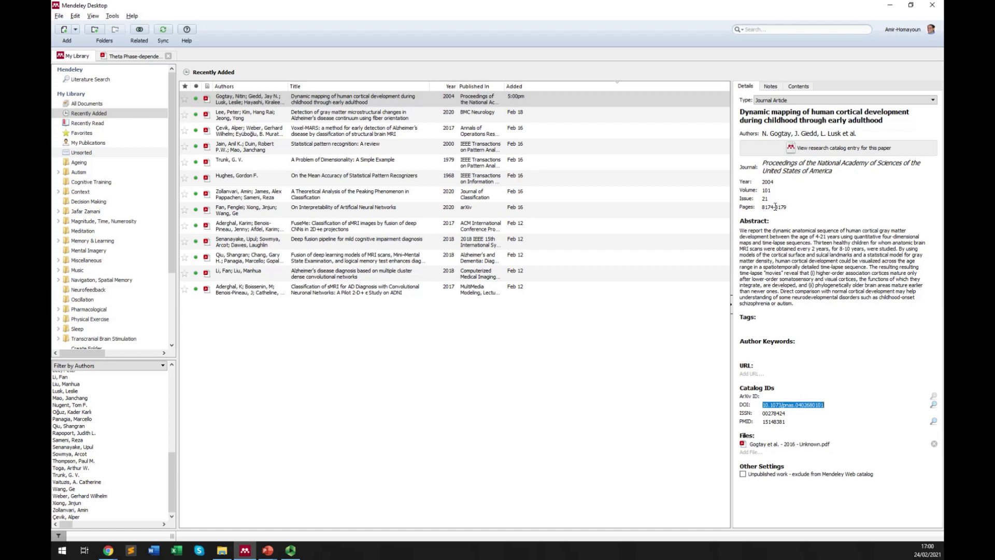
left_click(933, 405)
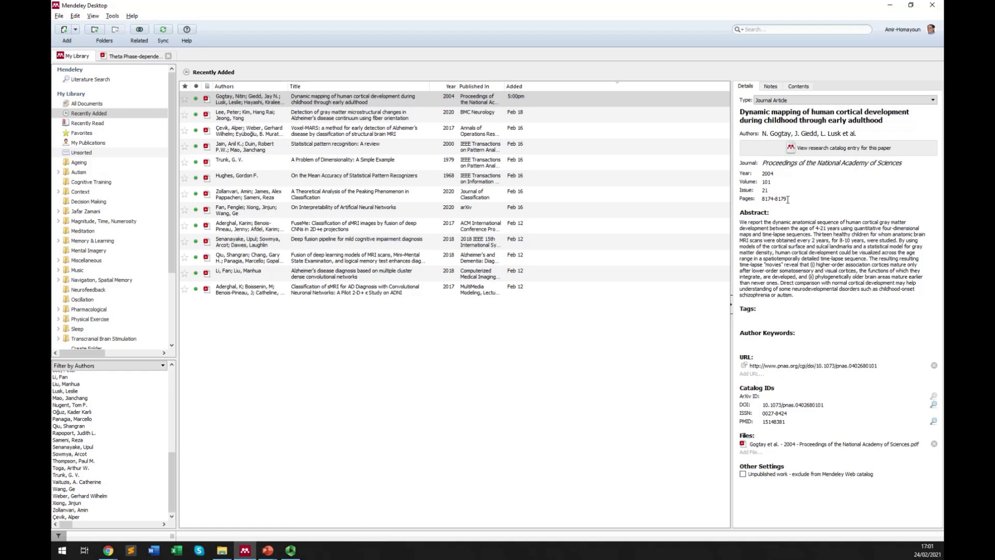
Step: Open the PDF of the cortical development paper, skim its first pages, close it and return to the library
left_click(312, 104)
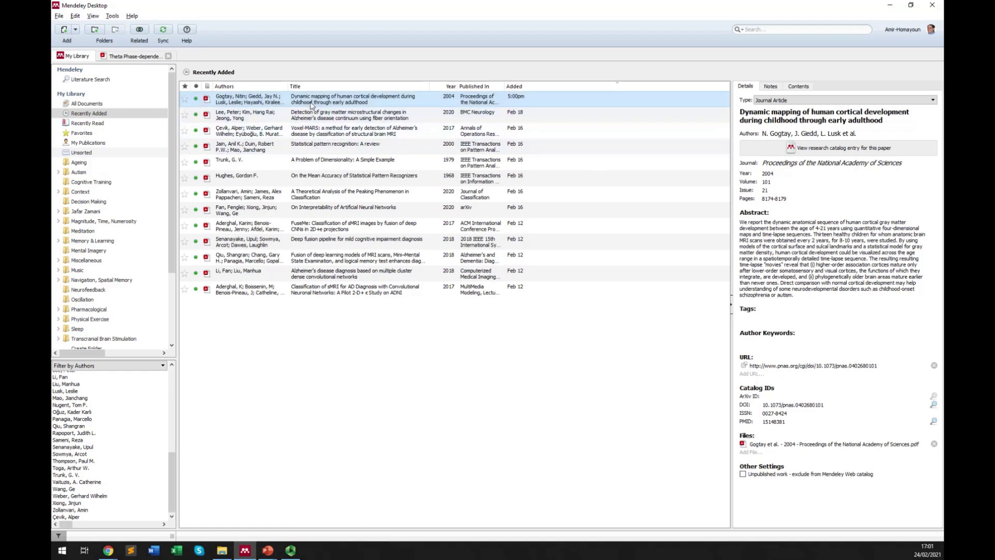
double_click(311, 102)
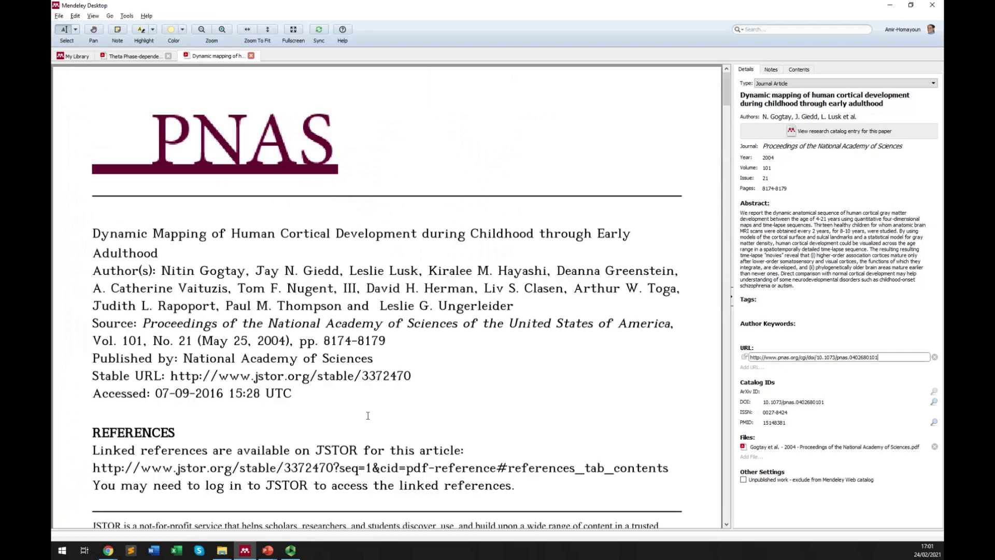
scroll(368, 415, "down", 10)
scroll(367, 415, "up", 5)
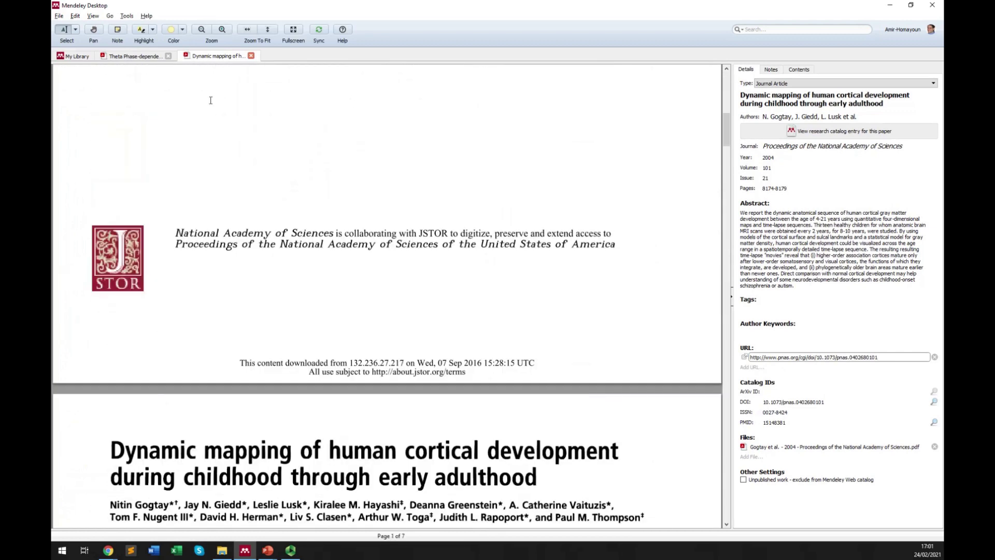
left_click(250, 56)
left_click(75, 56)
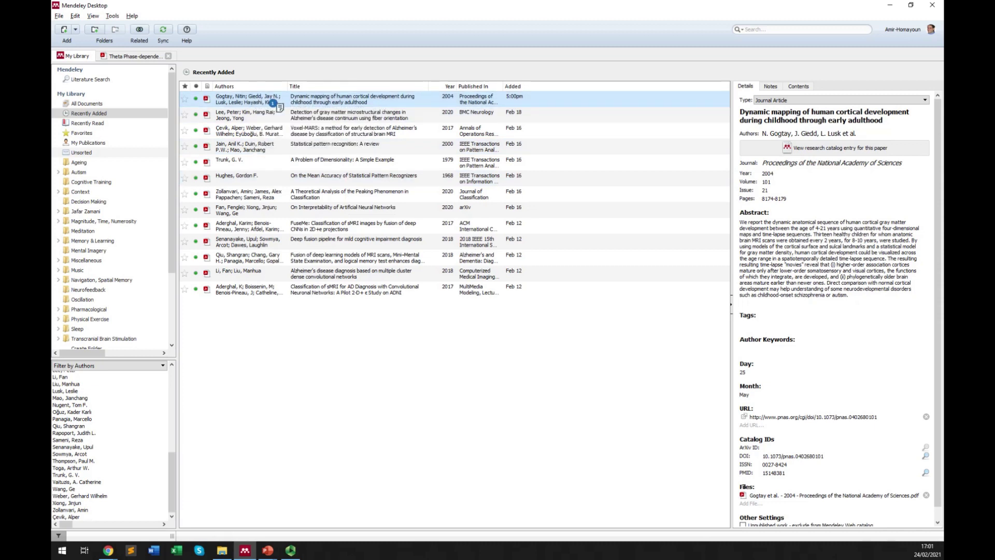
Step: Add the Dynamic mapping of human cortical development paper to the Ageing folder and reselect it in the list
left_click_drag(284, 106, 87, 165)
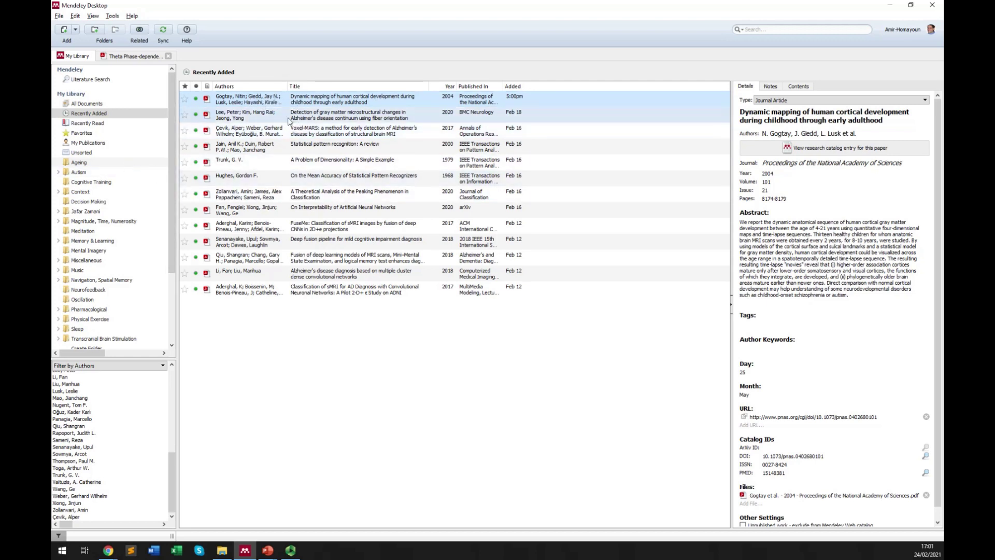
left_click(263, 115)
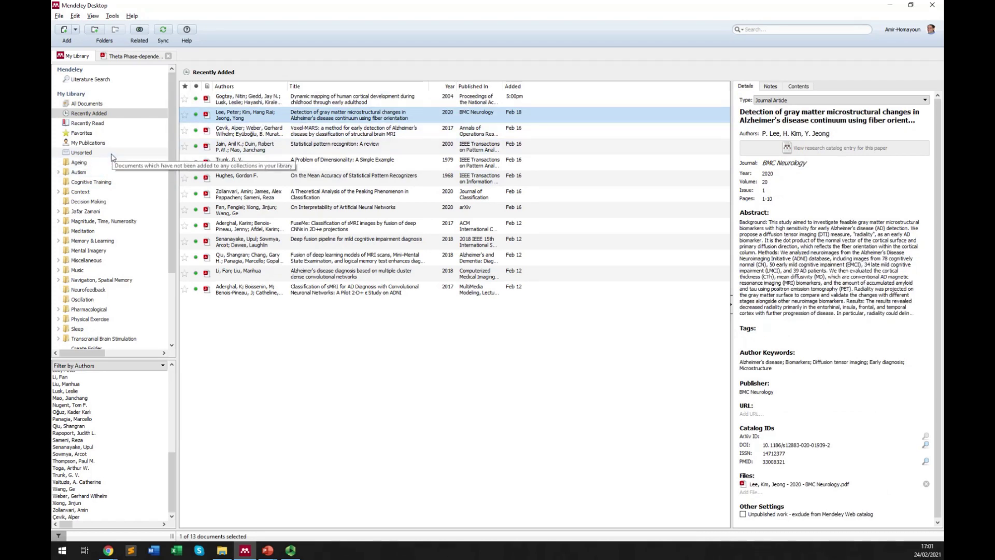
left_click(260, 100)
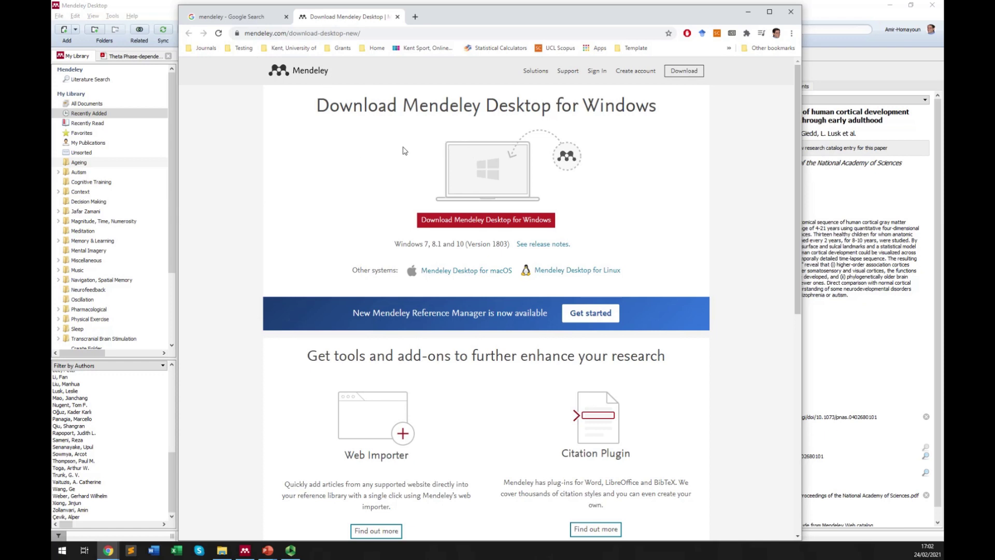
Step: Open the Citation Plugin information page from the Mendeley download site in the browser and switch back to Mendeley Desktop
scroll(404, 150, "down", 2)
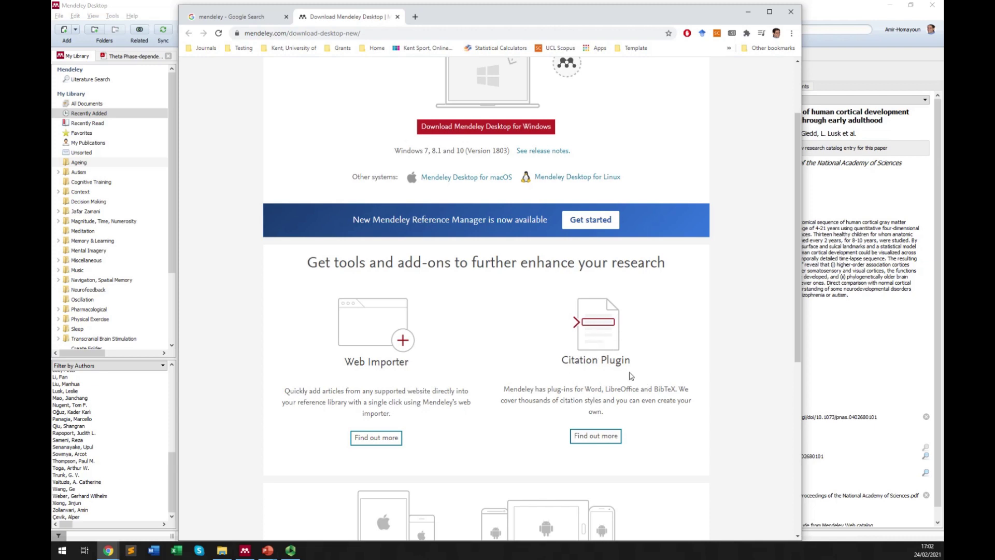
scroll(632, 375, "down", 1)
left_click(596, 390)
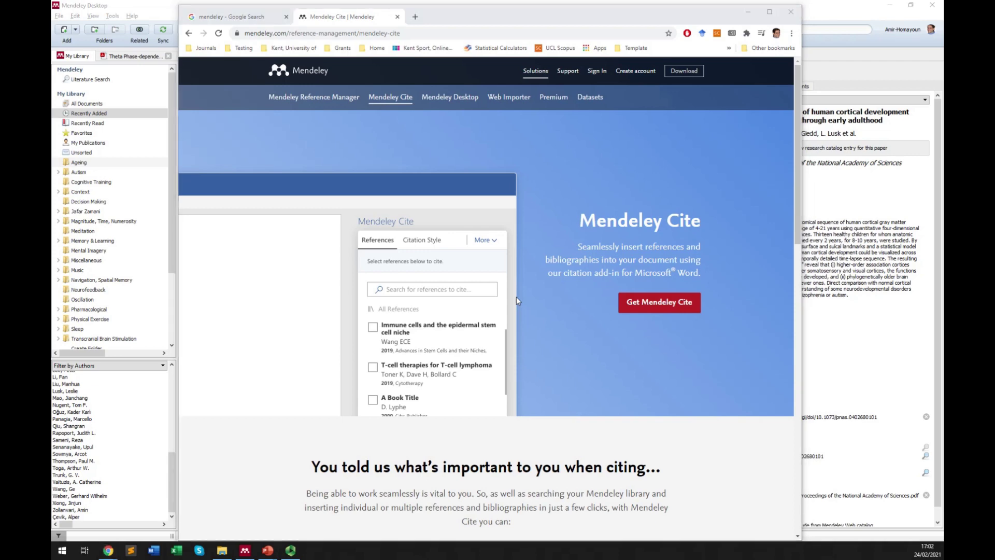
key("alt+Tab")
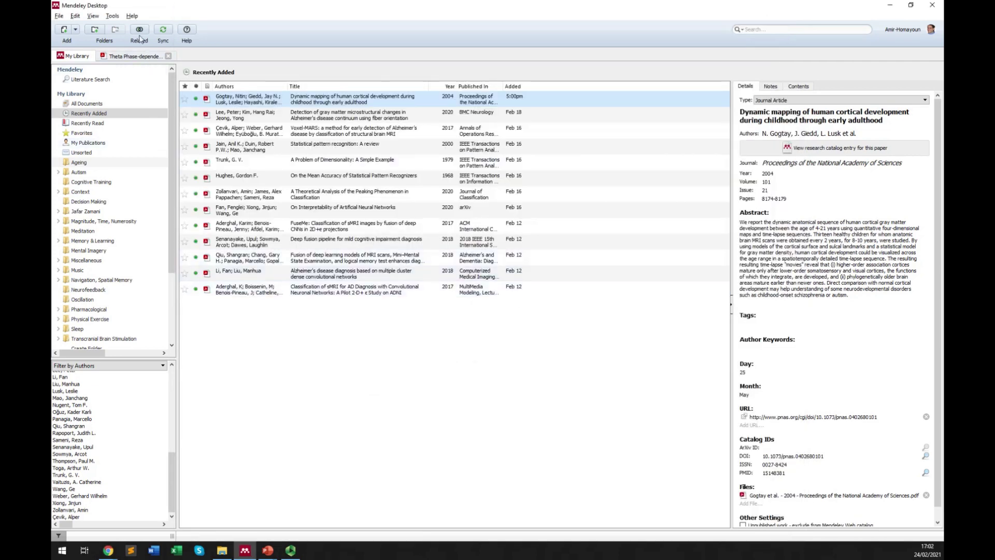
Step: Locate the Install MS Word Plugin command without running it, and clear the document selection
left_click(114, 16)
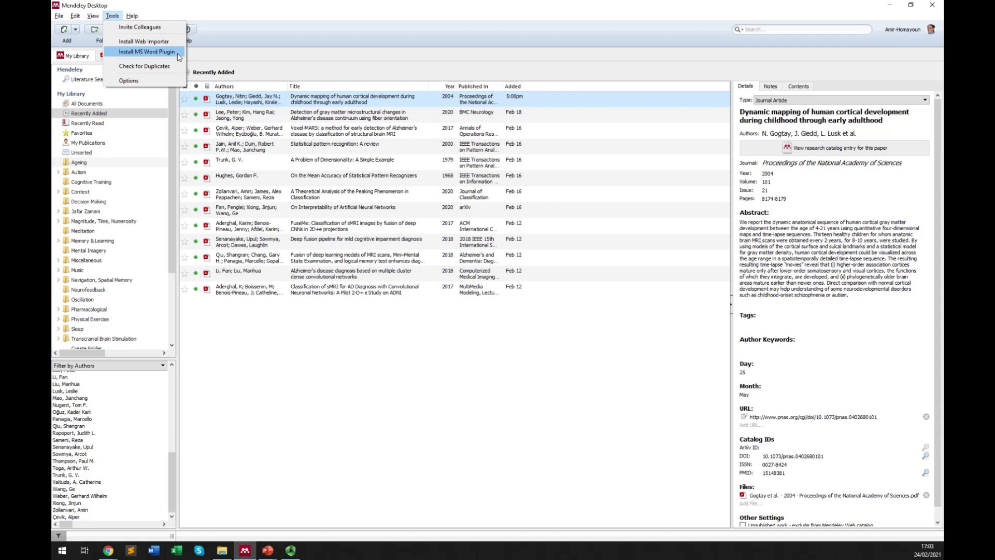
key("Escape")
left_click(232, 345)
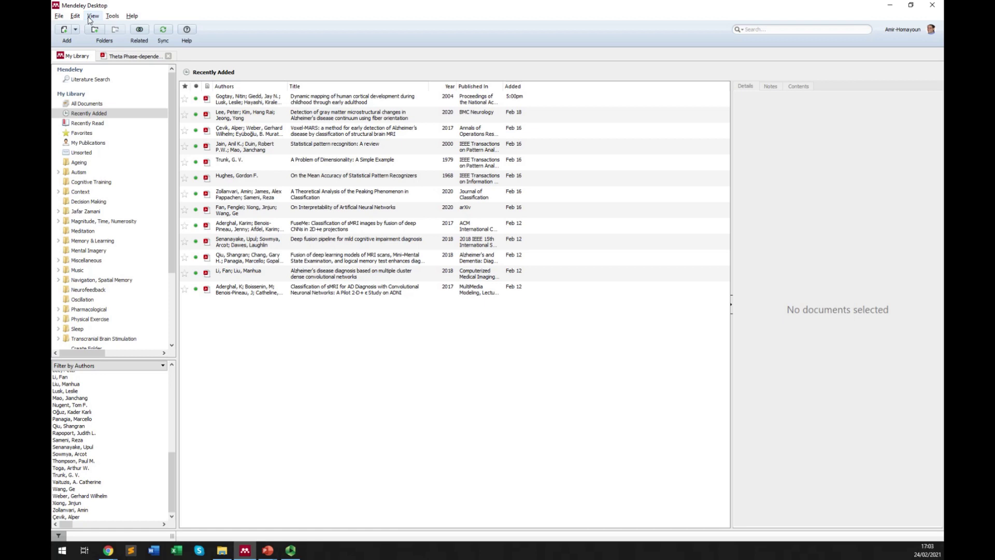
Step: Inspect the Watched Folders options down to the PDF folder inside Downloads on the D: drive, and leave without changes
left_click(113, 16)
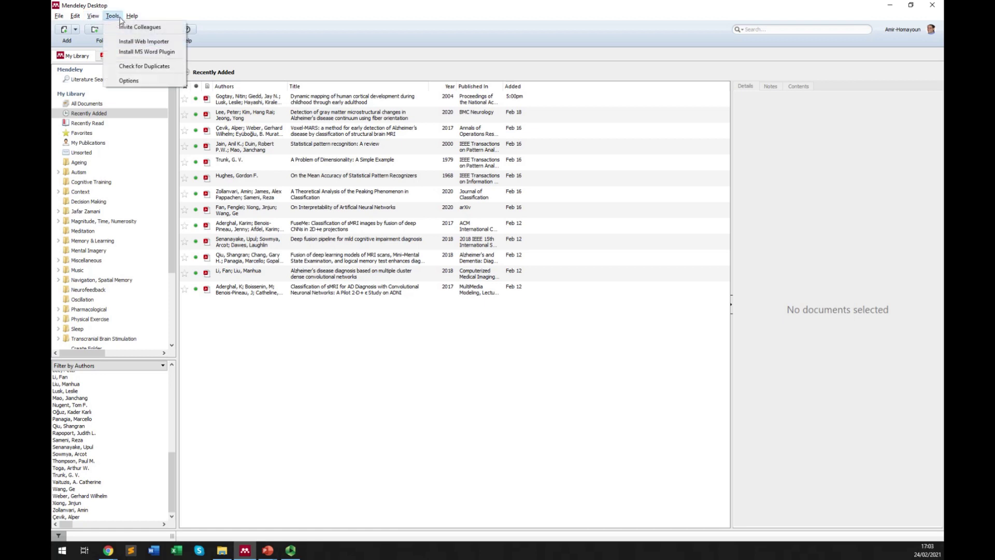
left_click(127, 81)
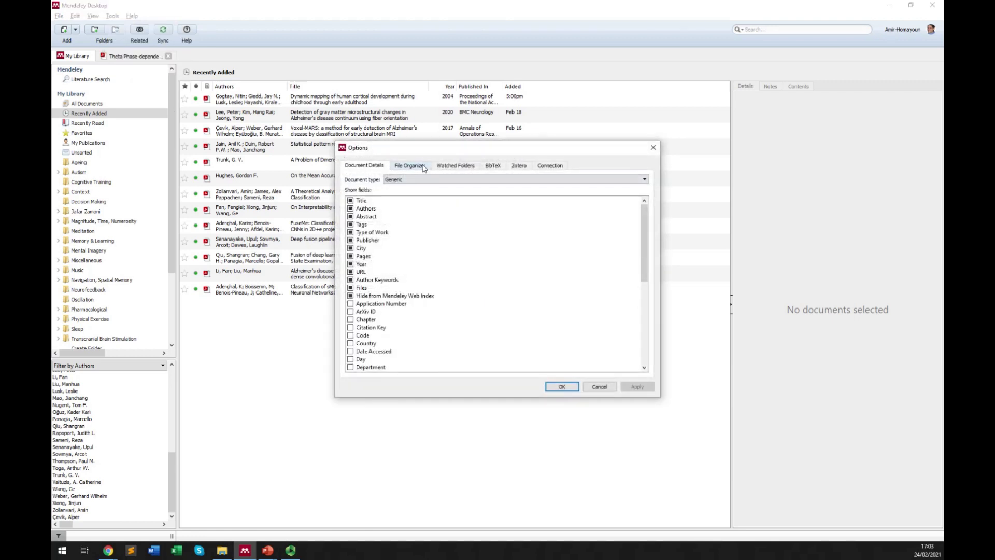
left_click(450, 167)
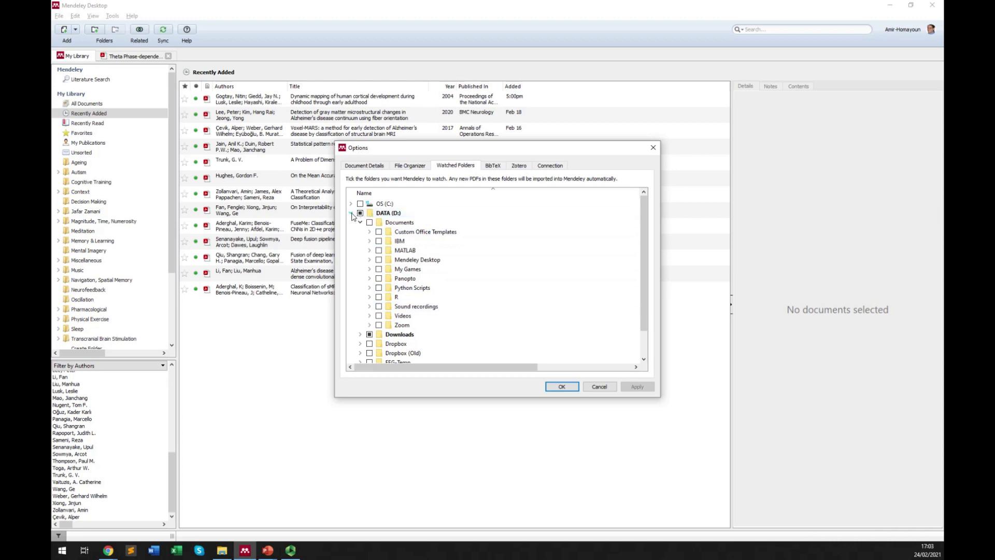
left_click(360, 333)
scroll(461, 309, "down", 2)
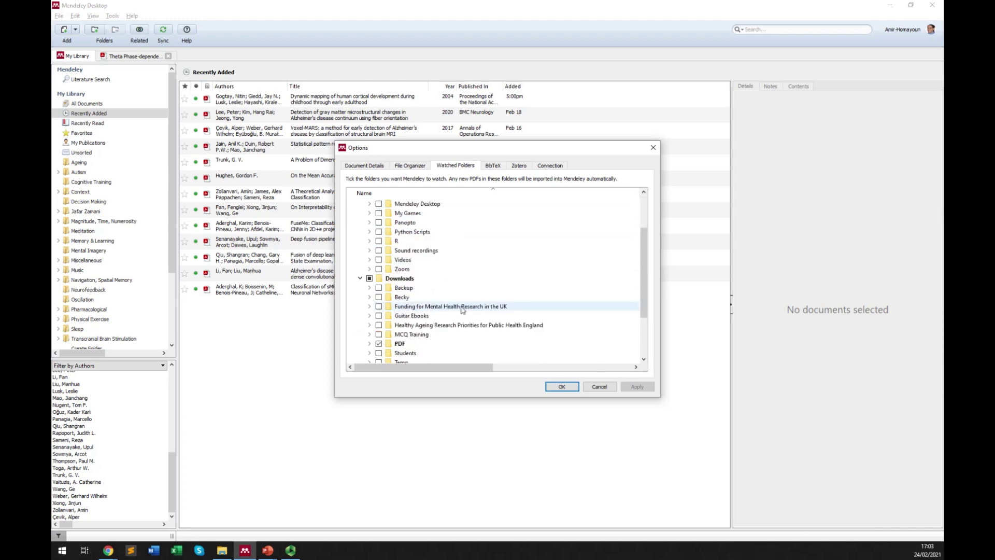
scroll(462, 308, "down", 2)
left_click(392, 288)
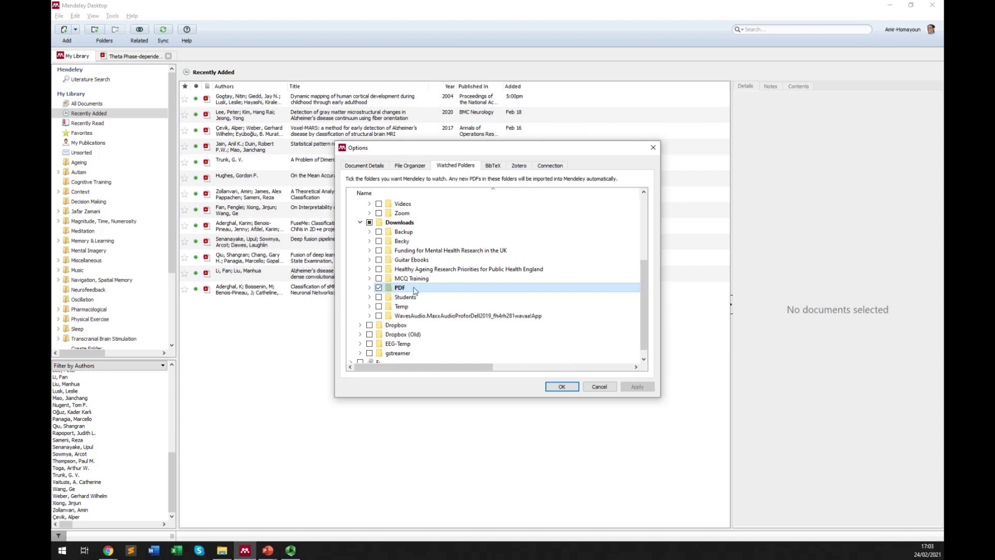
left_click(607, 389)
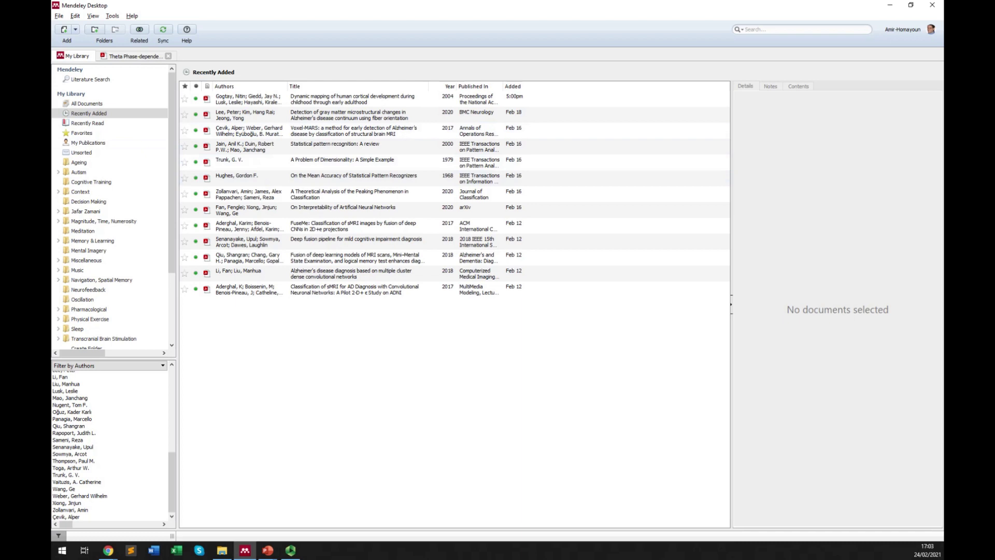
Step: Paste Chambers2015.pdf into the watched Downloads PDF folder in File Explorer, and select the automatically imported paper in Mendeley Desktop
left_click(221, 551)
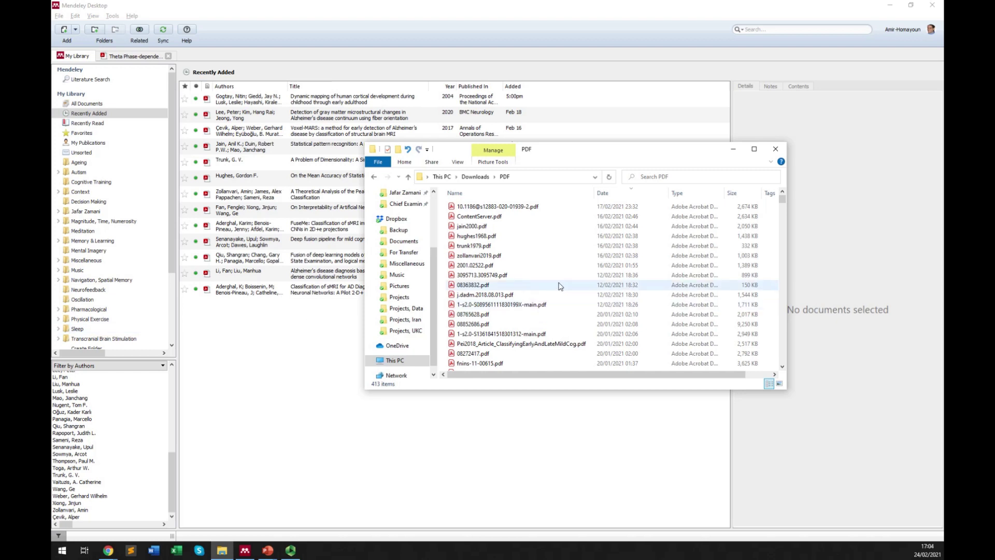
left_click(528, 248)
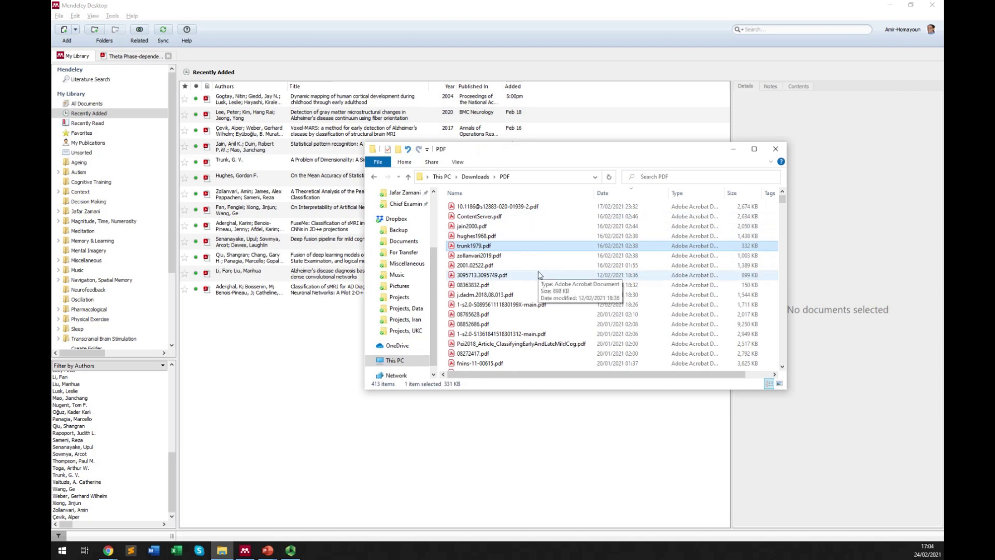
key("F2")
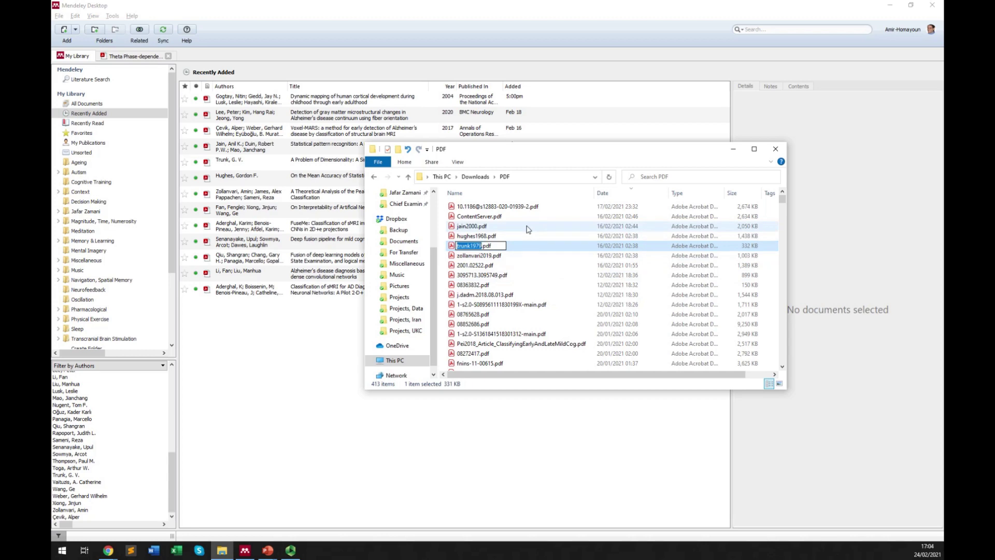
left_click(528, 229)
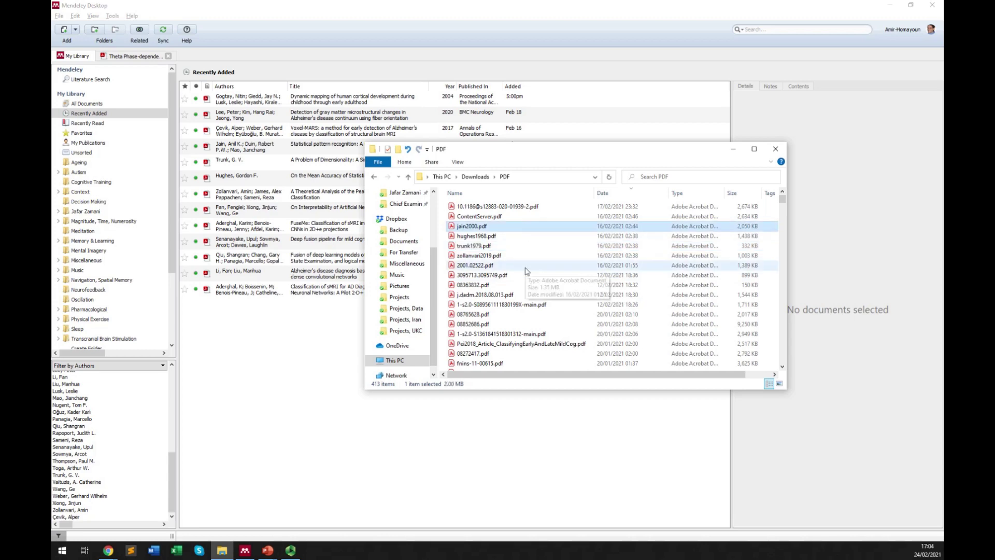
key("ctrl+v")
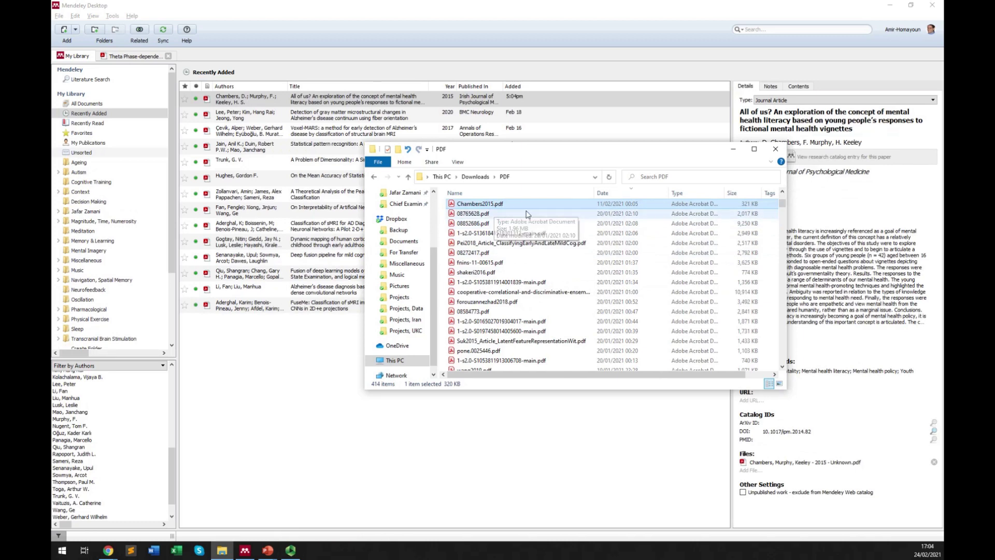
key("super+Down")
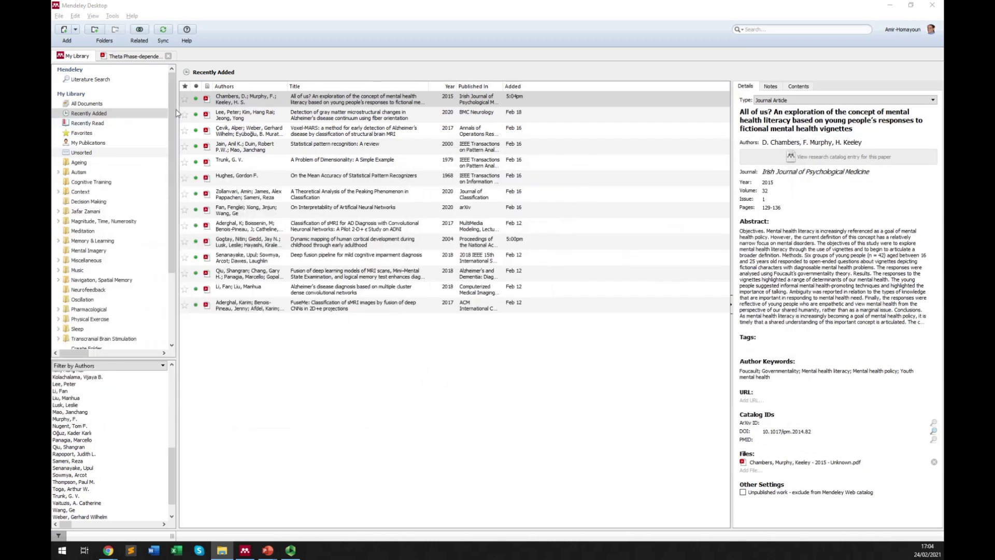
left_click(336, 100)
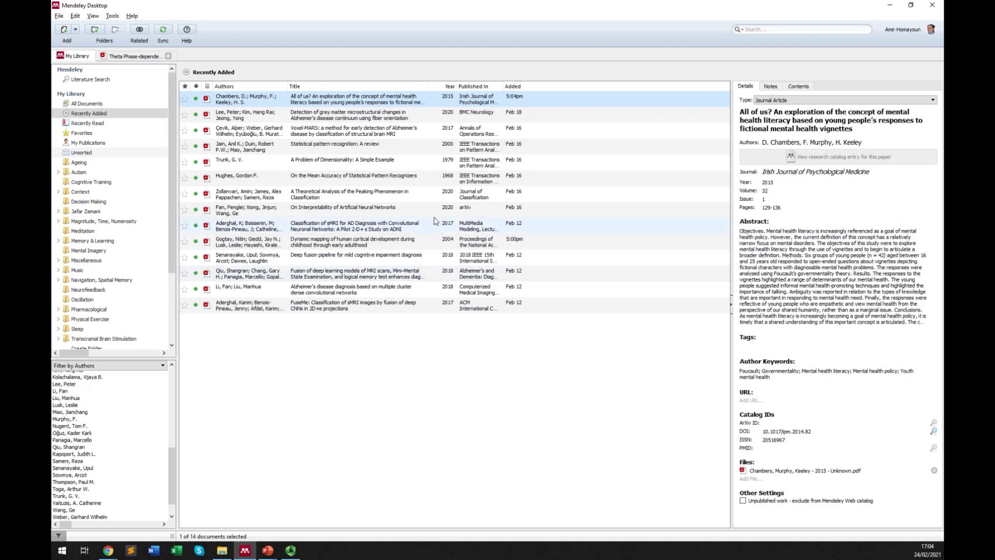
Step: Review the File Organizer options, focusing on the Copy files to location D:\Documents\Mendeley Desktop
left_click(113, 15)
left_click(128, 80)
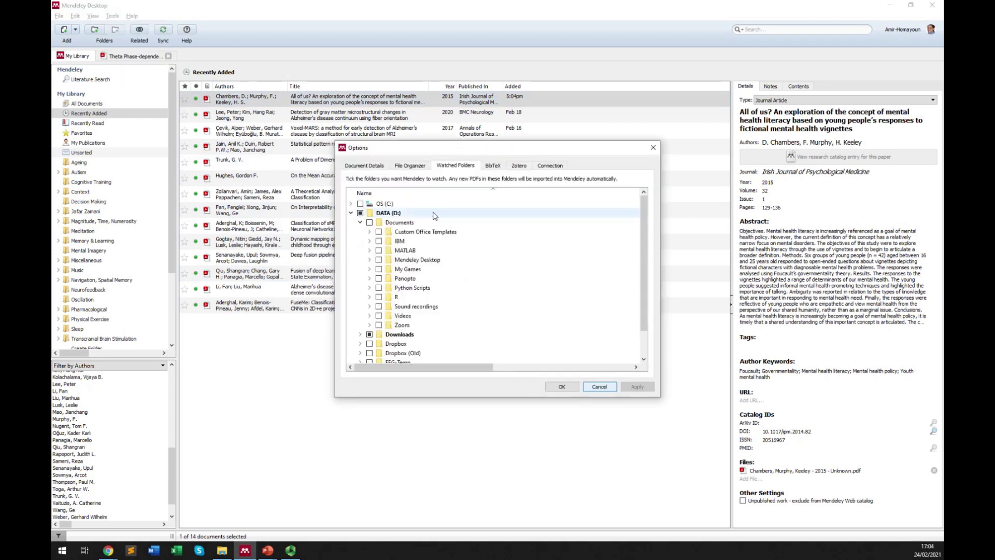
left_click(409, 168)
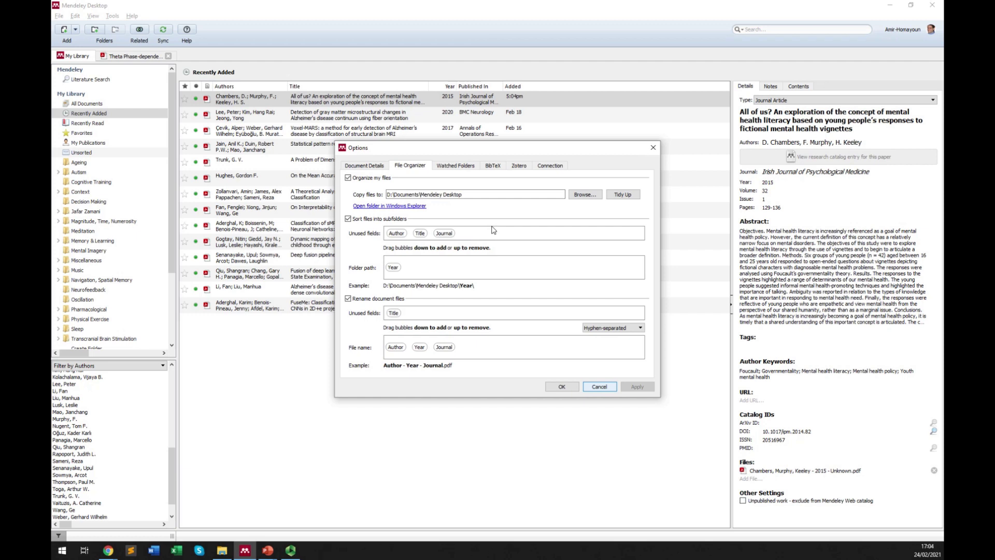
left_click(443, 194)
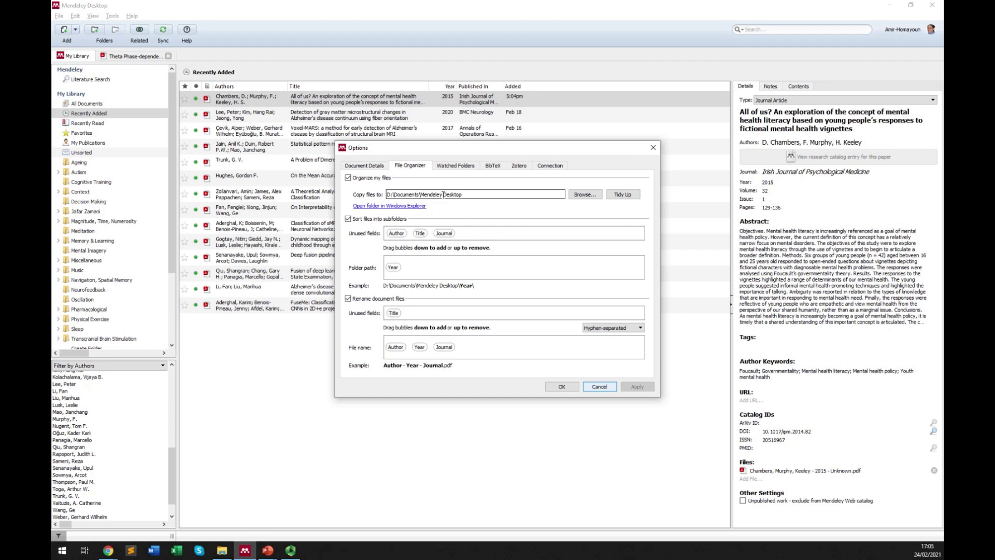
double_click(431, 194)
left_click(443, 195)
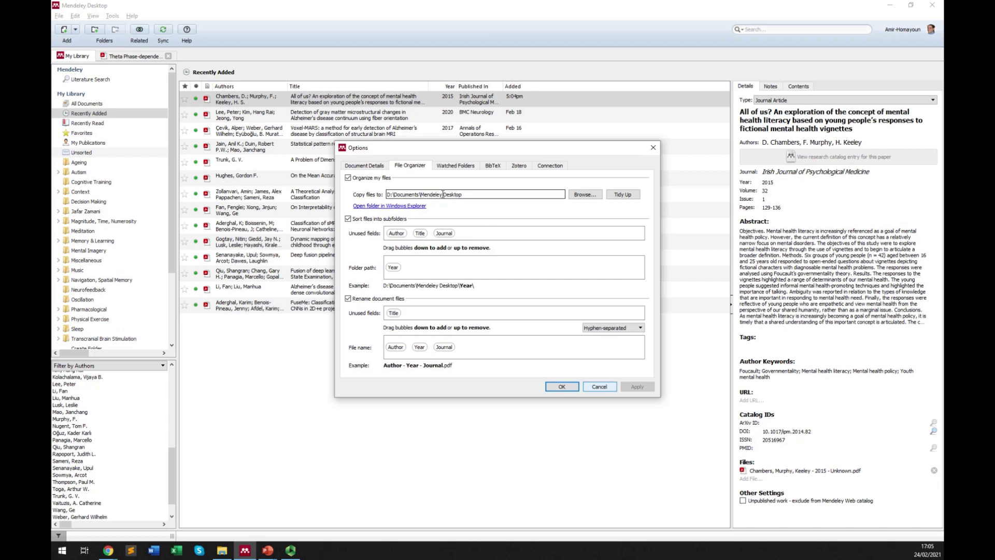
double_click(410, 194)
left_click(389, 195)
Step: Open the organised files folder in Windows Explorer and browse its year subfolders
left_click(408, 206)
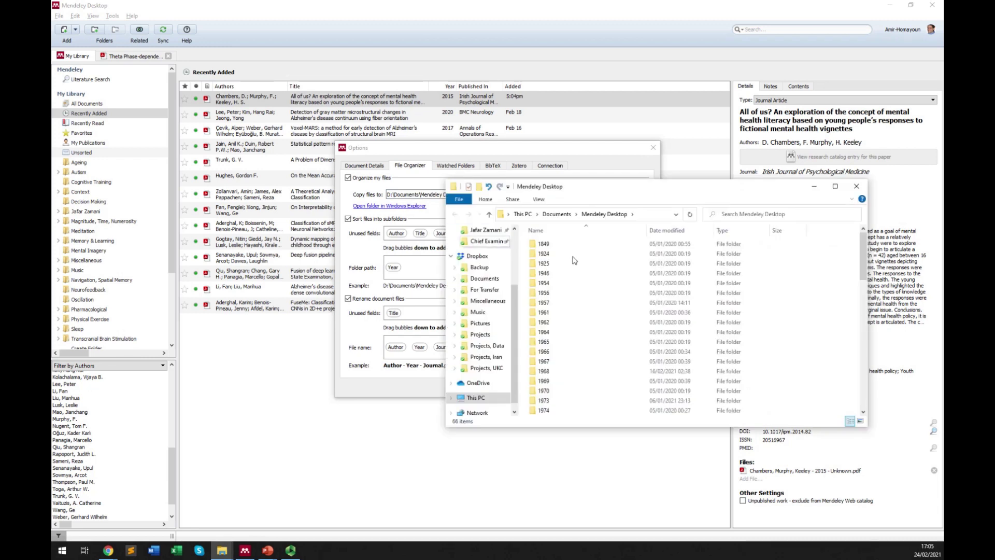
left_click(568, 265)
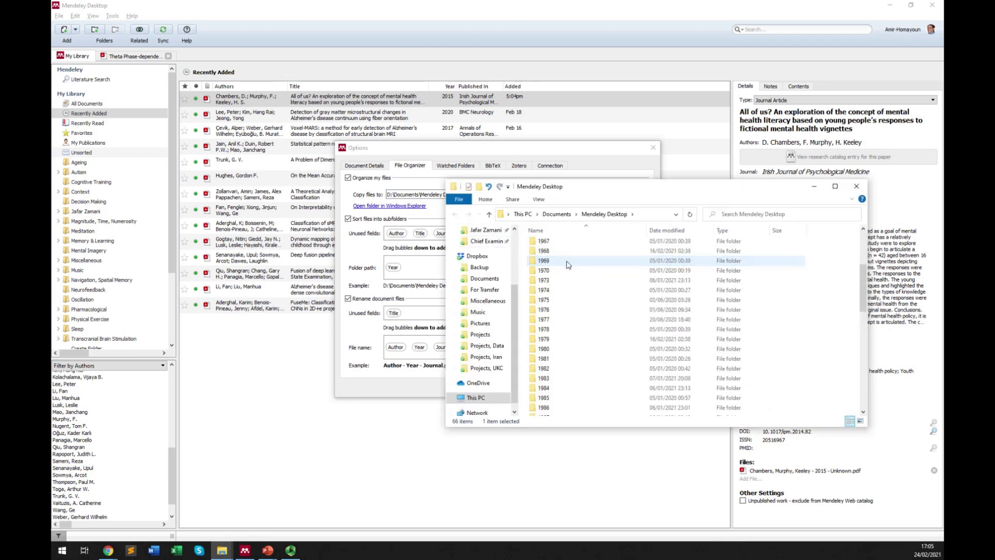
scroll(568, 264, "up", 2)
left_click(568, 264)
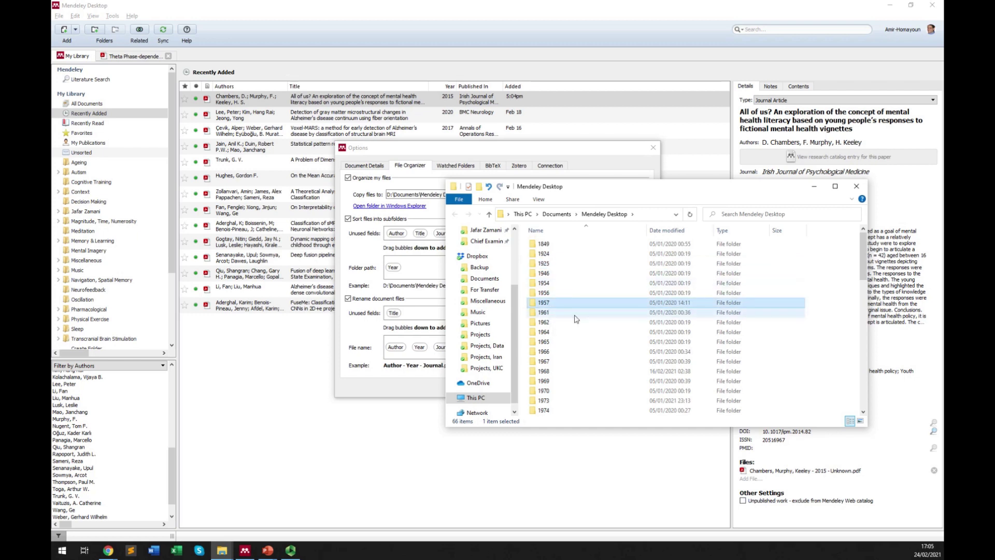
Step: Open the 2020 subfolder in the organised files folder, and widen the Explorer window and its Name column
scroll(564, 324, "down", 14)
scroll(563, 343, "down", 2)
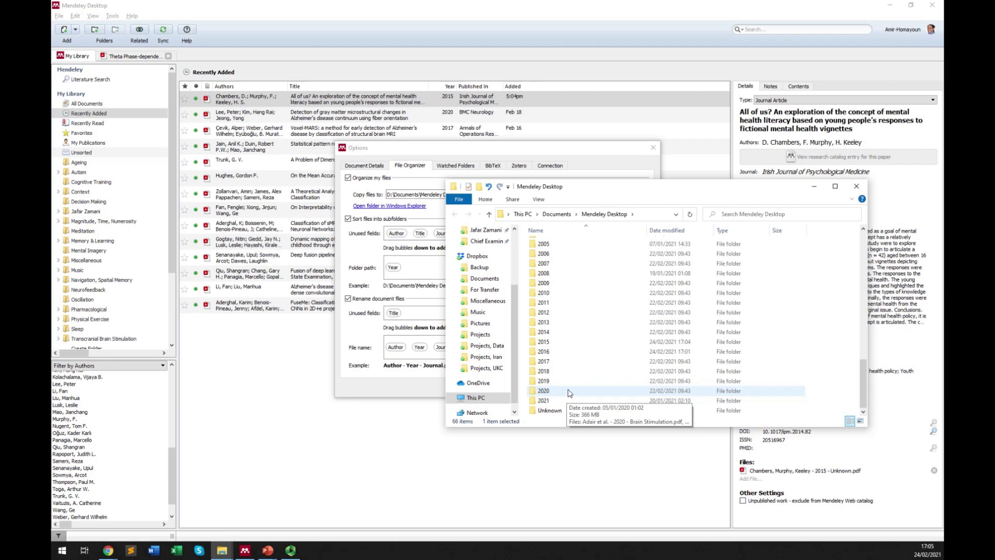
double_click(568, 391)
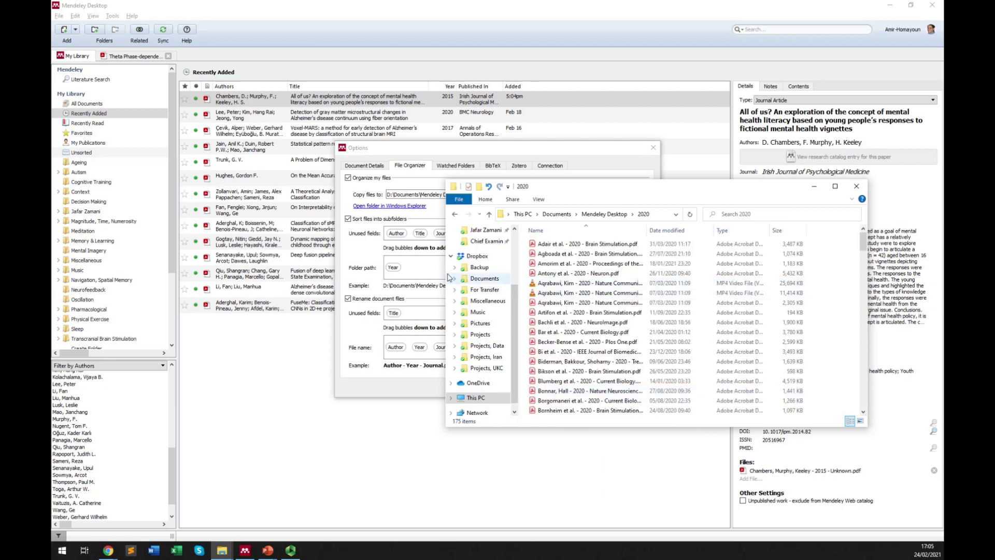
left_click_drag(446, 277, 216, 260)
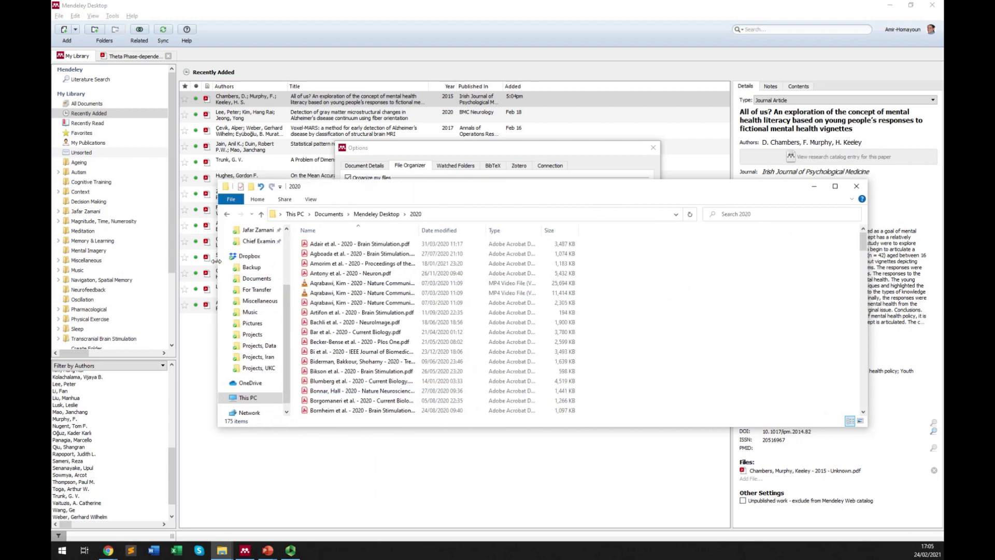
left_click_drag(419, 229, 558, 228)
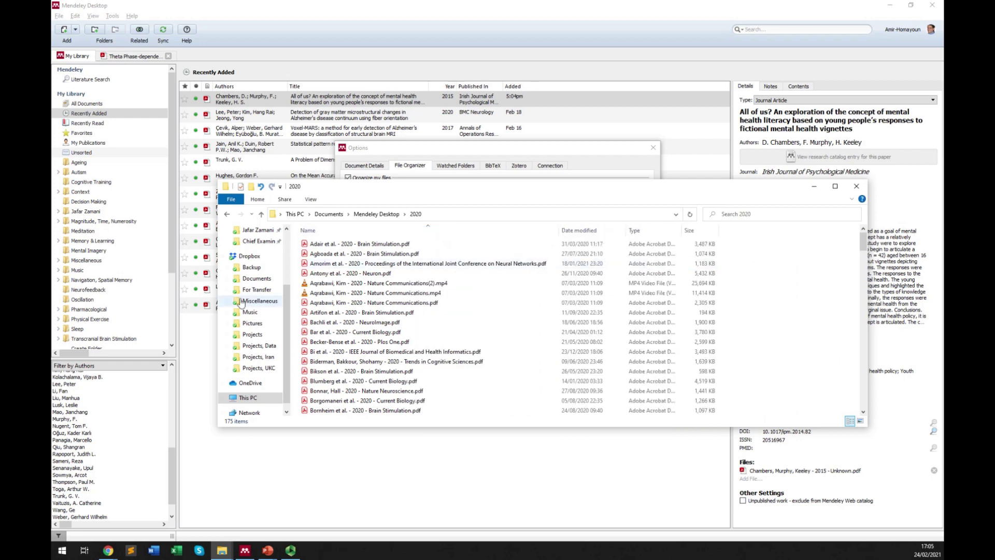
Step: Browse the author-year-journal file names in the 2020 folder, and close Explorer and the Options dialog without changes
left_click(332, 265)
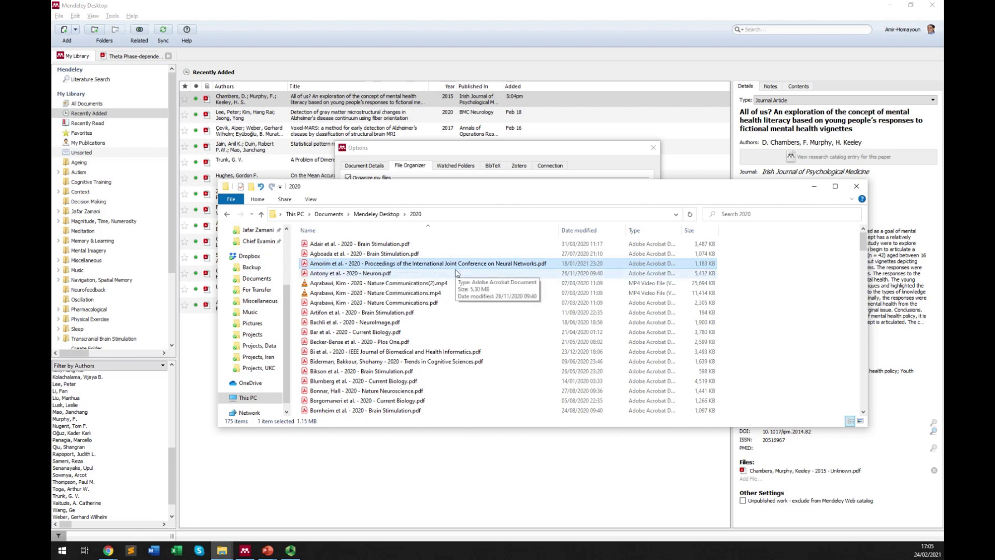
scroll(456, 273, "down", 6)
scroll(444, 311, "down", 20)
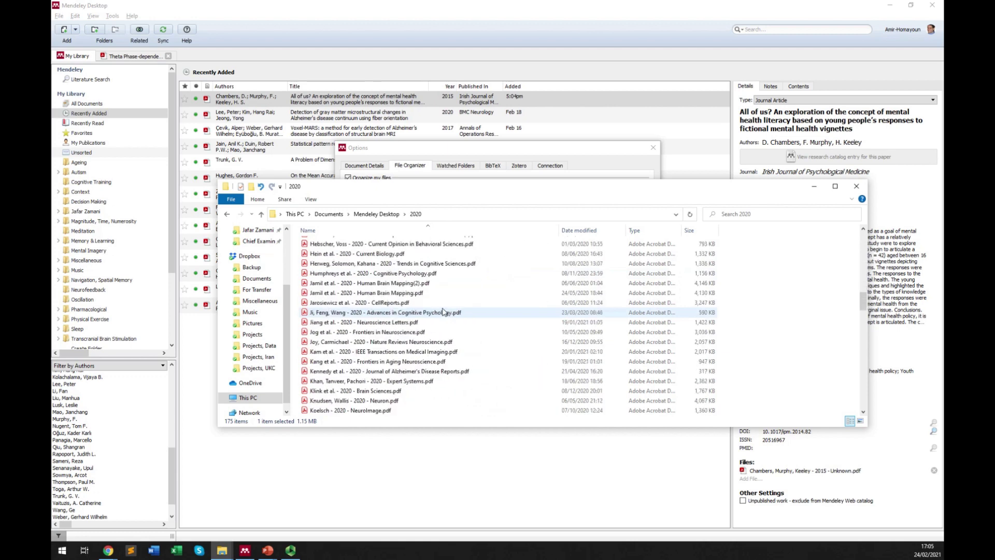
scroll(444, 311, "up", 12)
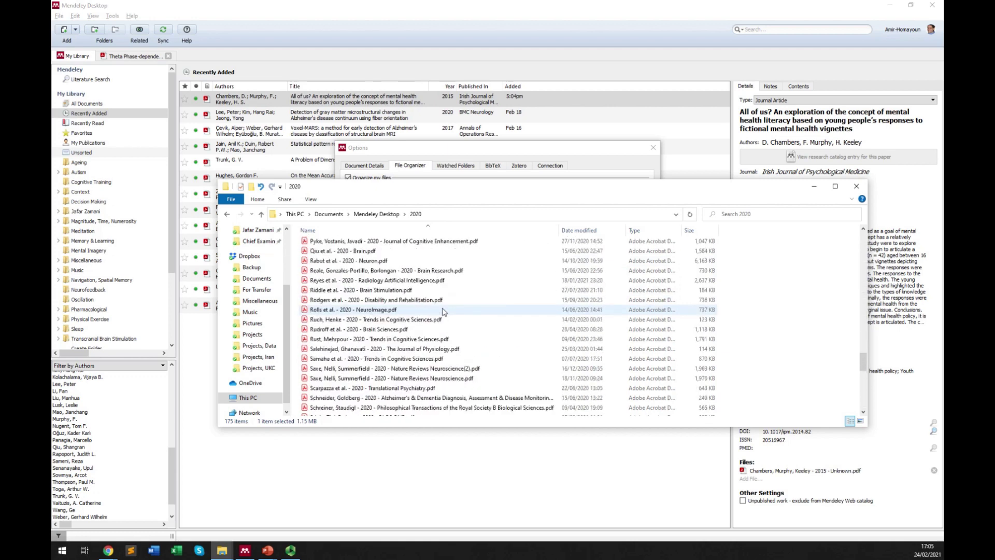
left_click(444, 310)
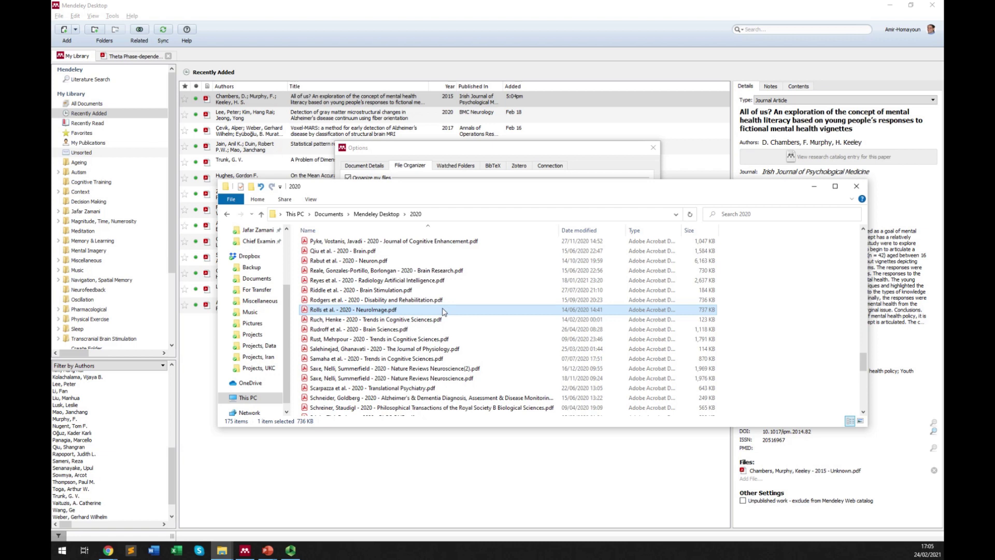
key("alt+F4")
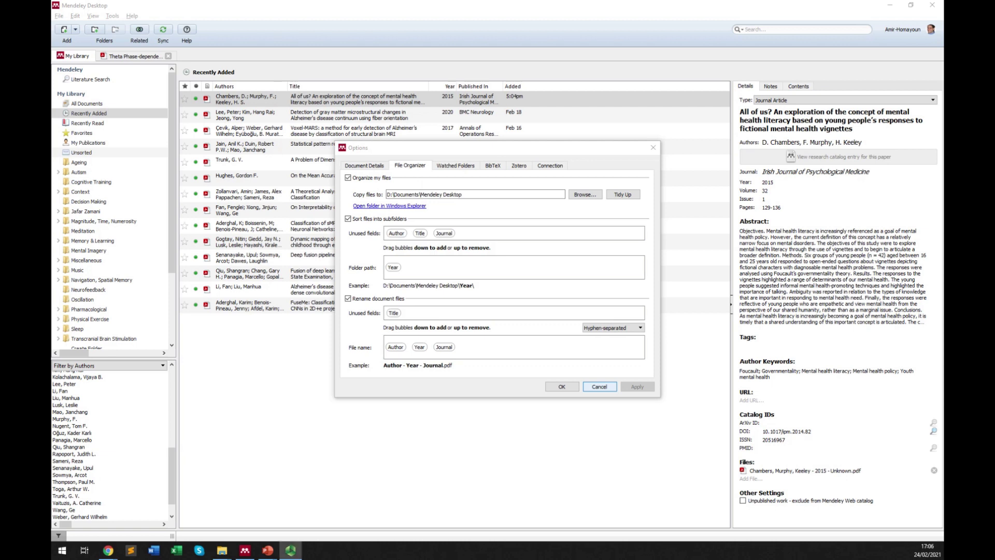
key("Escape")
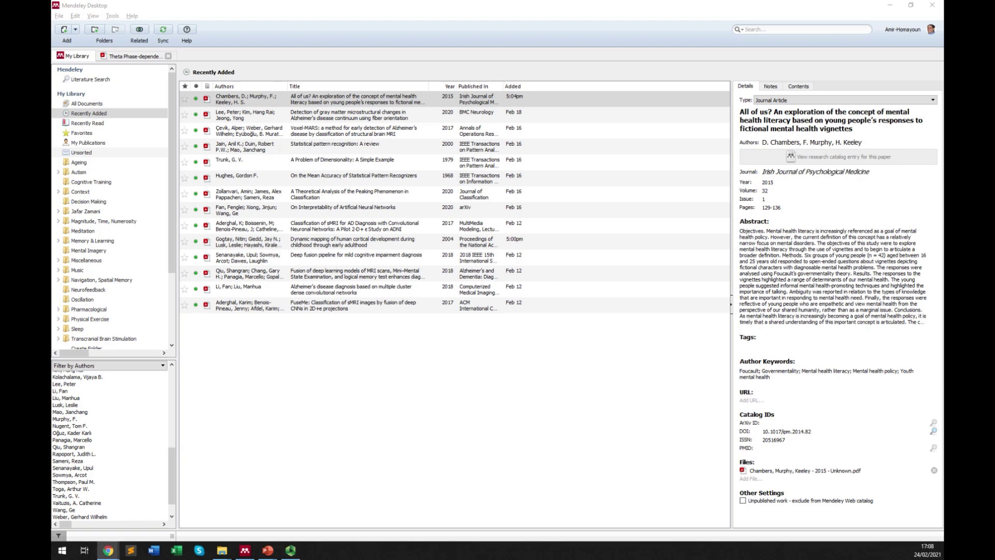
Step: Switch to Mendeley Reference Manager in Chrome, look through All References, and minimise the browser
left_click(107, 550)
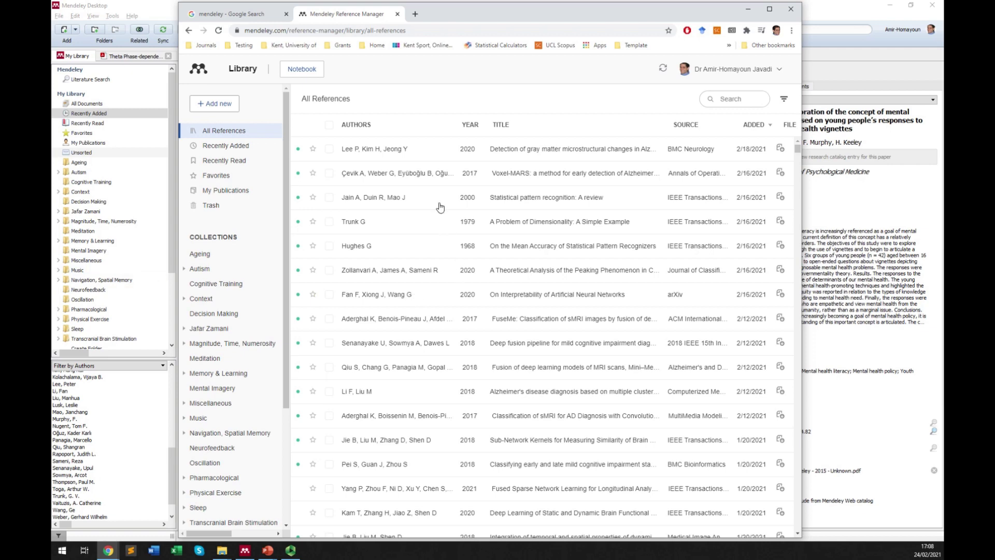
scroll(437, 244, "down", 5)
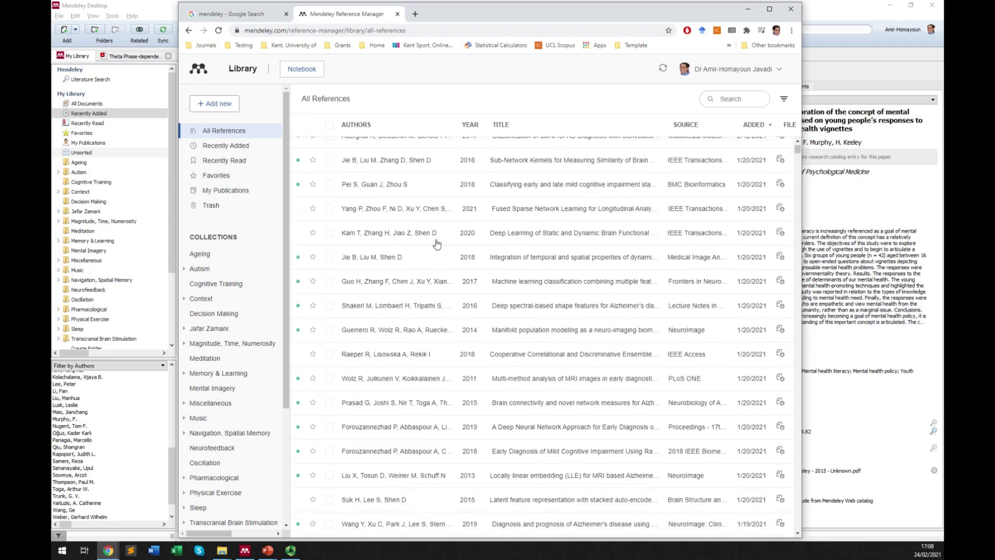
scroll(437, 244, "up", 5)
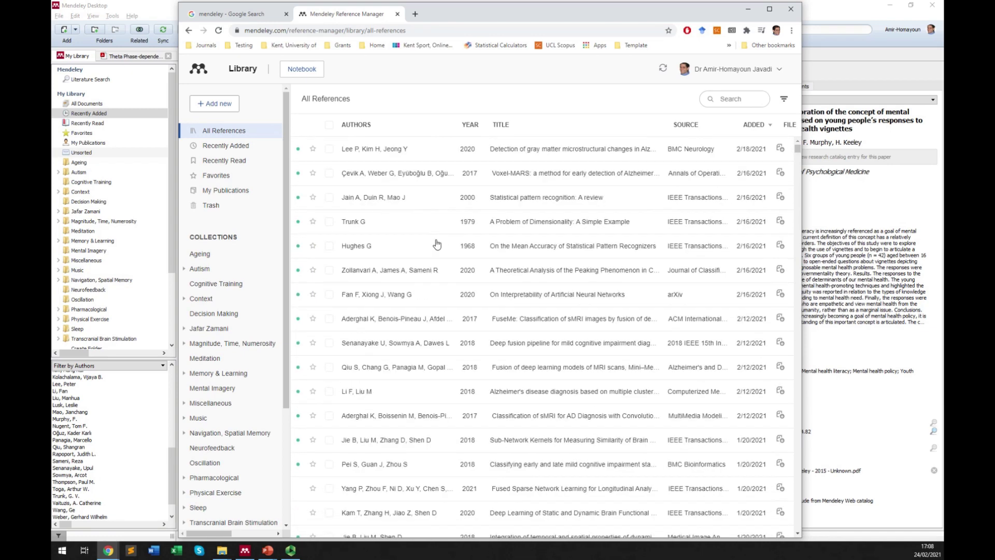
left_click(748, 10)
Step: Locate the Install MS Word Plugin command in Mendeley Desktop, and switch to the blank document in Word
left_click(118, 18)
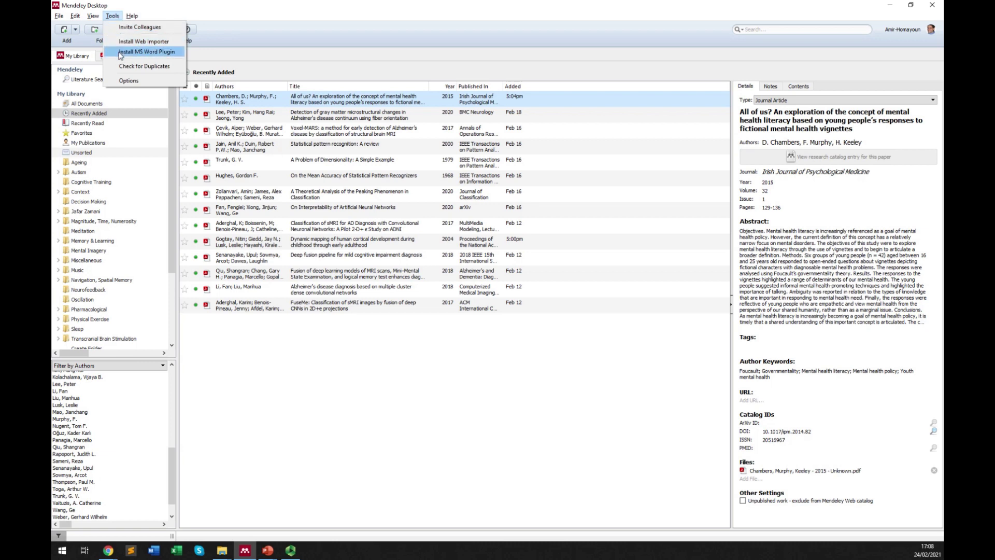
left_click(332, 445)
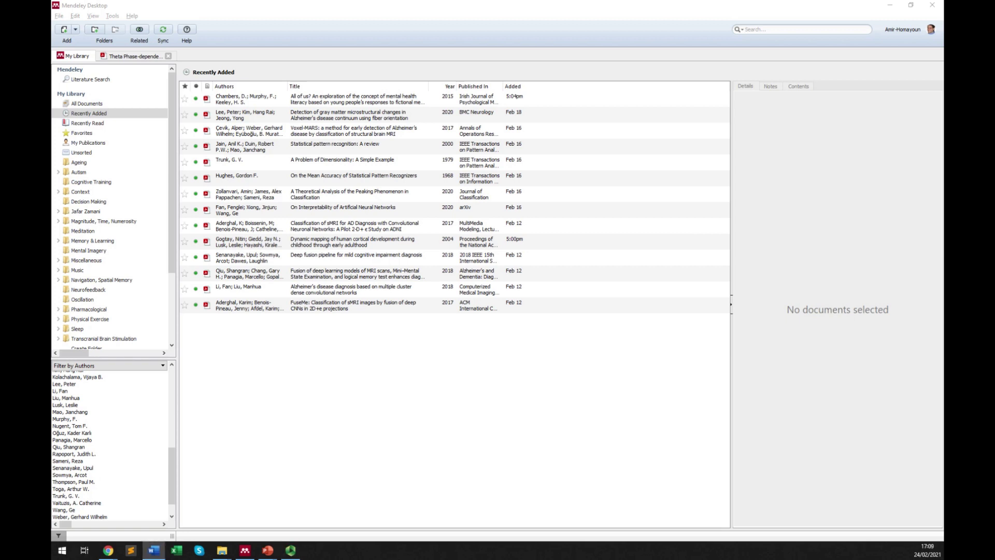
left_click(153, 550)
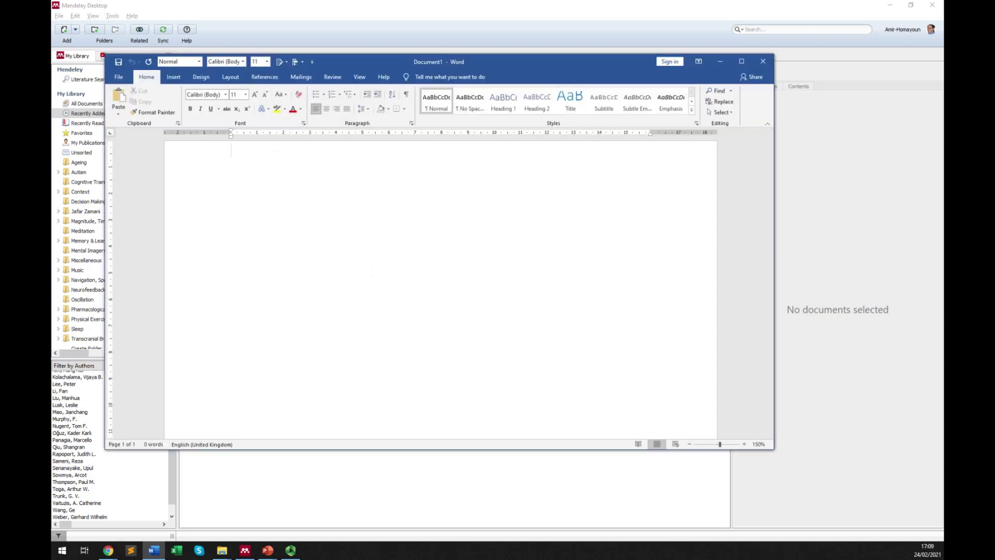
double_click(496, 55)
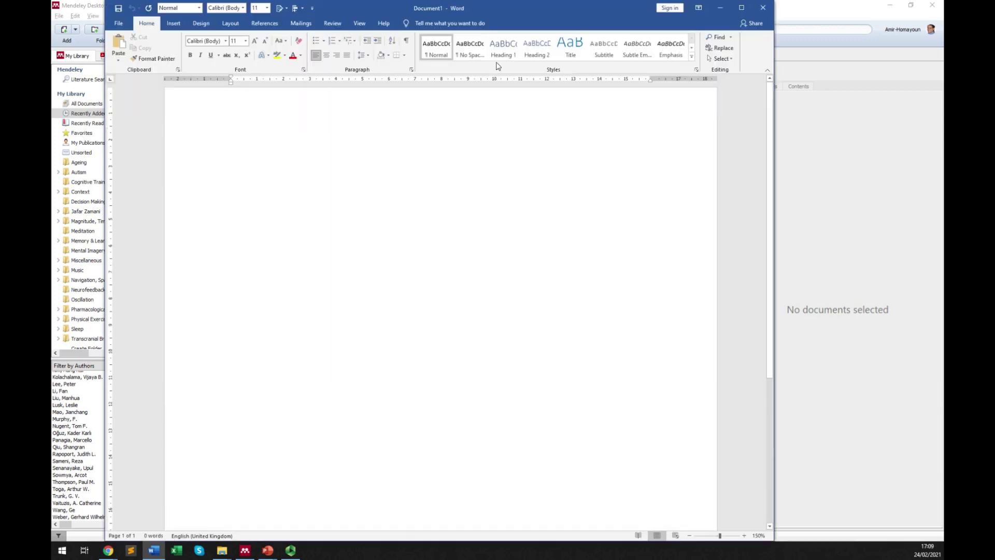
Step: Maximise the Word window and open Mendeley Cite to display the library references
left_click(264, 25)
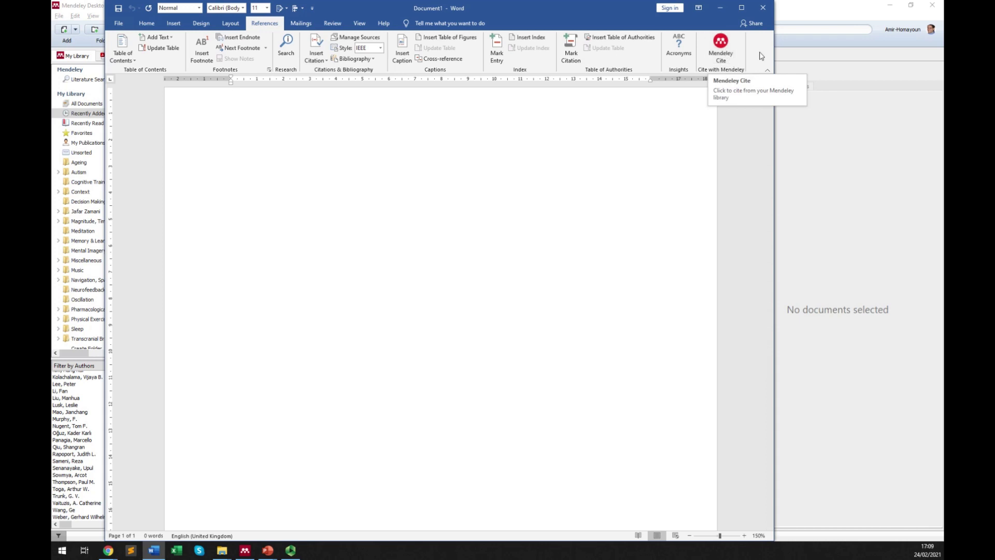
left_click(743, 9)
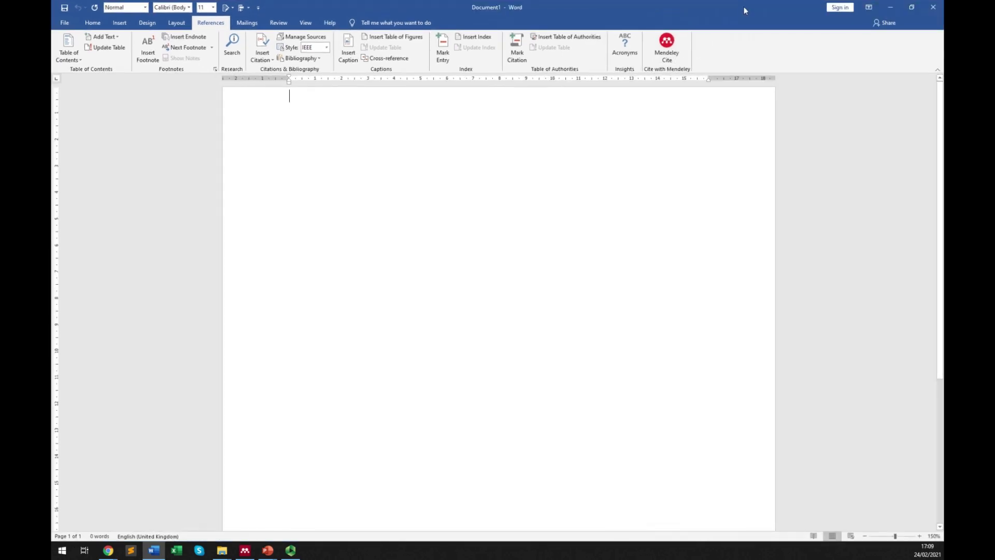
left_click(667, 42)
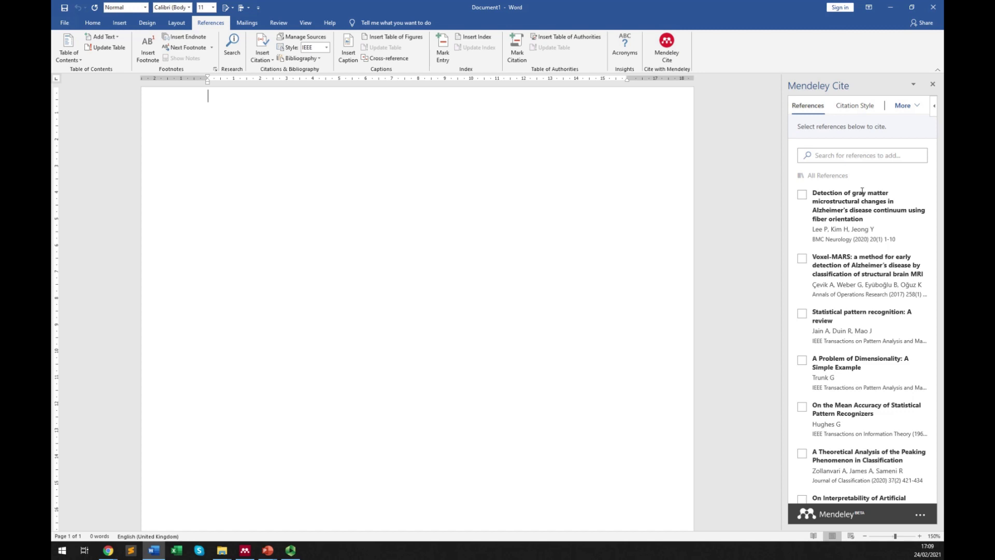
left_click(862, 156)
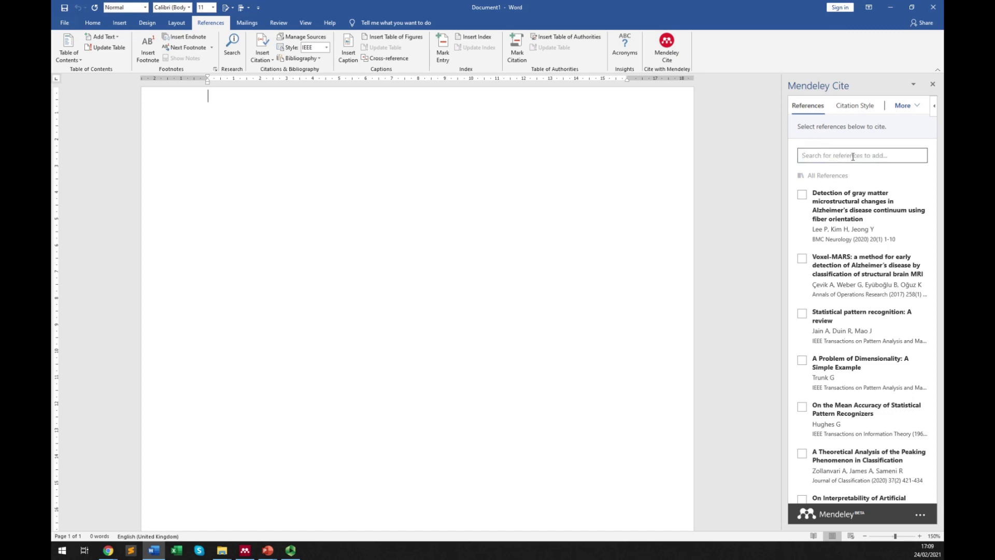
Step: Enter the text "This is a sample text ." in the document, leaving a space before the full stop
left_click(506, 204)
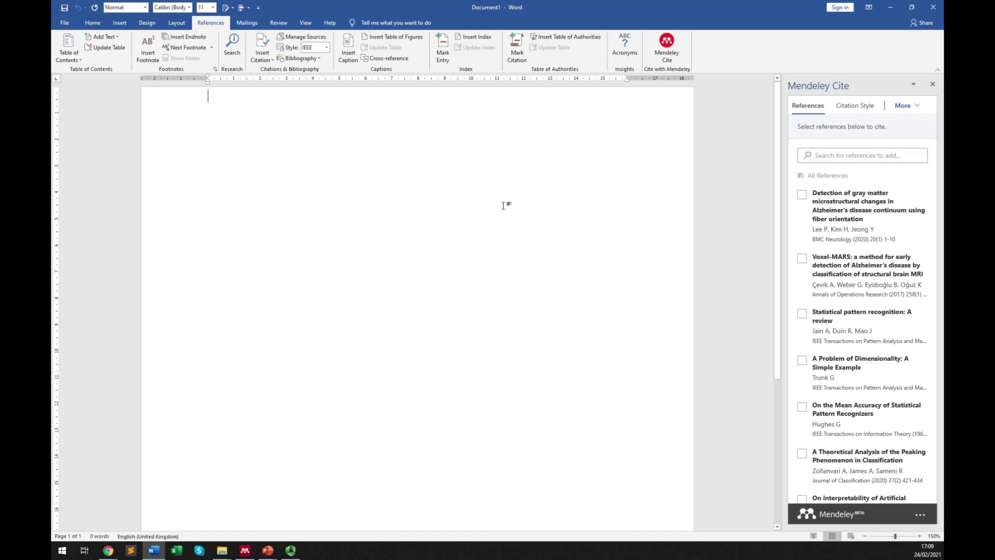
type("This is a sample")
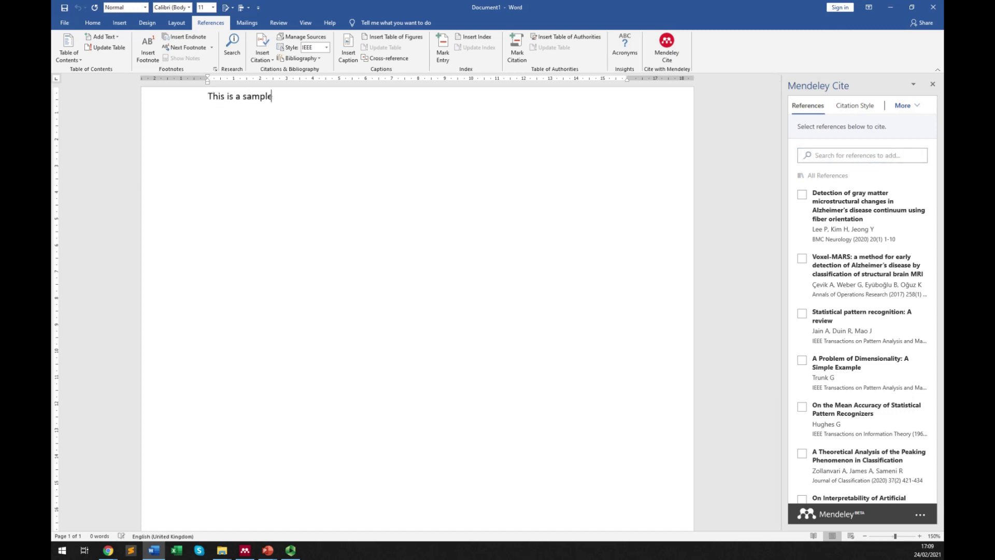
type(" text .")
Step: Search the Mendeley Cite references by two author surnames and select the paper on event-related electrical stimulation of motor cortices
left_click(859, 155)
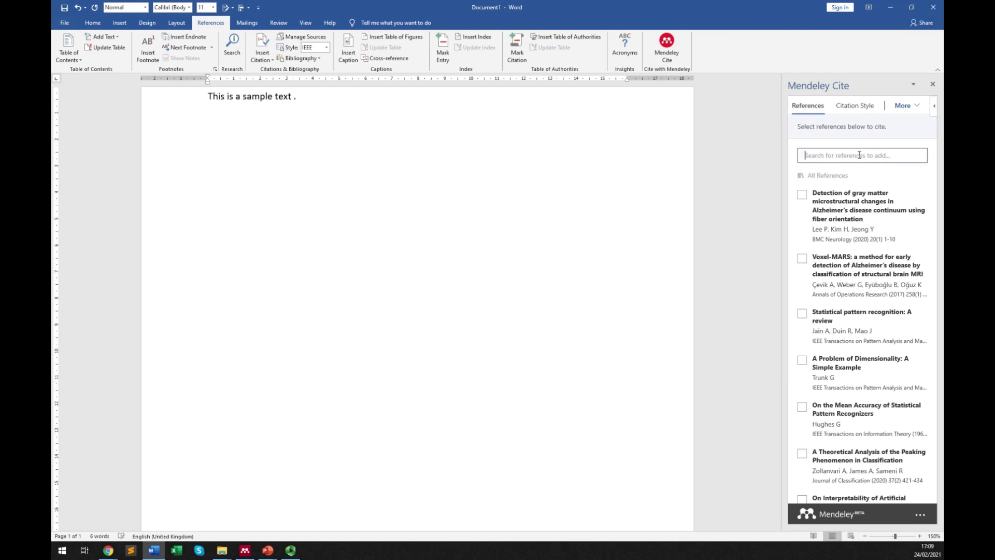
type("javadi b")
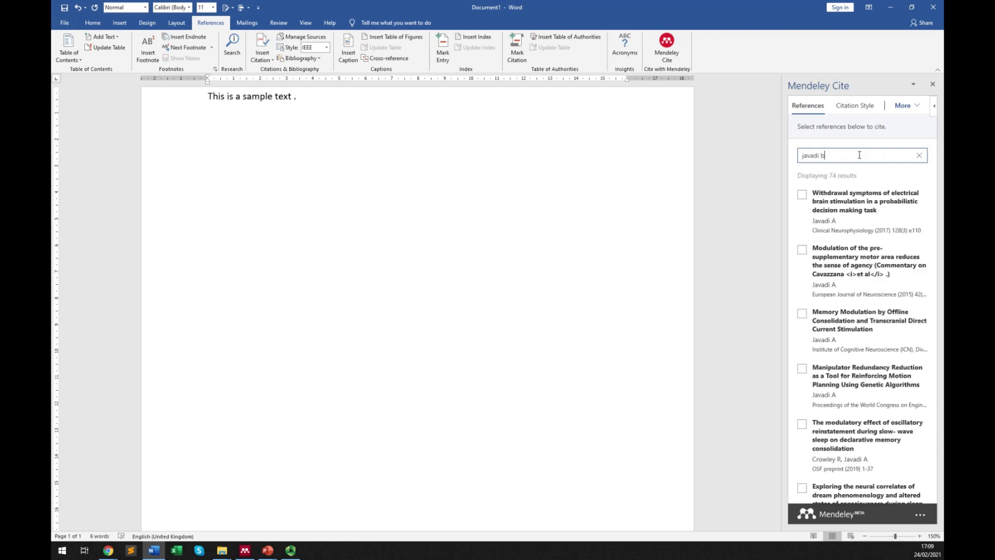
type("eyko")
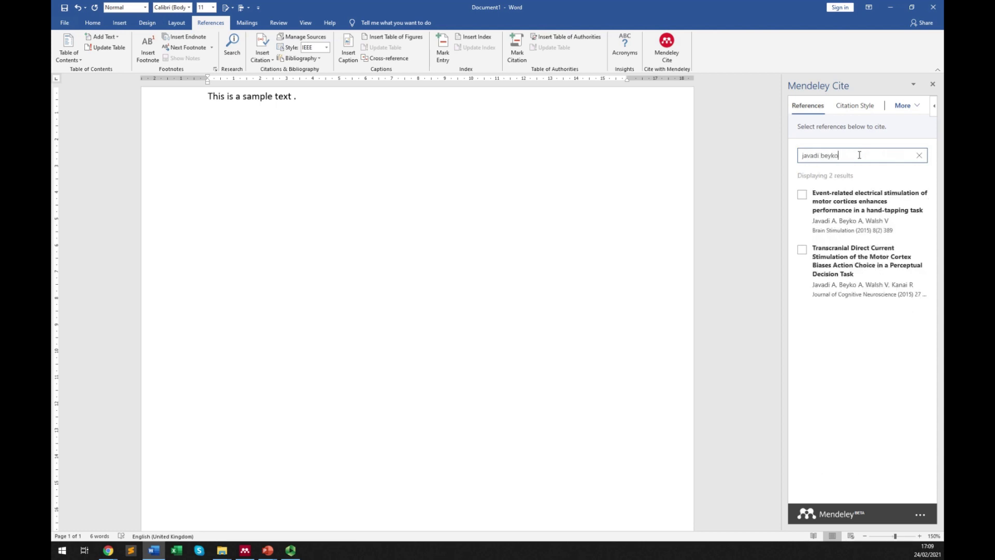
left_click(802, 194)
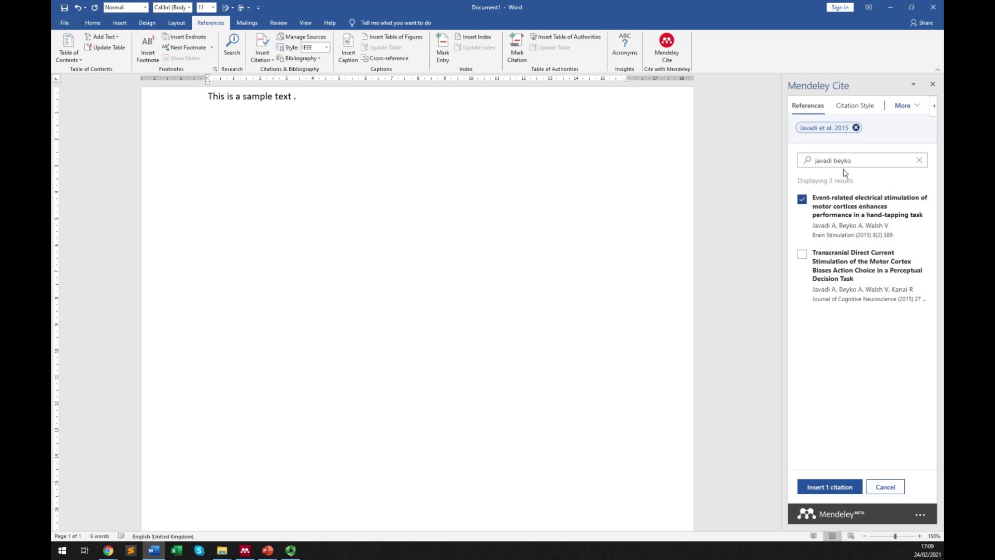
left_click_drag(802, 161, 835, 163)
left_click(826, 164)
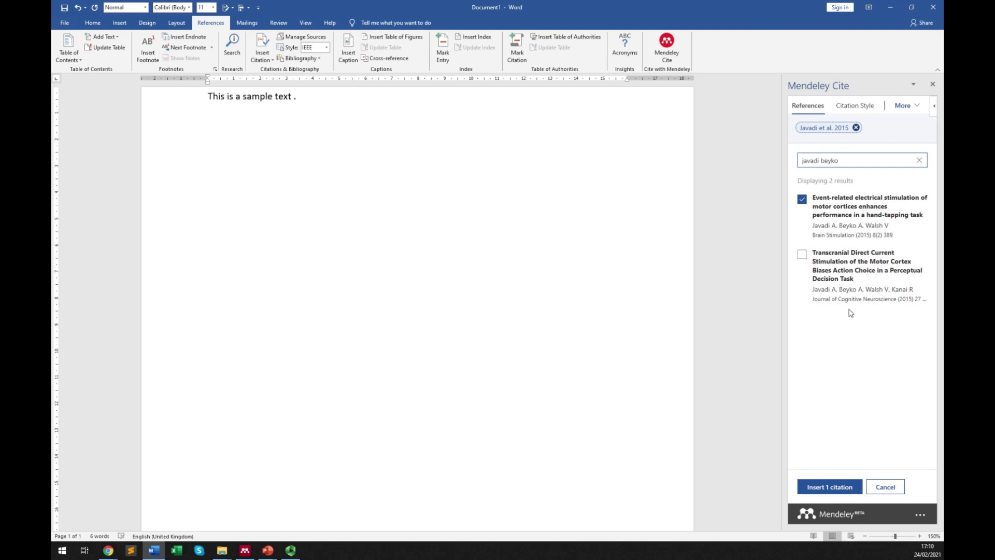
Step: Select the transcranial direct current stimulation decision-task paper instead, and insert its citation before the full stop of the sample text
left_click(804, 202)
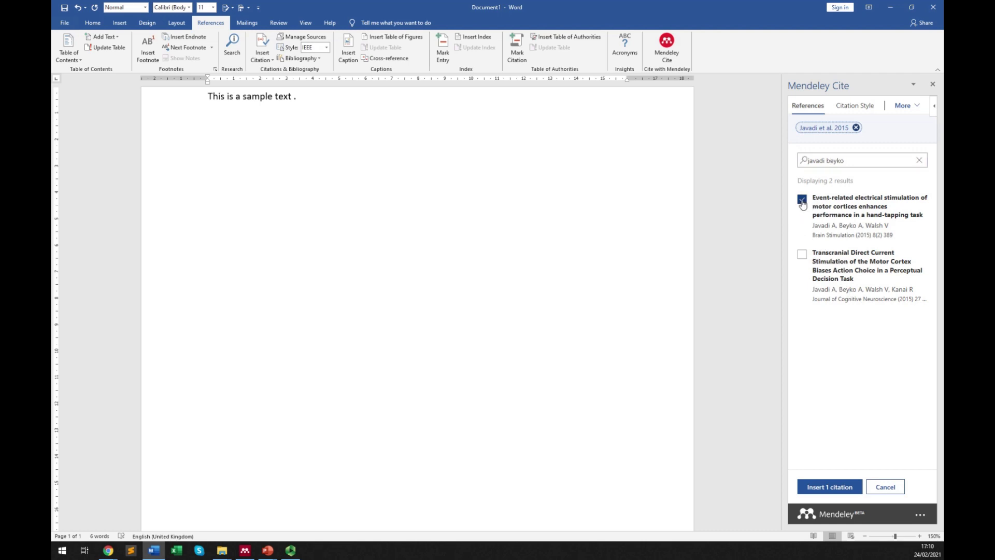
left_click(803, 252)
left_click(821, 488)
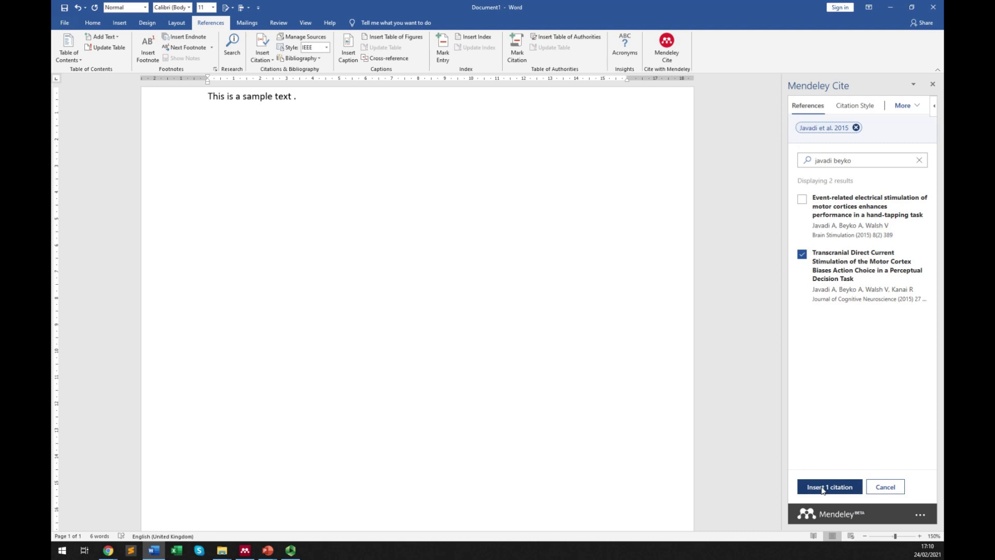
left_click(324, 104)
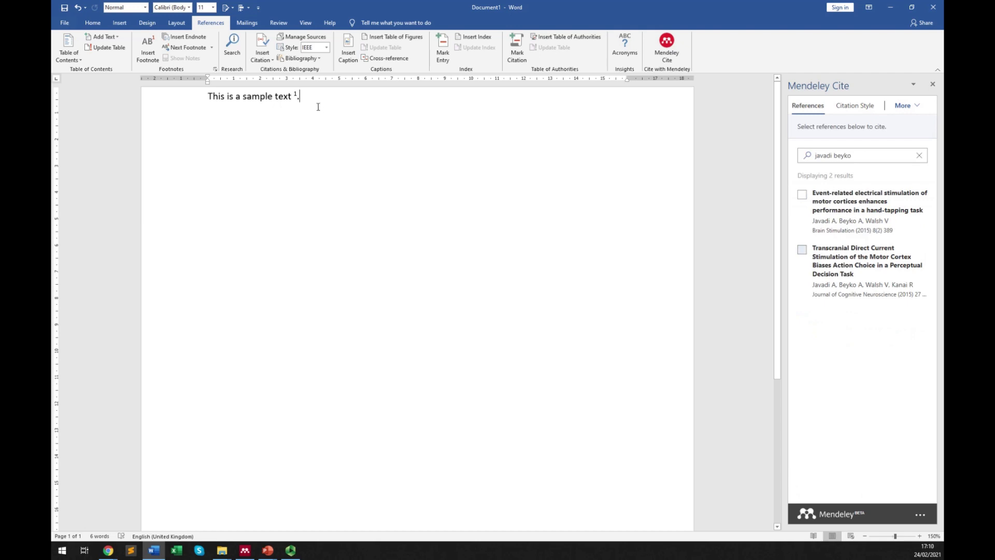
left_click(293, 96)
Step: Search the additional Mendeley citation styles for "harvard", browse the matching styles, and return to the citation style list
left_click(864, 111)
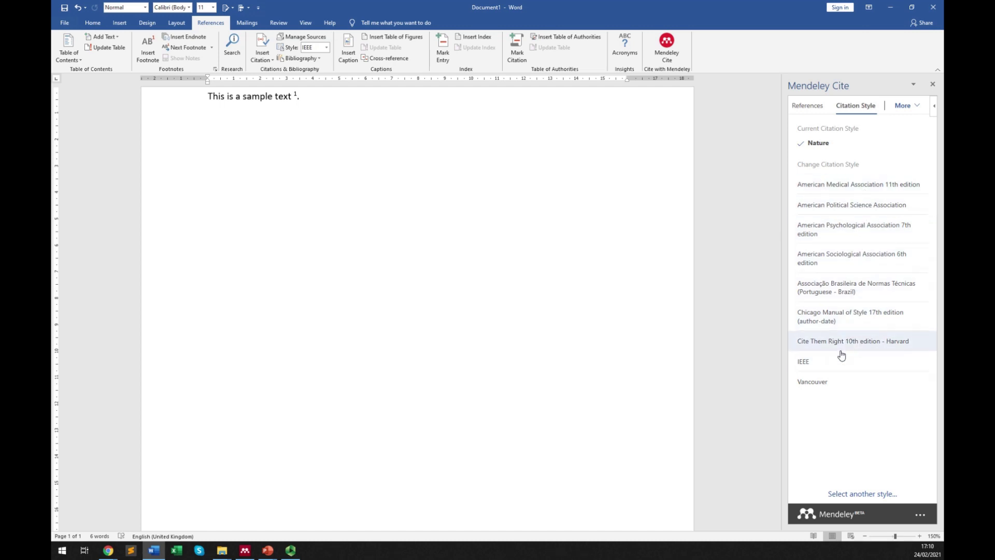
left_click(860, 494)
left_click(845, 163)
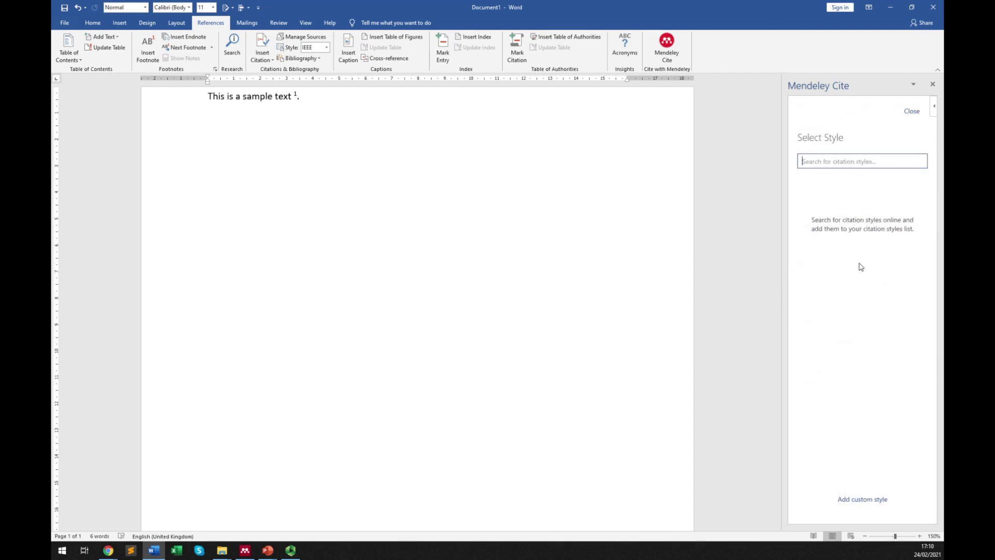
type("harvard")
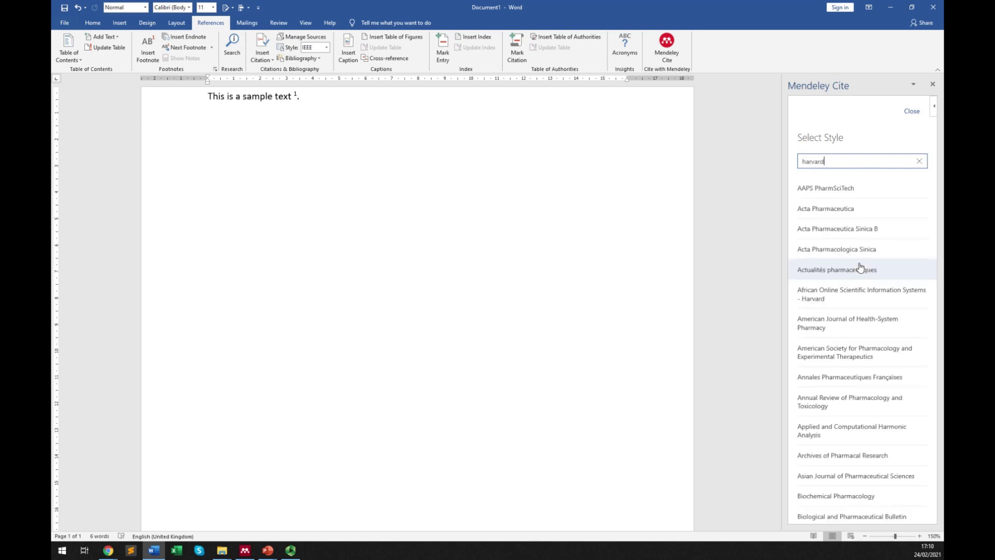
scroll(883, 235, "down", 6)
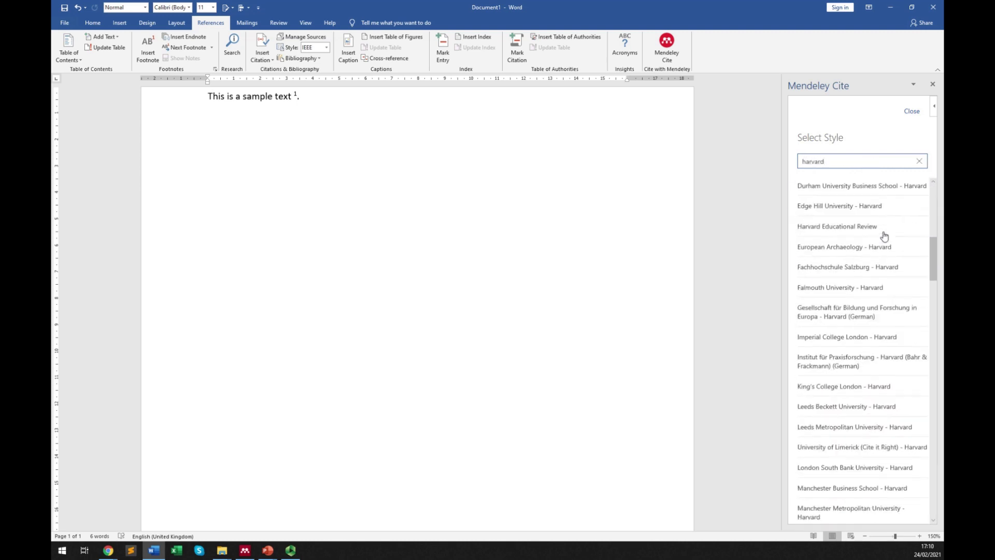
left_click(912, 112)
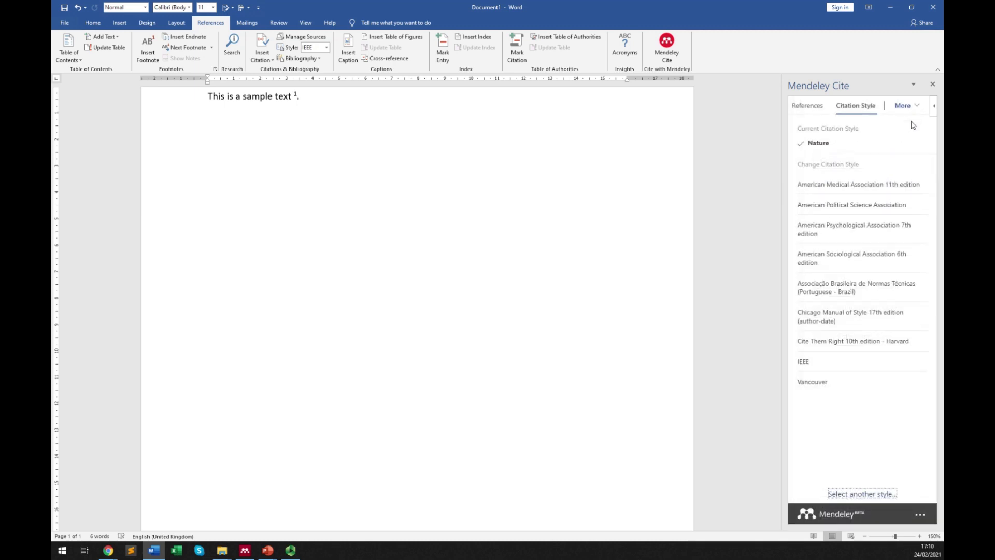
Step: Update the document's citation style to American Psychological Association 7th edition and check the in-text citation
left_click(833, 230)
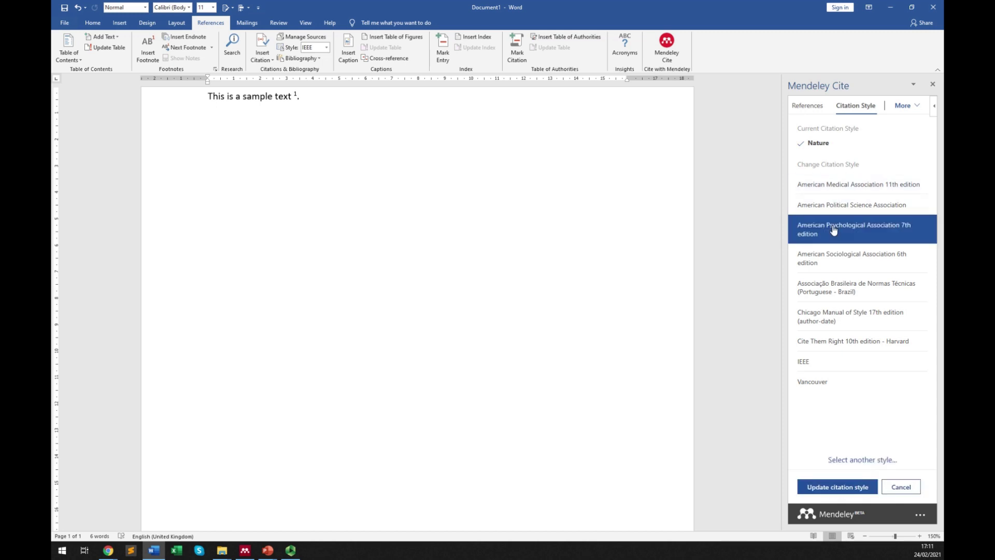
left_click(829, 489)
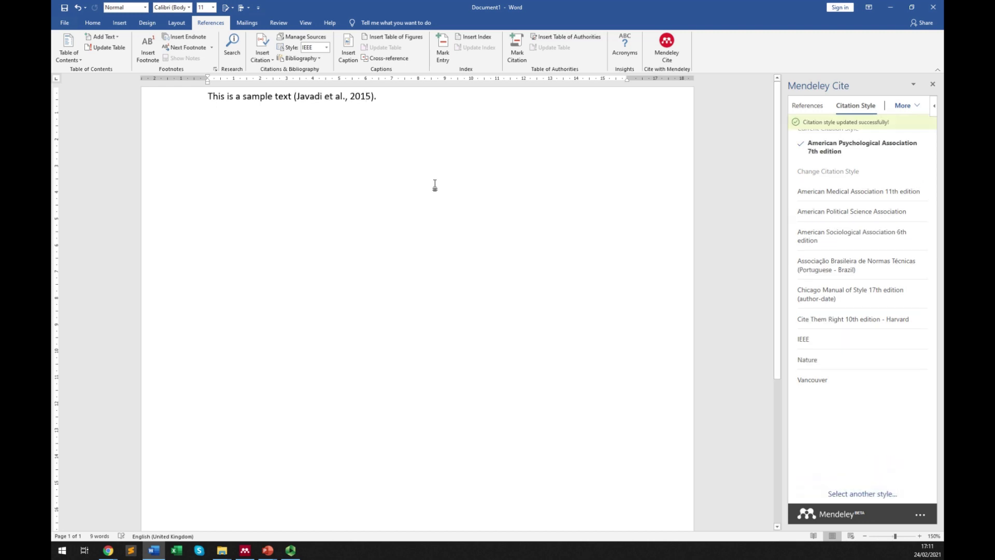
left_click(333, 98)
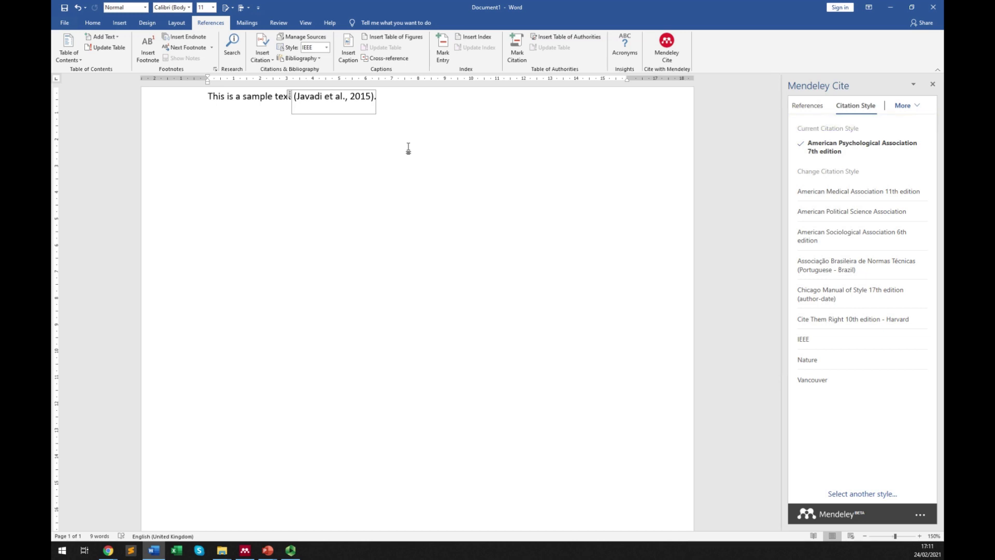
left_click(345, 98)
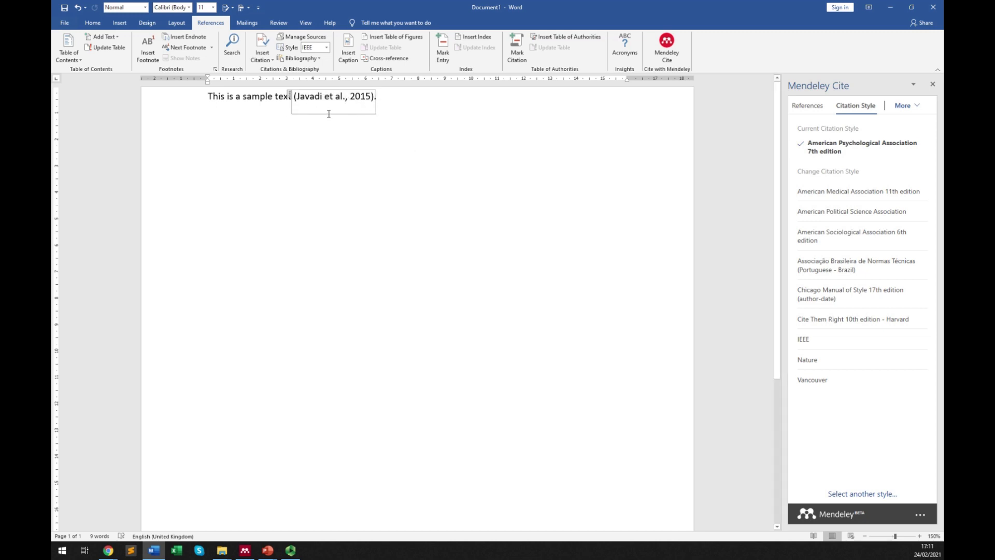
Step: Add the title "References" a few lines below the sample text, format it as Heading 1, and continue on the line beneath
left_click(401, 100)
key("Return")
key("Return")
key("Return")
key("Return")
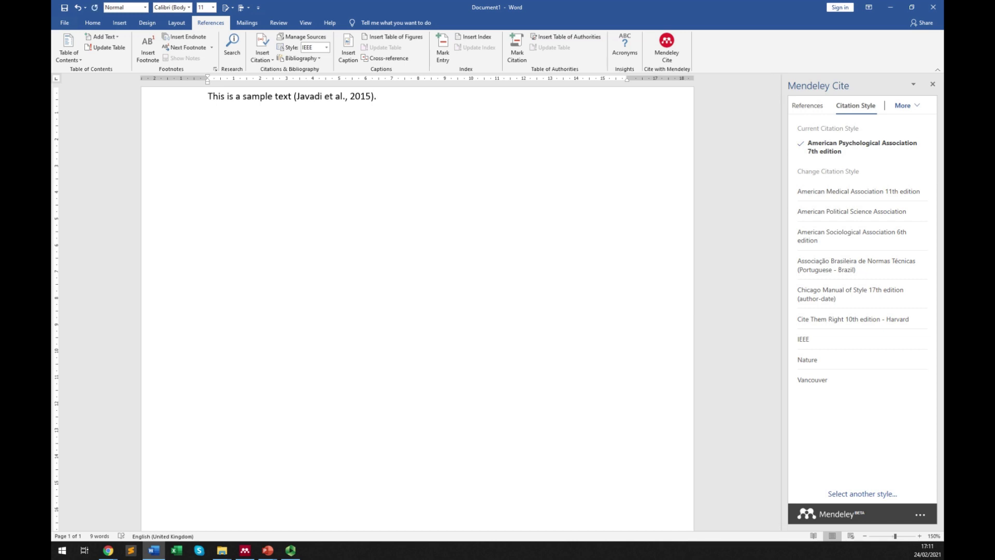
type("References")
key("Return")
key("Up")
key("ctrl+alt+1")
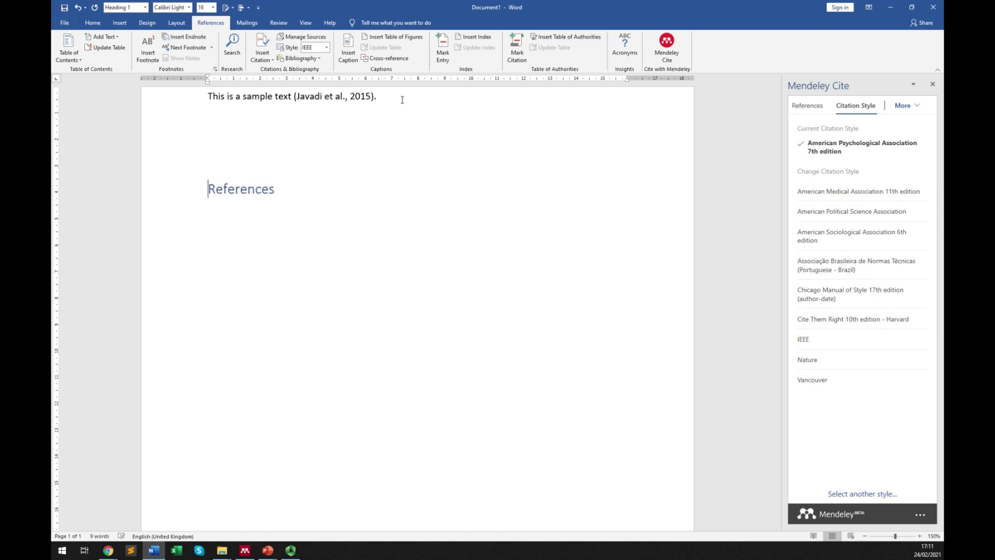
key("Down")
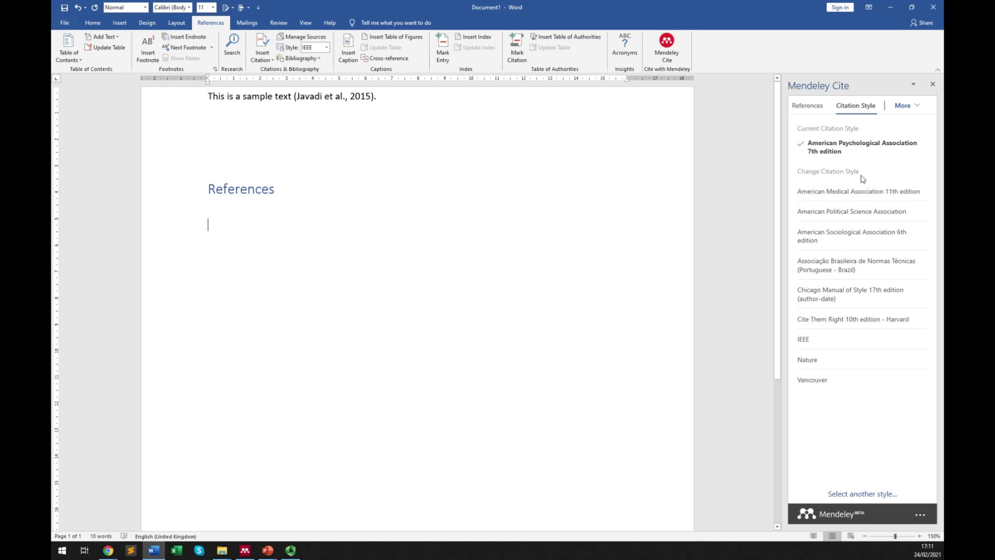
Step: Insert the Mendeley bibliography on the empty line below the References heading
left_click(911, 107)
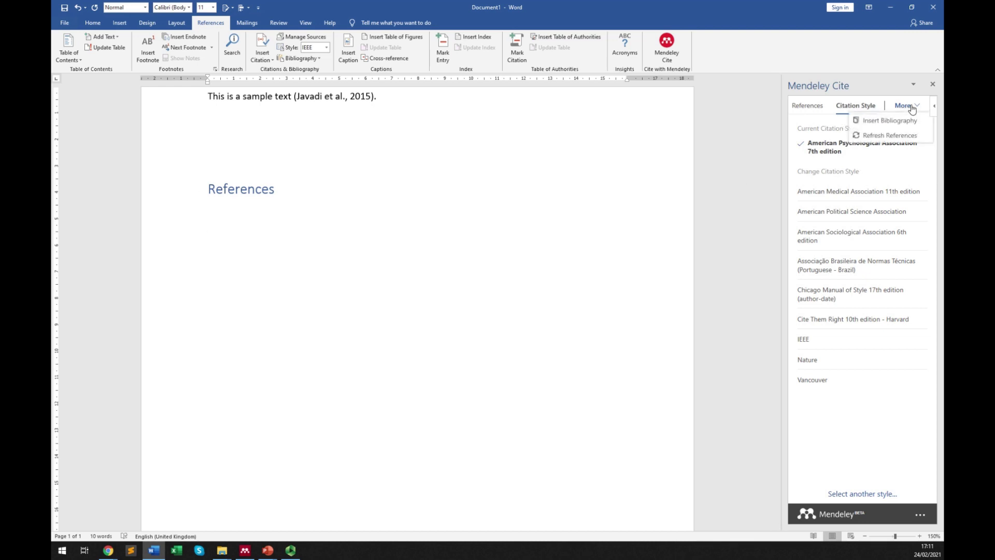
left_click(872, 123)
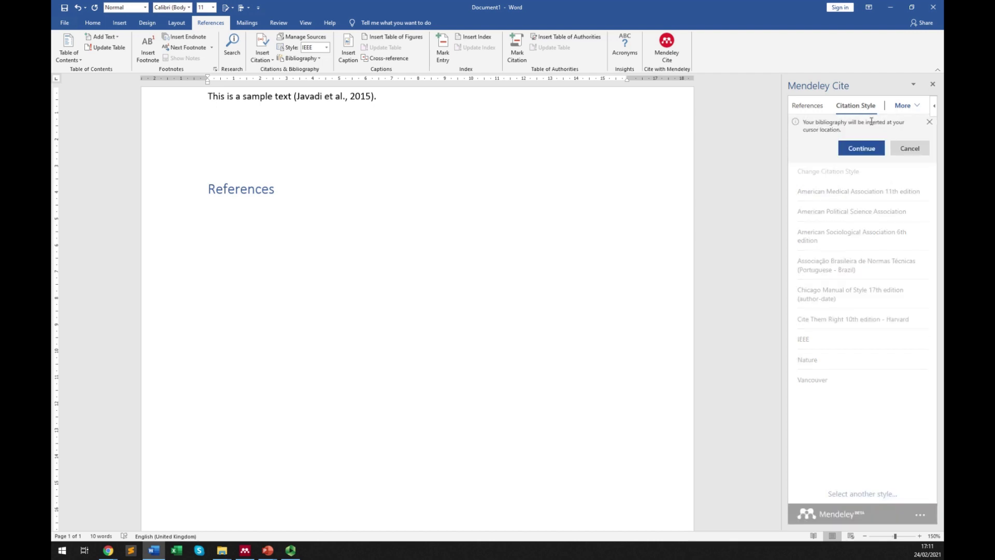
left_click(874, 152)
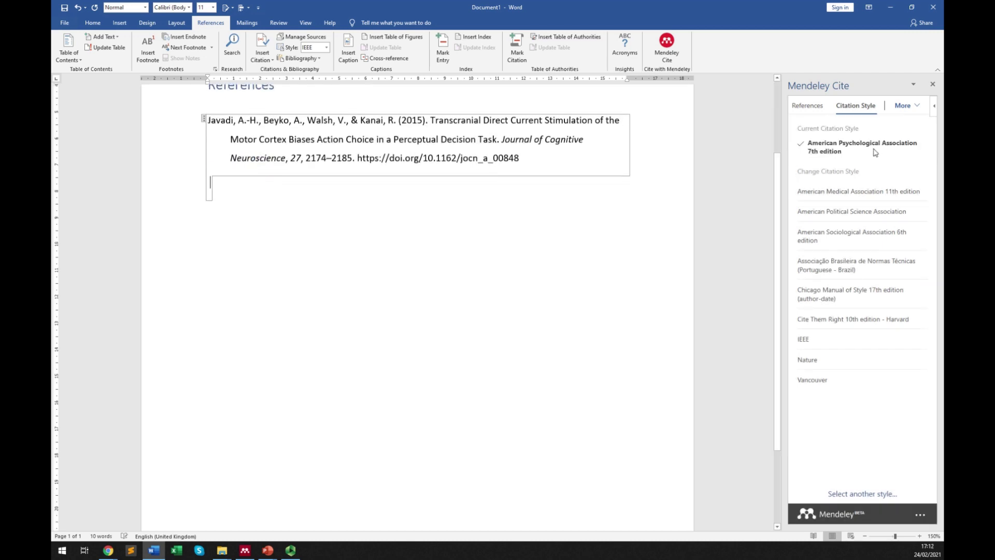
scroll(402, 241, "up", 1)
scroll(328, 241, "up", 2)
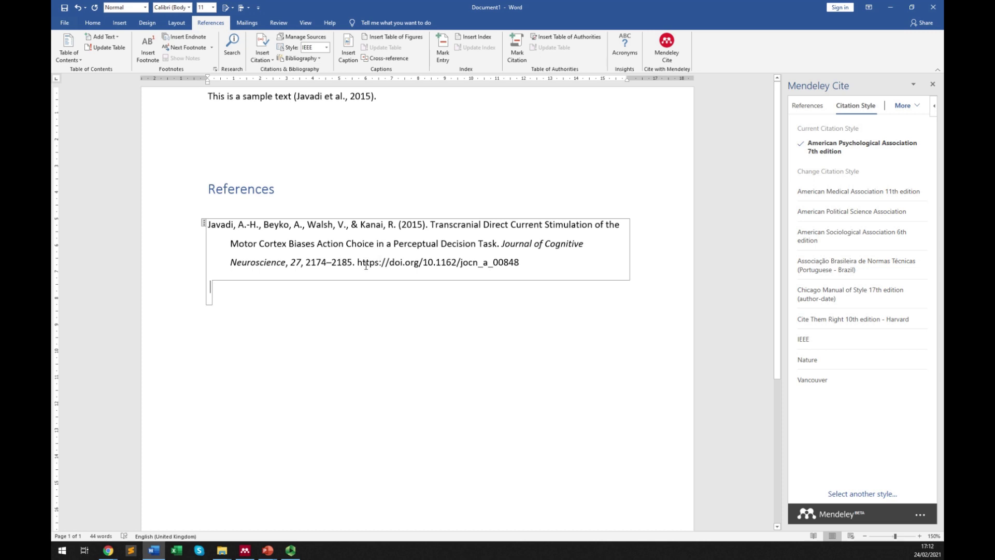
Step: Update the citation style of the document to Nature and finally to IEEE
left_click(366, 263)
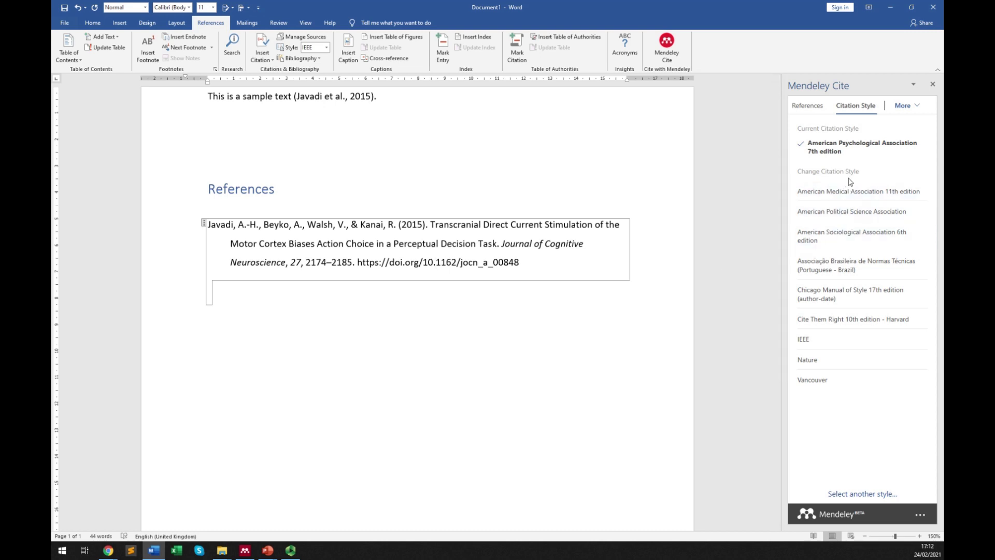
left_click(826, 364)
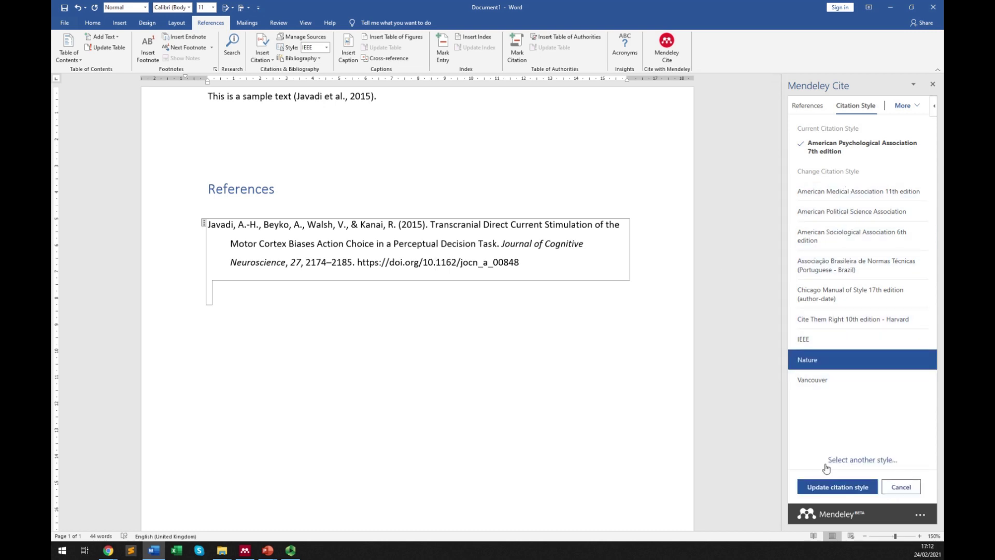
left_click(826, 490)
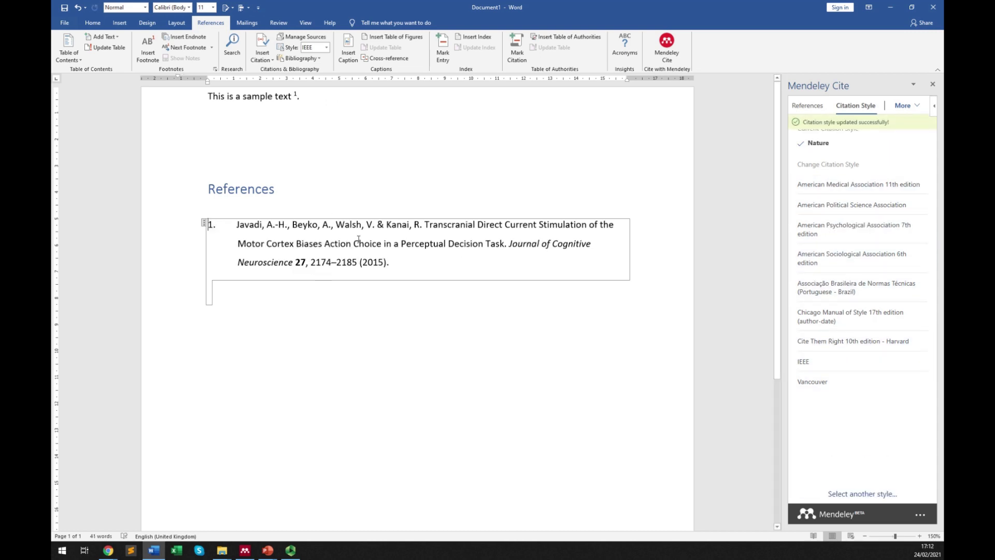
left_click(830, 362)
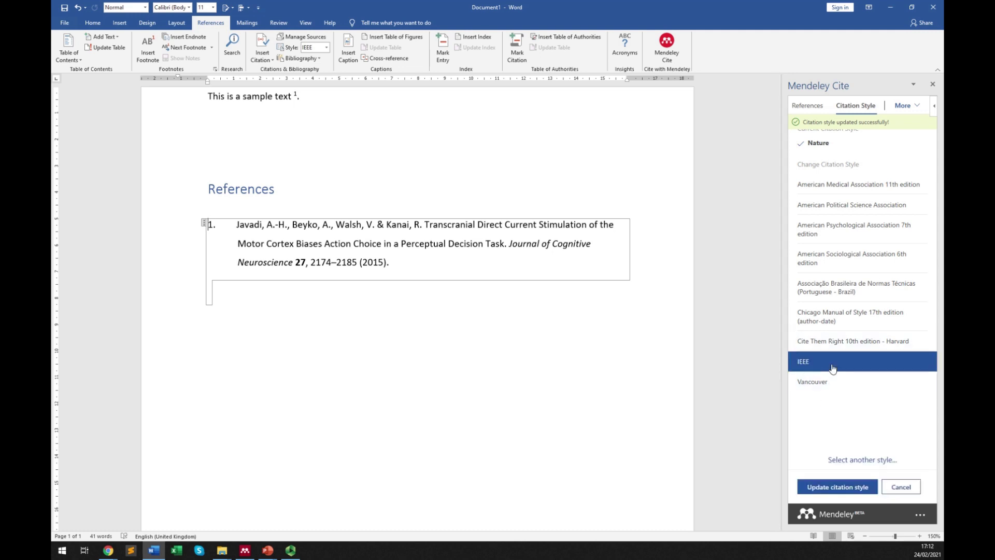
left_click(825, 490)
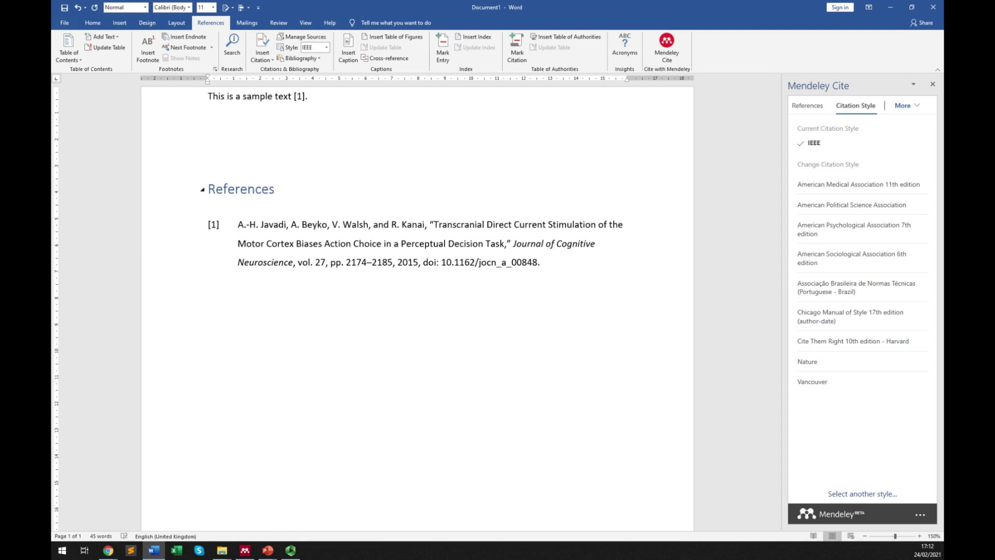
Step: Add the sentence "This is another text with another reference ." after the first sentence, leaving a space before the full stop
type("This is another text with another re")
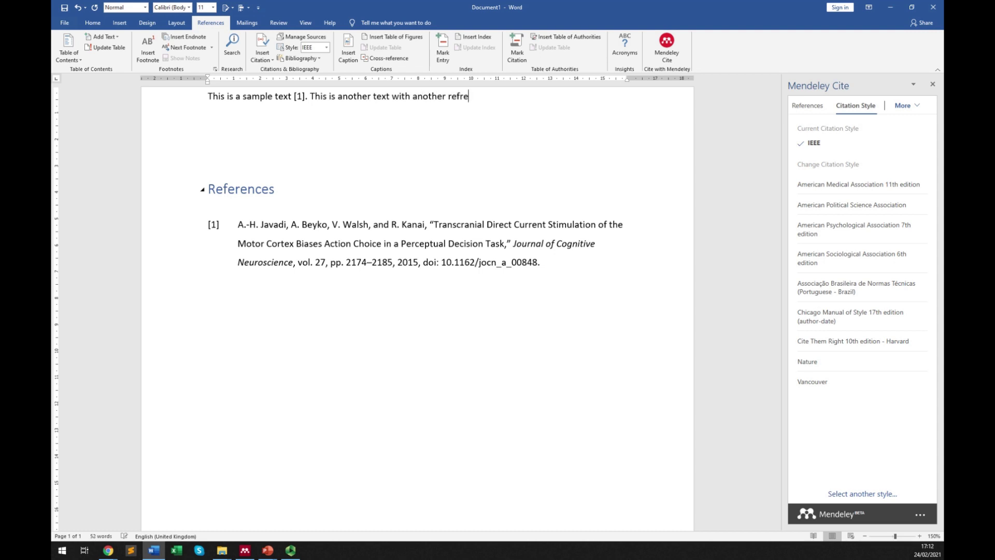
key("BackSpace")
key("BackSpace")
type("erence .")
Step: Search the Mendeley Cite references by two author surnames, replacing the second surname of the earlier search
left_click(807, 106)
left_click(828, 156)
double_click(829, 155)
type("w")
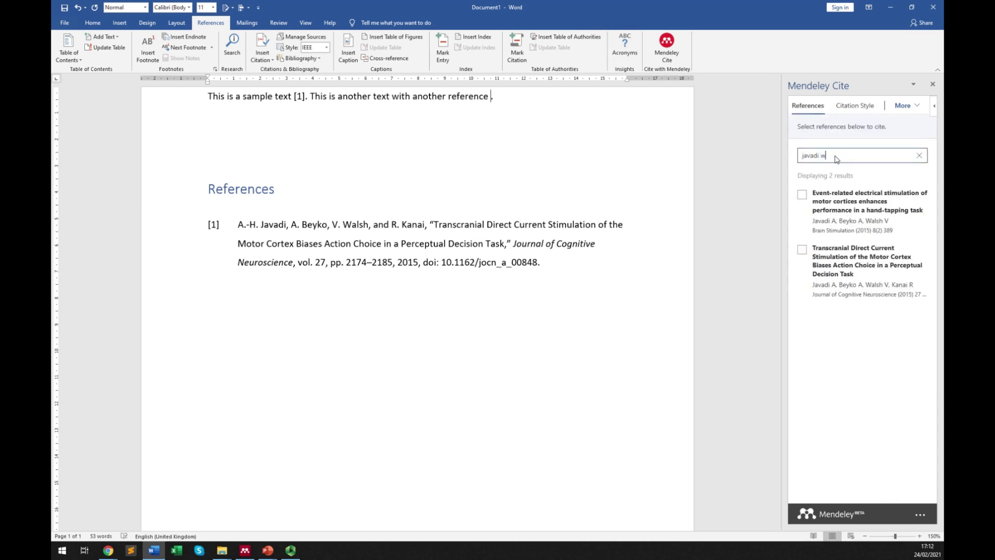
type("alsh")
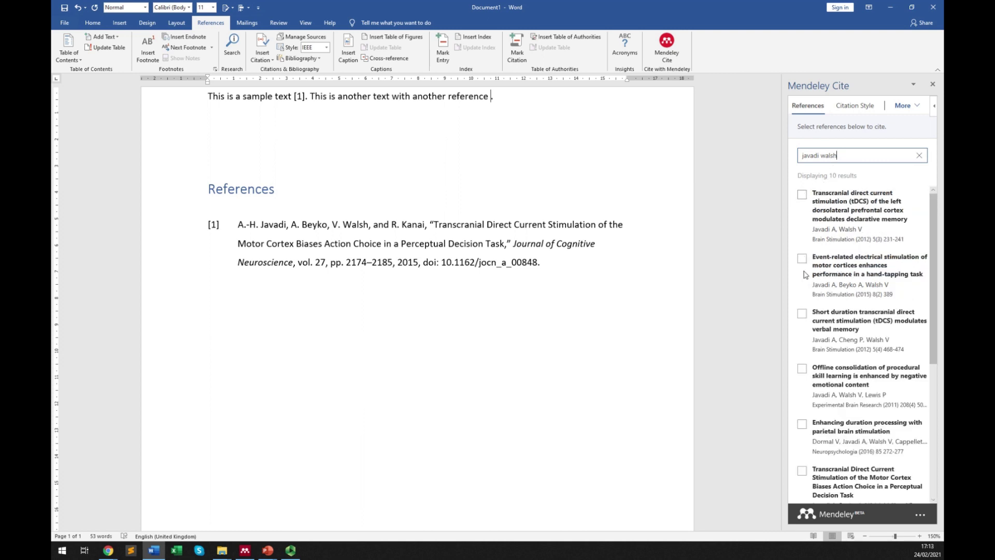
Step: Cite the short-duration tDCS, offline consolidation and duration processing papers together before the second sentence's full stop, and review their bibliography entries
left_click(802, 314)
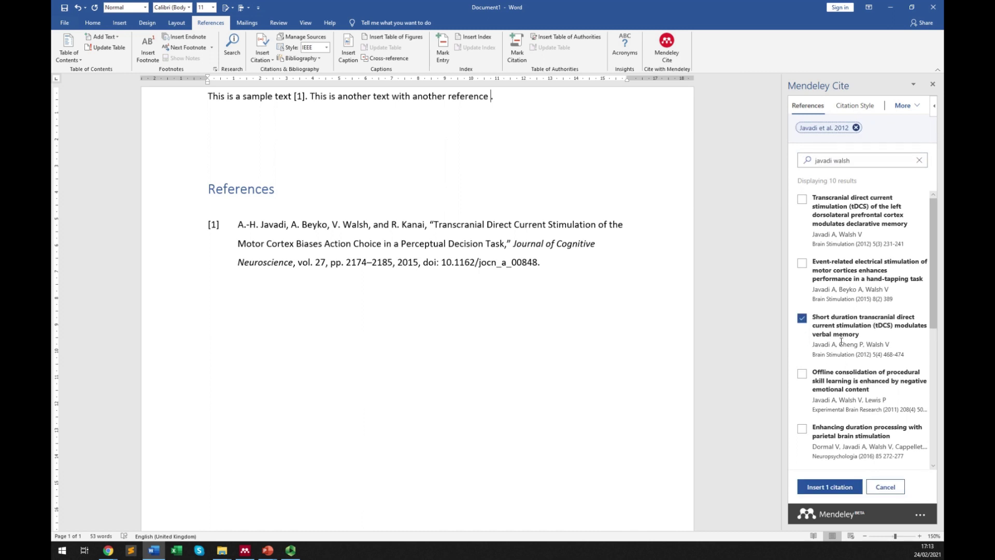
left_click(801, 374)
left_click(803, 445)
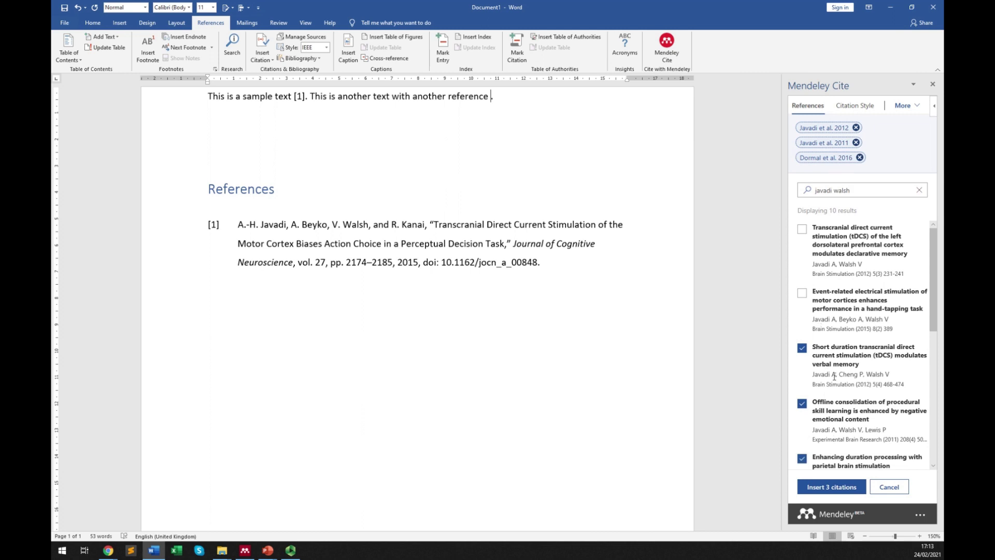
left_click(831, 487)
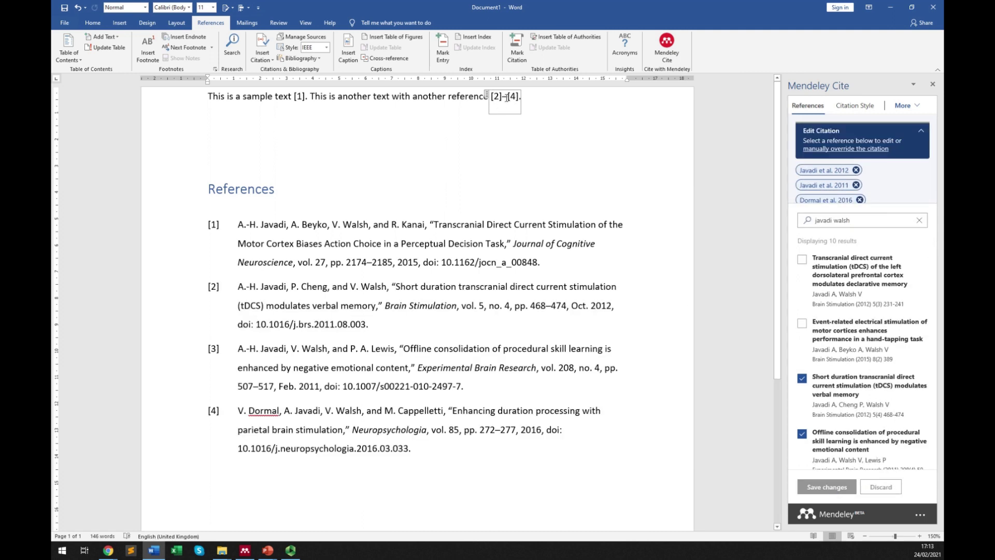
left_click_drag(506, 97, 503, 98)
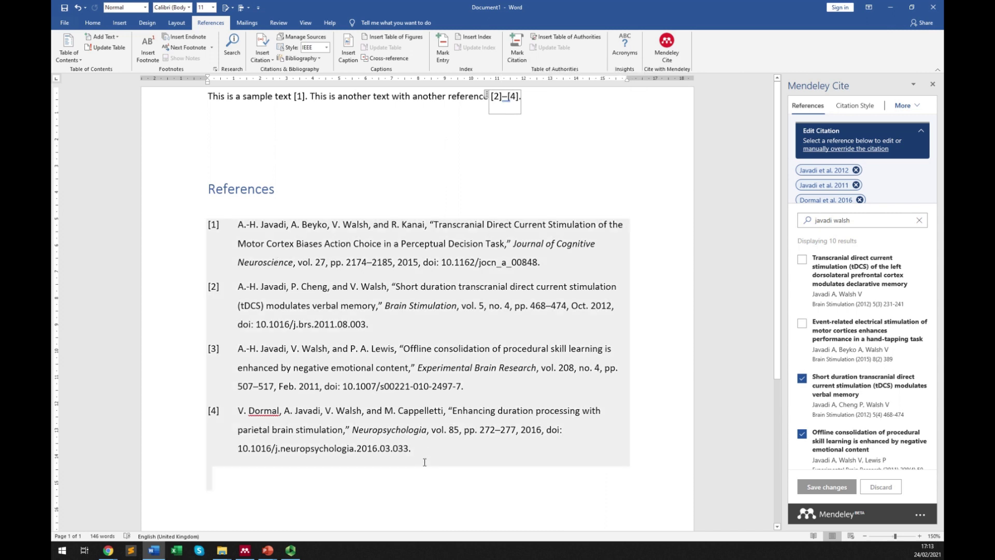
left_click_drag(424, 461, 278, 325)
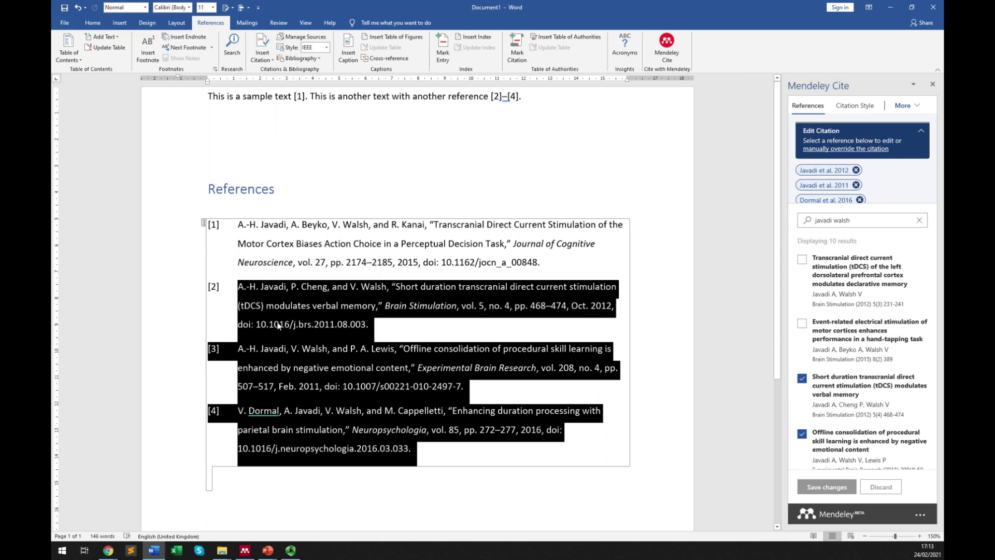
Step: Move the second sentence with its grouped citation from the end of the line to above the sample text sentence
left_click(309, 96)
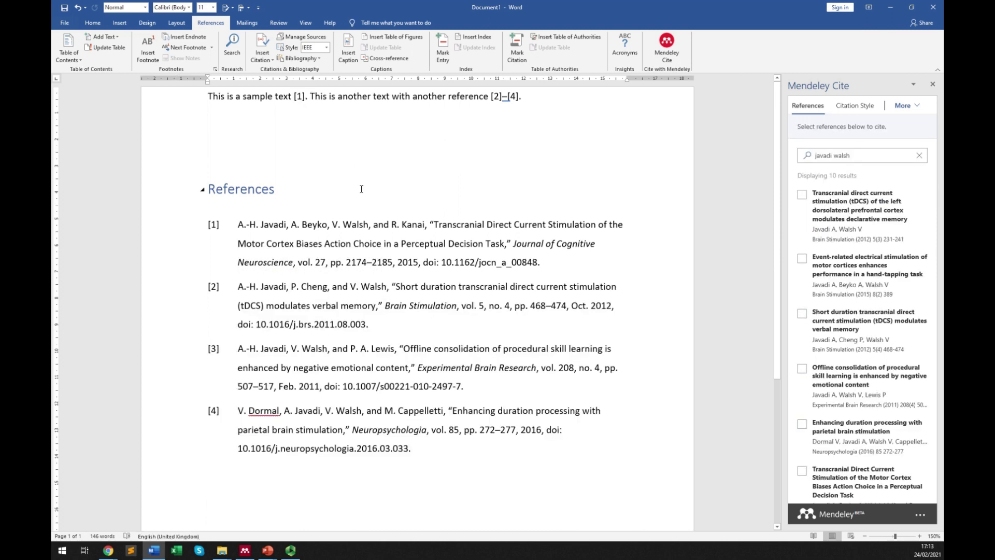
key("shift+End")
key("ctrl+c")
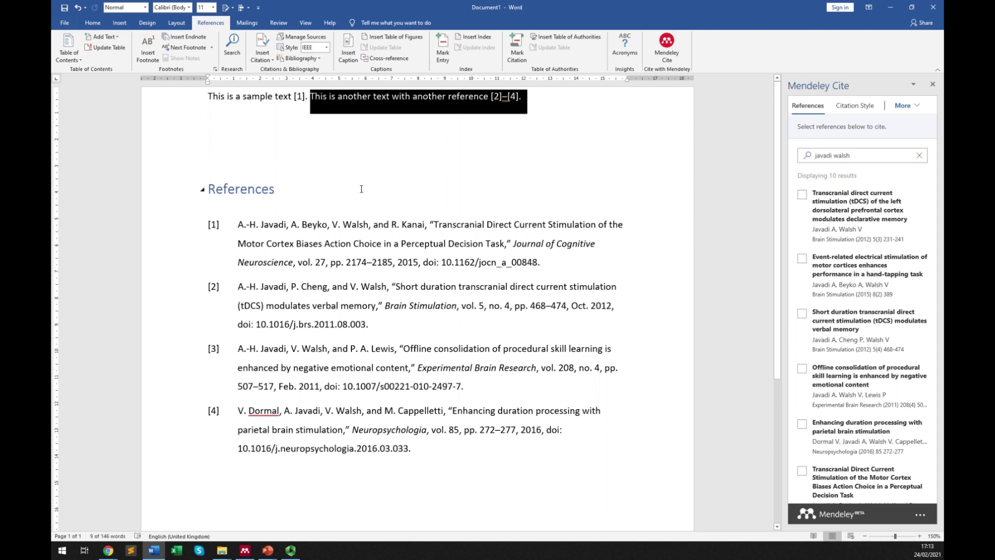
key("Delete")
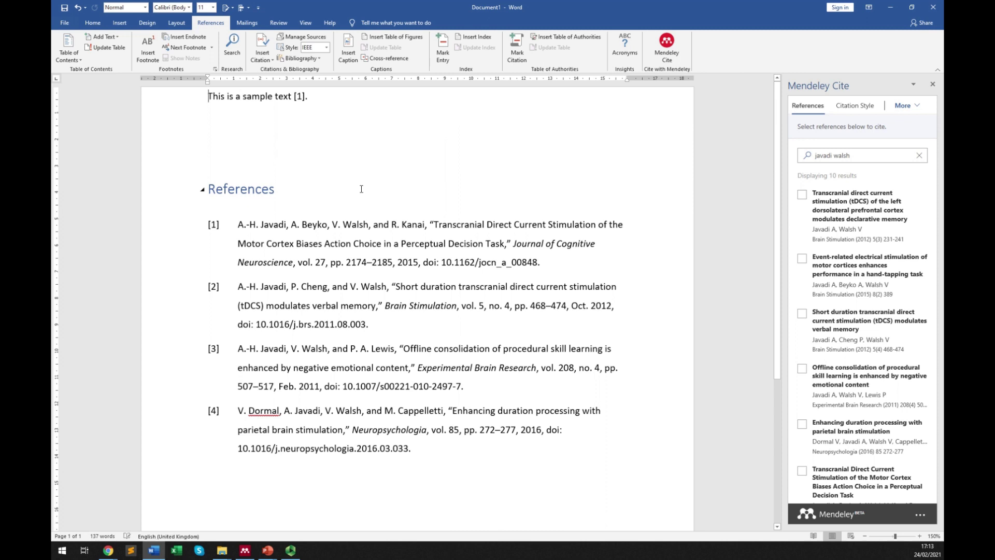
key("ctrl+v")
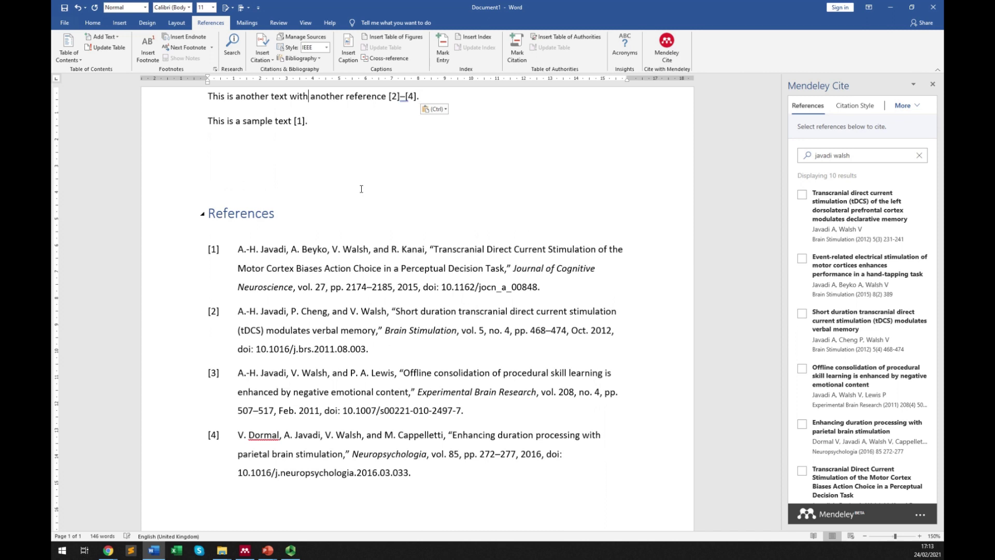
Step: Examine the citation numbering in the two reordered sentences by highlighting each citation
key("Up")
key("shift+Left")
key("shift+Left")
key("shift+Left")
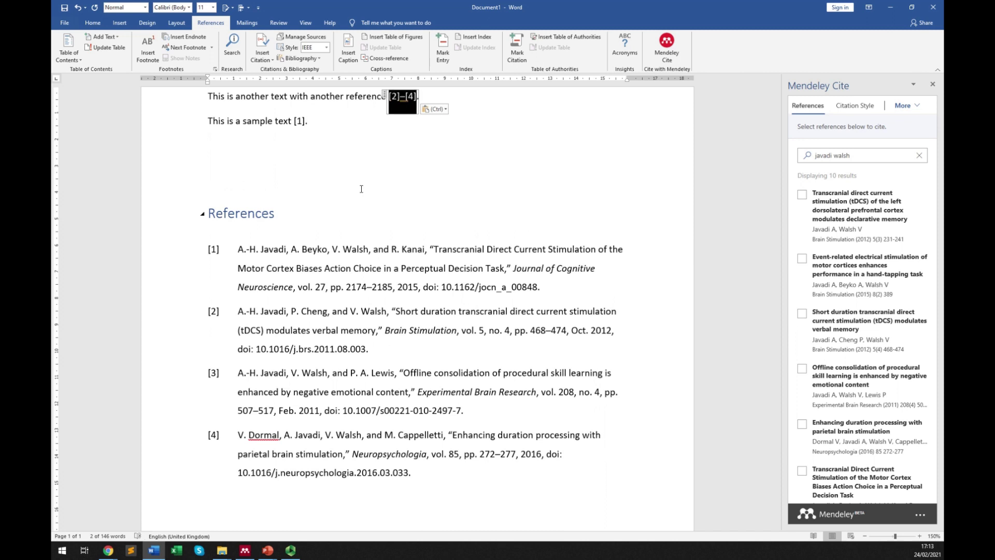
key("shift+Left")
key("shift+Left")
key("shift+Left")
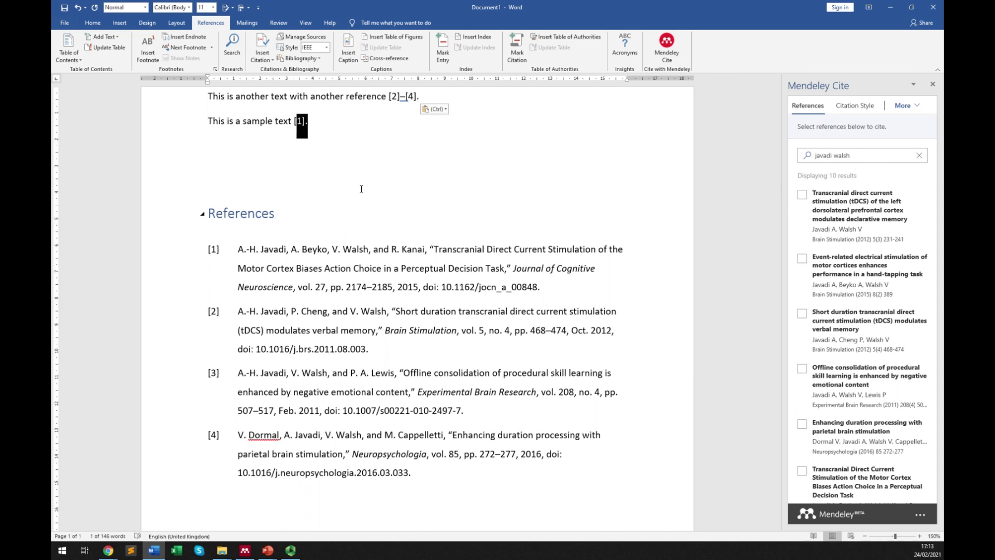
Step: Refresh the Mendeley Cite references to renumber the citations by order of appearance, and review both citations and the first three bibliography entries
key("Right")
left_click(913, 107)
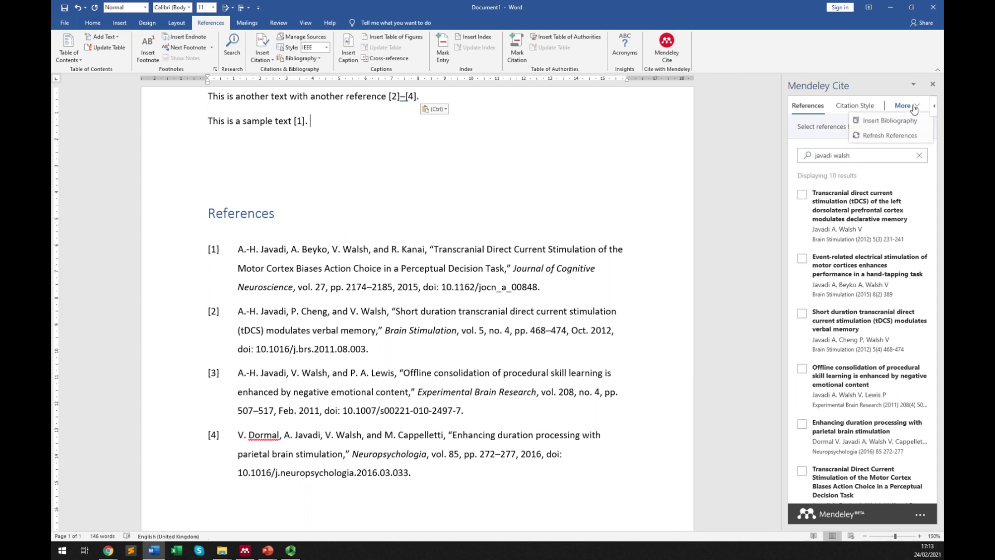
left_click(900, 137)
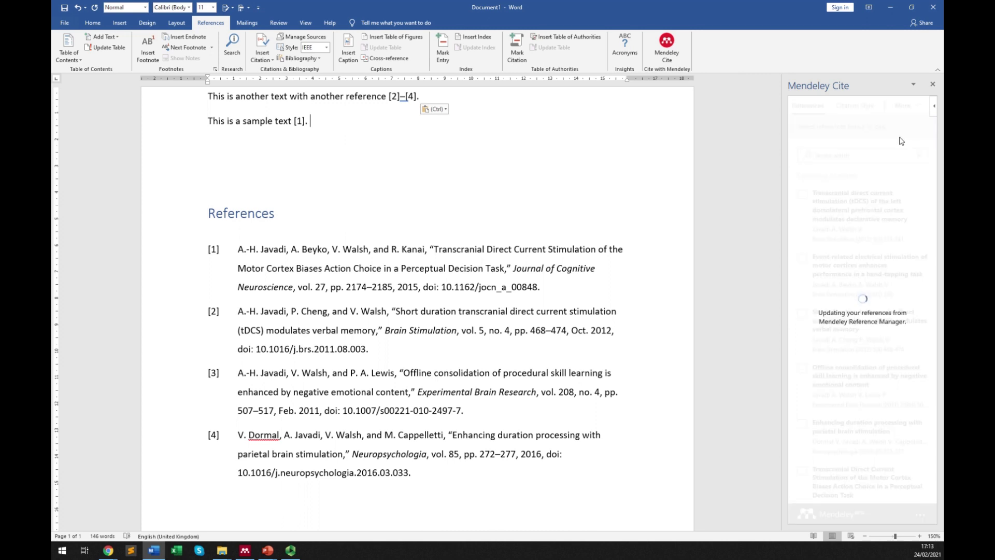
left_click(400, 97)
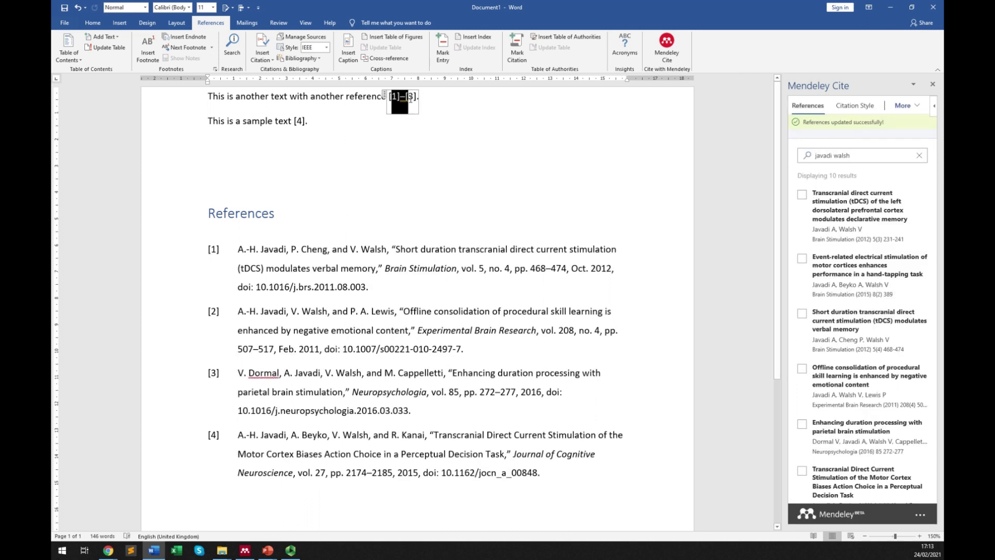
left_click(300, 120)
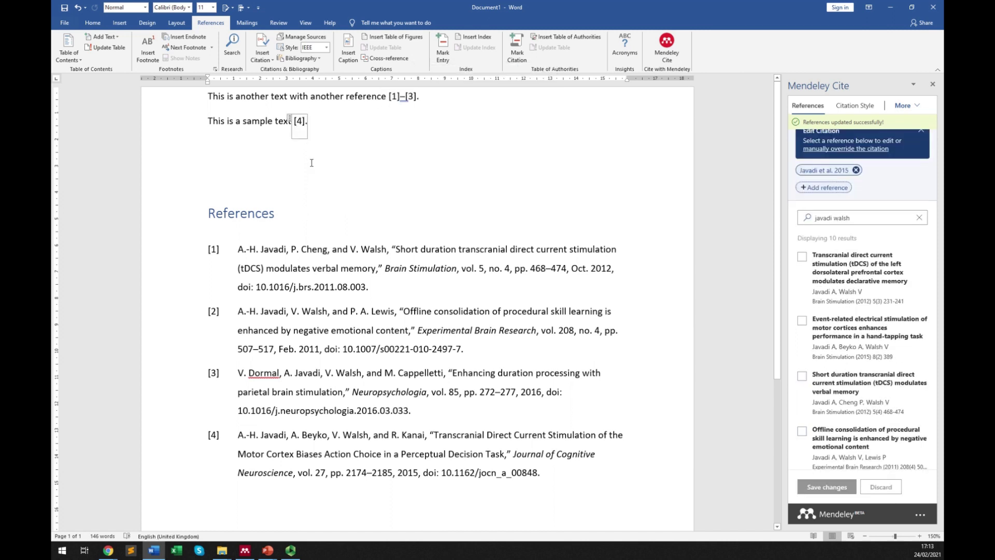
left_click(258, 247)
left_click_drag(273, 250, 426, 413)
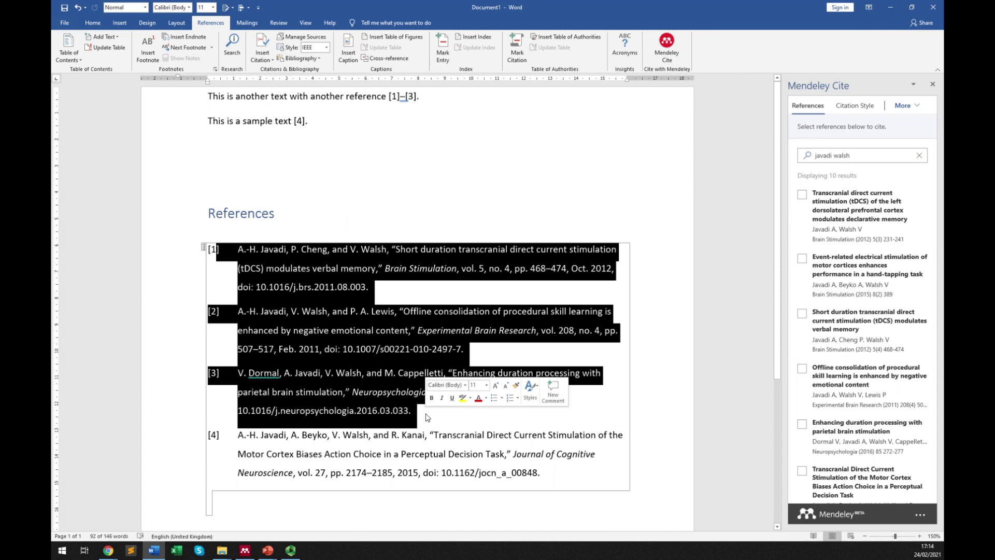
left_click(346, 176)
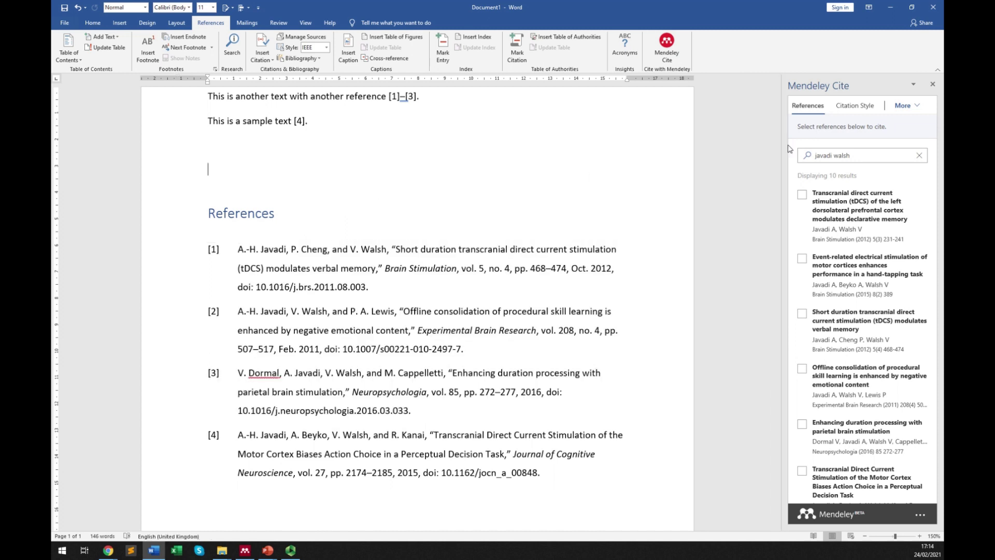
Step: Change the citation style to American Psychological Association 7th edition, and review the grouped citation and its 2012 bibliography entry
left_click(855, 105)
left_click(881, 229)
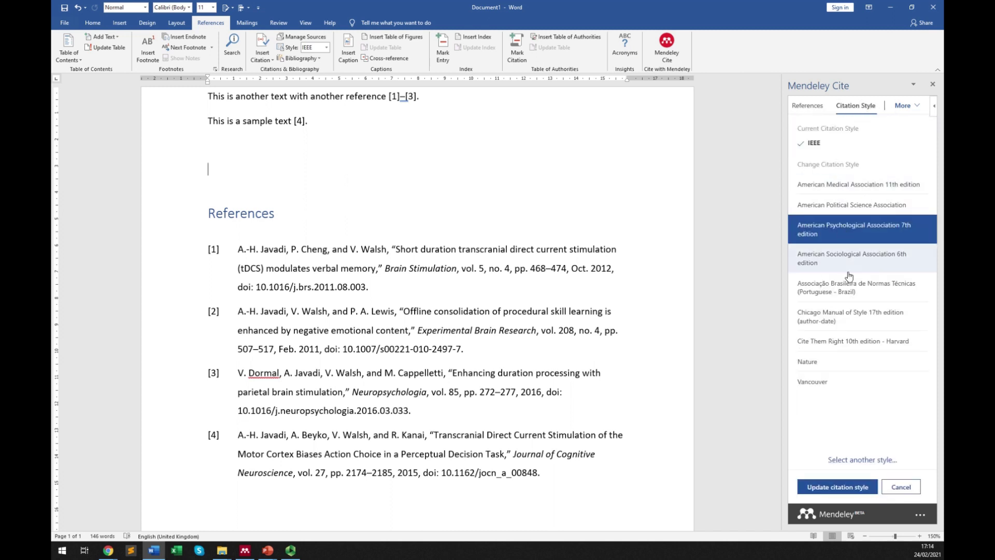
left_click(852, 488)
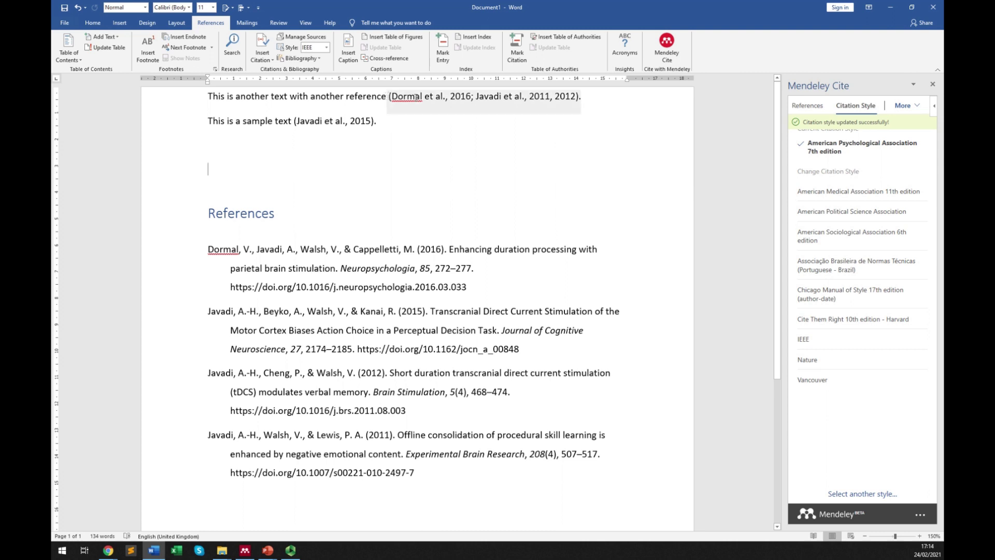
left_click(524, 96)
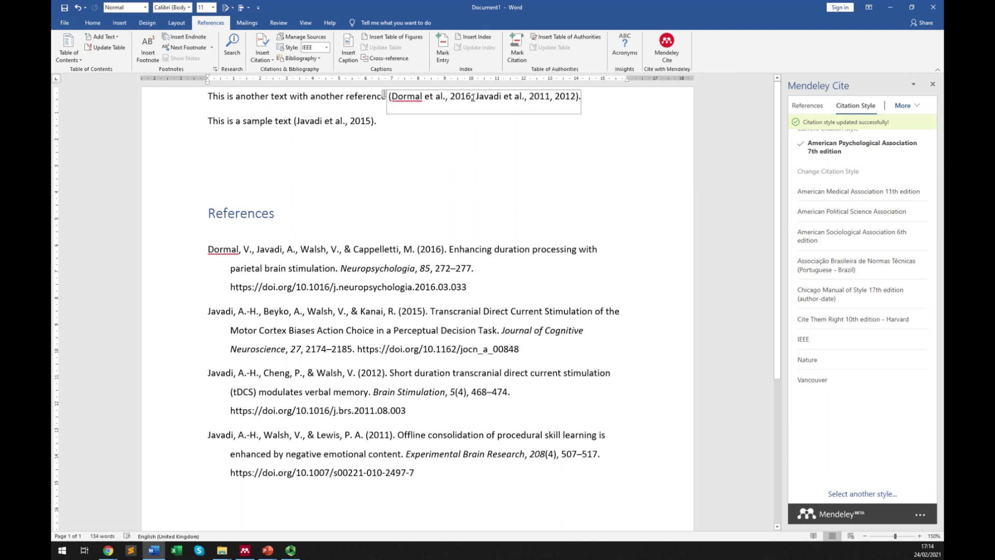
left_click_drag(474, 97, 570, 96)
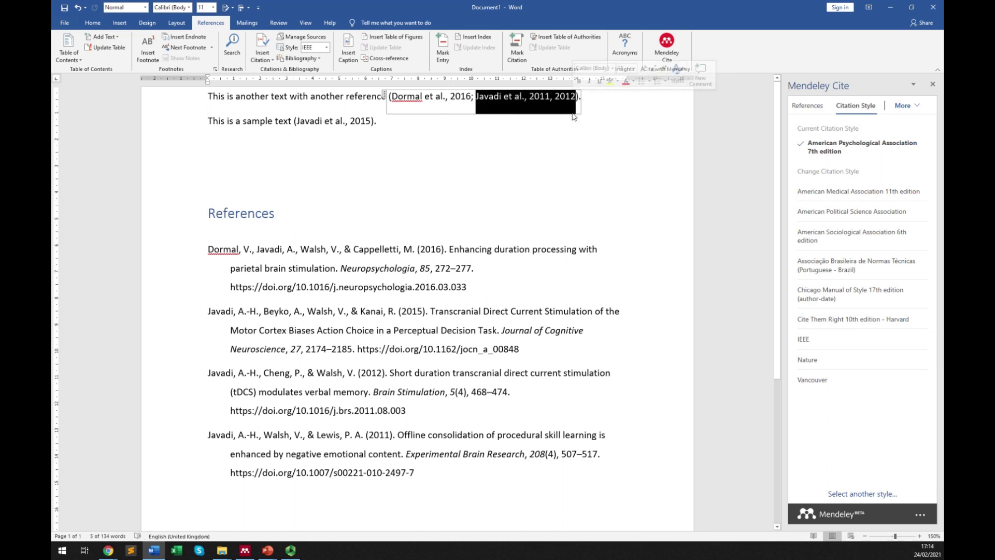
left_click(539, 102)
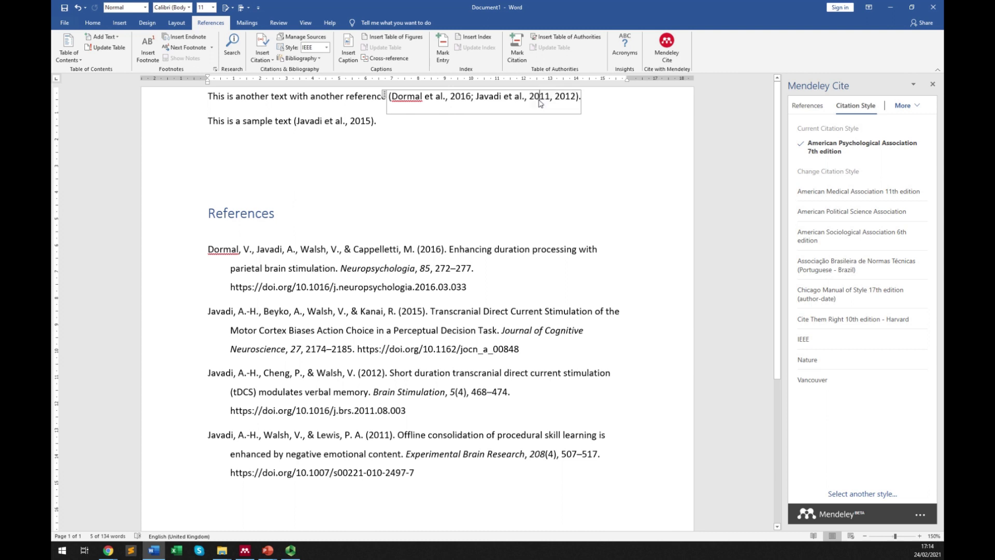
double_click(539, 102)
double_click(560, 101)
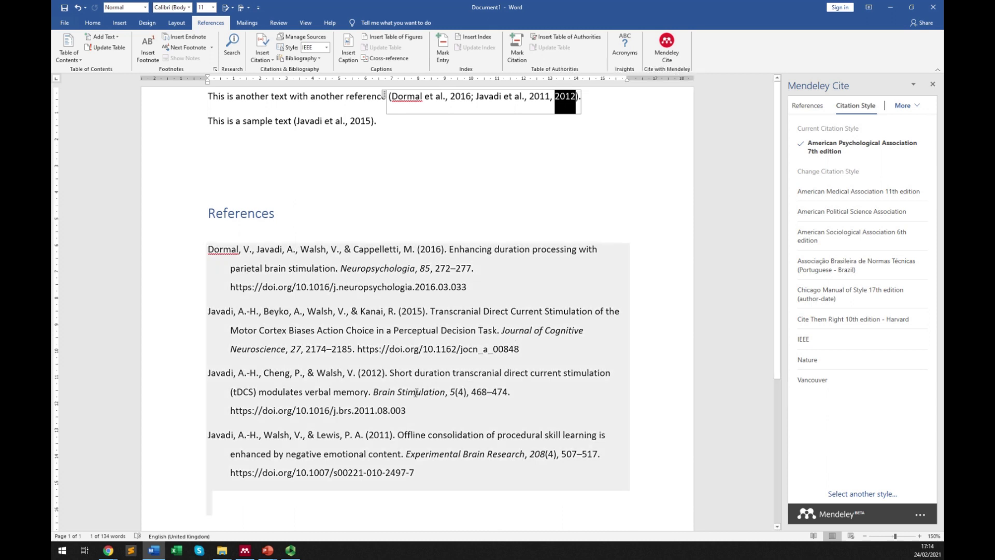
double_click(372, 379)
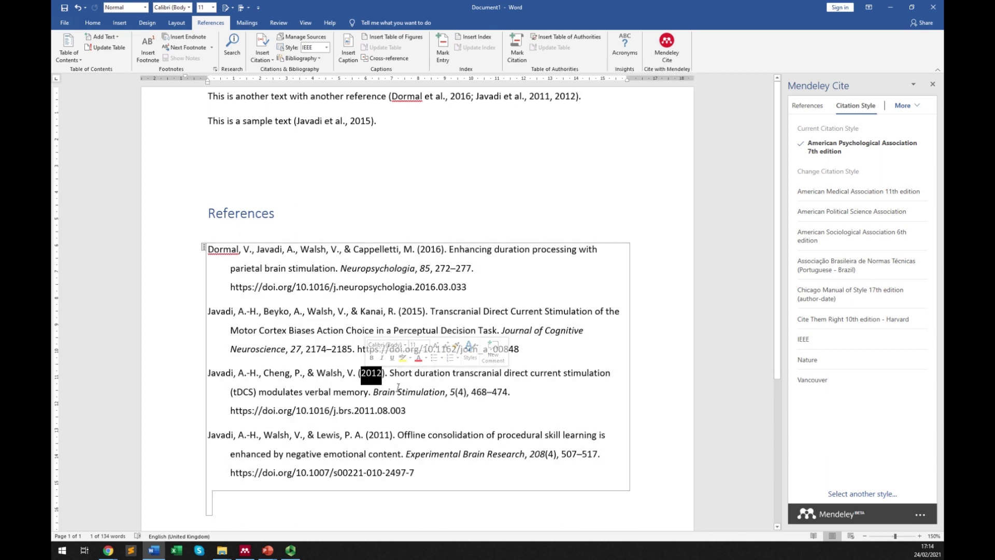
Step: Add the 2012 paper on tDCS of the left dorsolateral prefrontal cortex to the first sentence's grouped citation and save the change
left_click(804, 109)
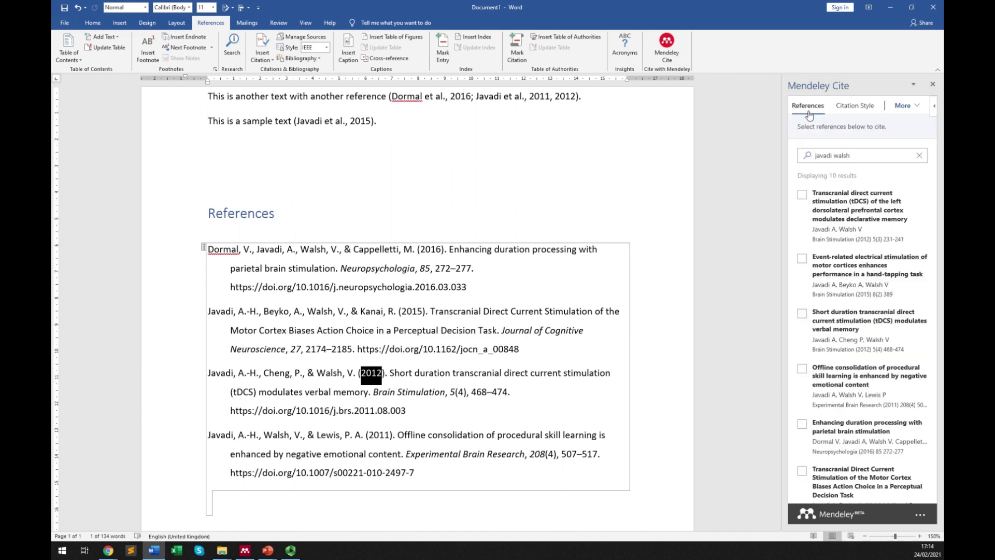
left_click(801, 196)
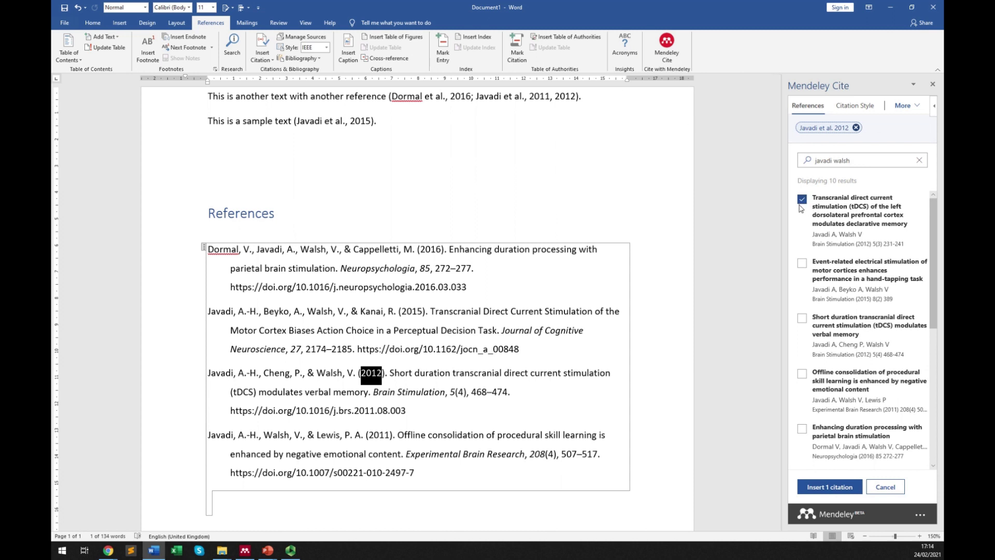
left_click(802, 200)
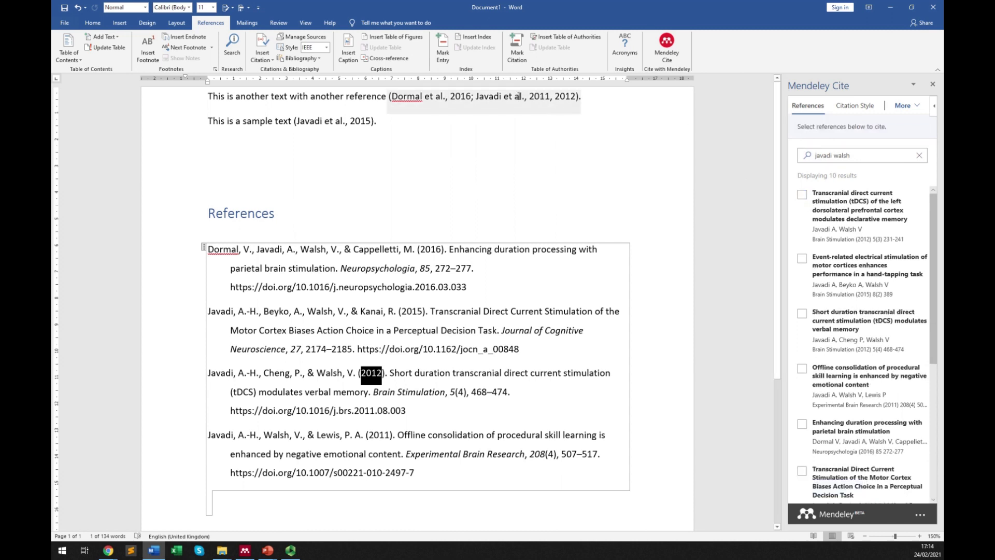
left_click(540, 108)
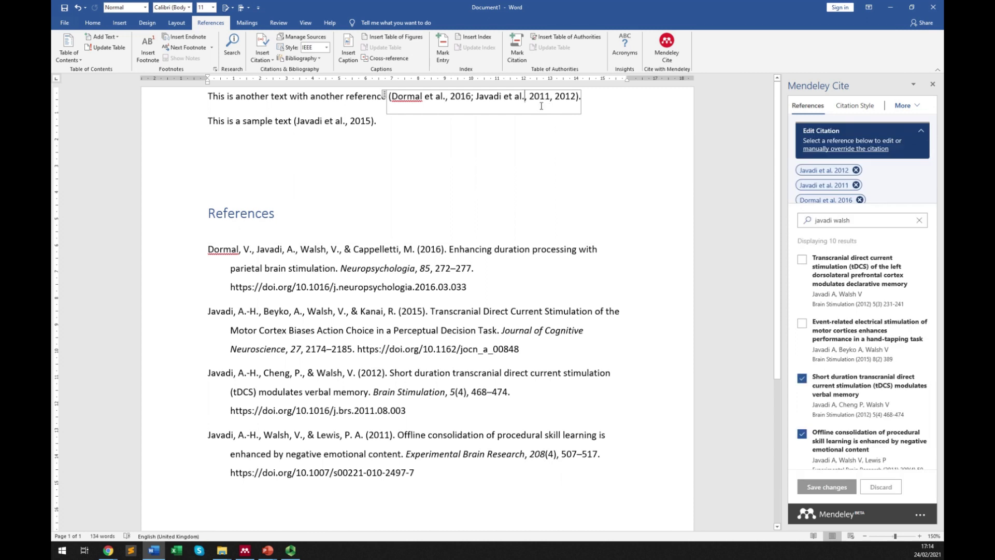
left_click(530, 96)
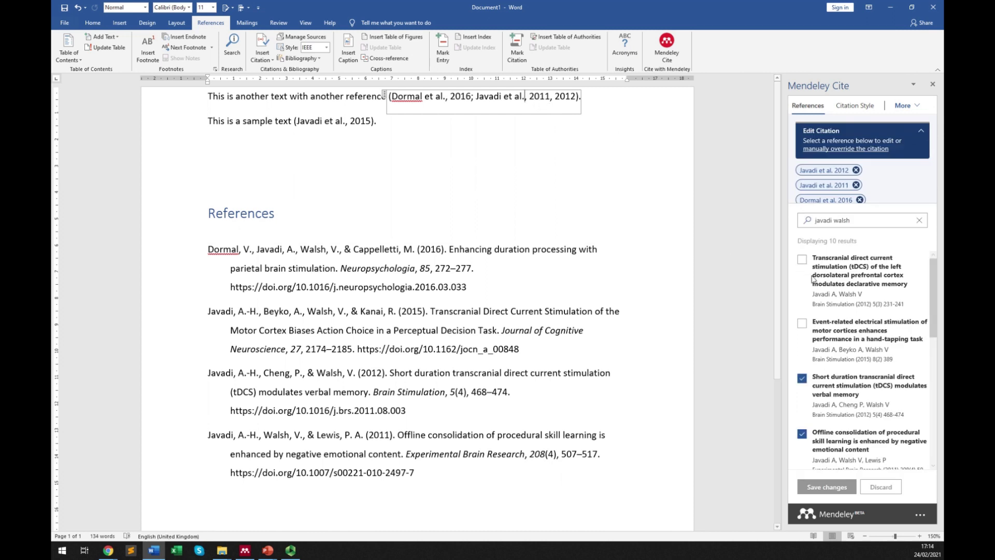
left_click(801, 260)
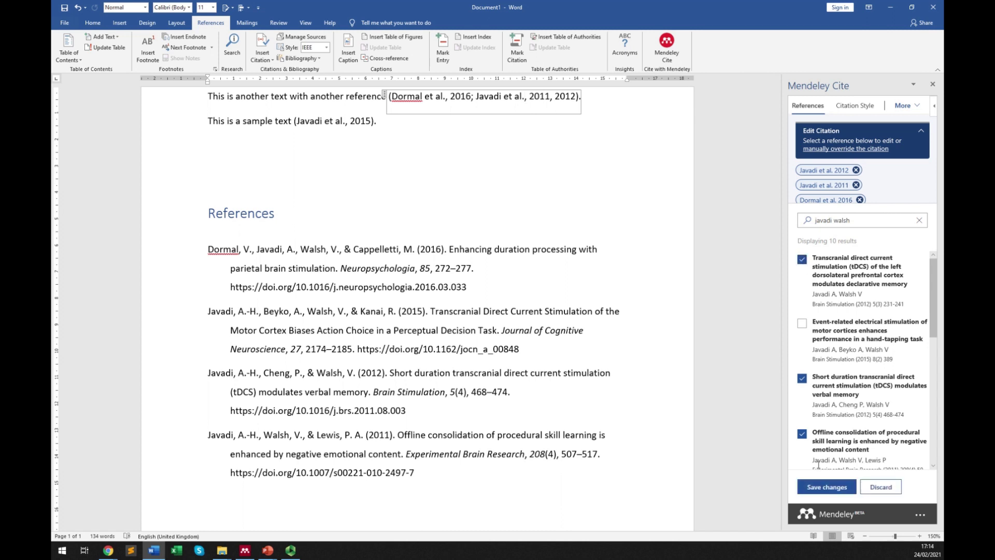
scroll(829, 176, "down", 2)
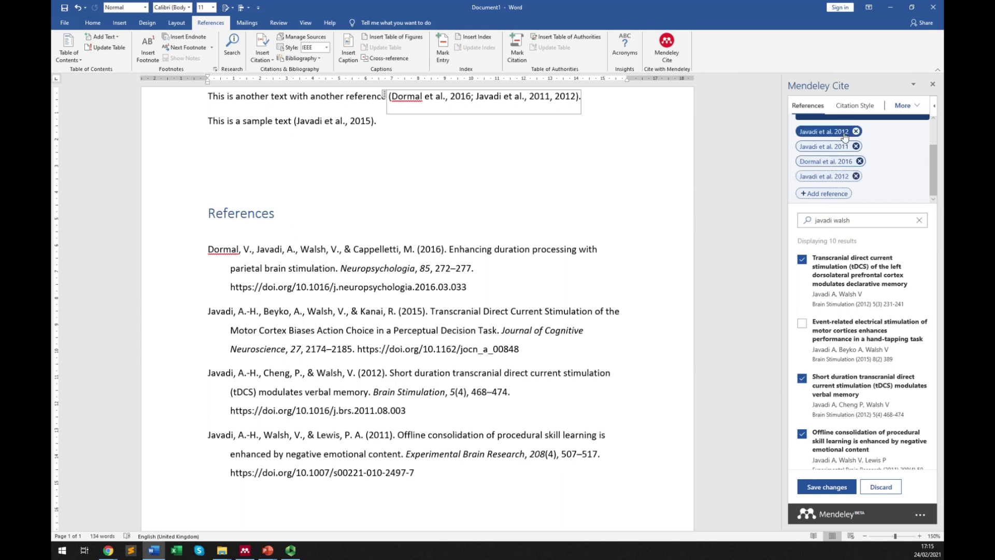
scroll(891, 146, "up", 2)
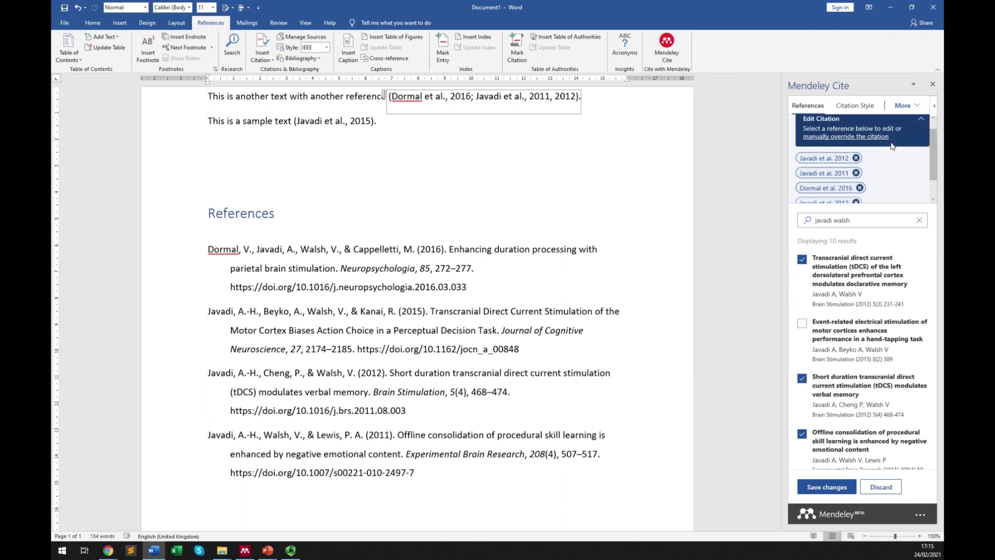
left_click(817, 488)
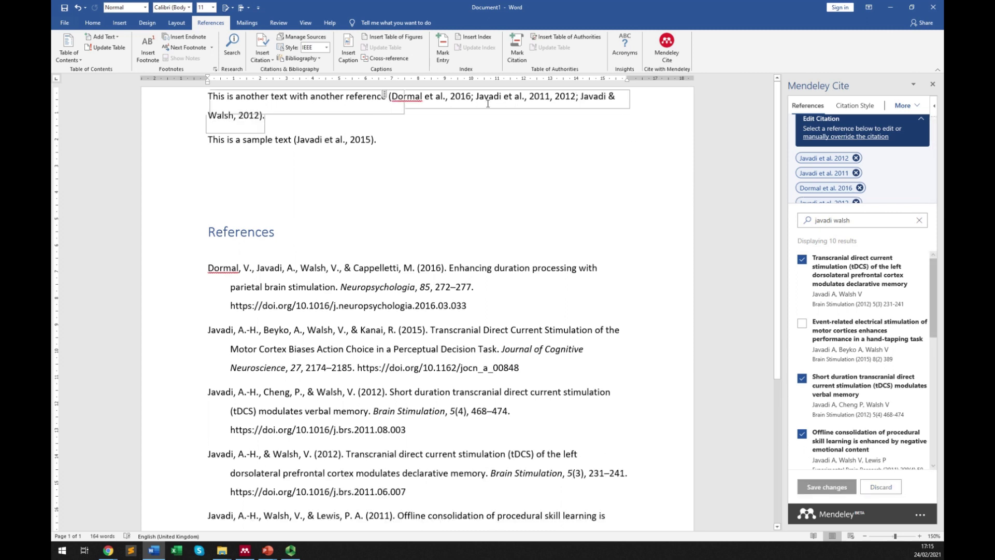
Step: Examine the expanded grouped citation and the two 2012 entries in the bibliography by highlighting them
left_click_drag(485, 98, 575, 99)
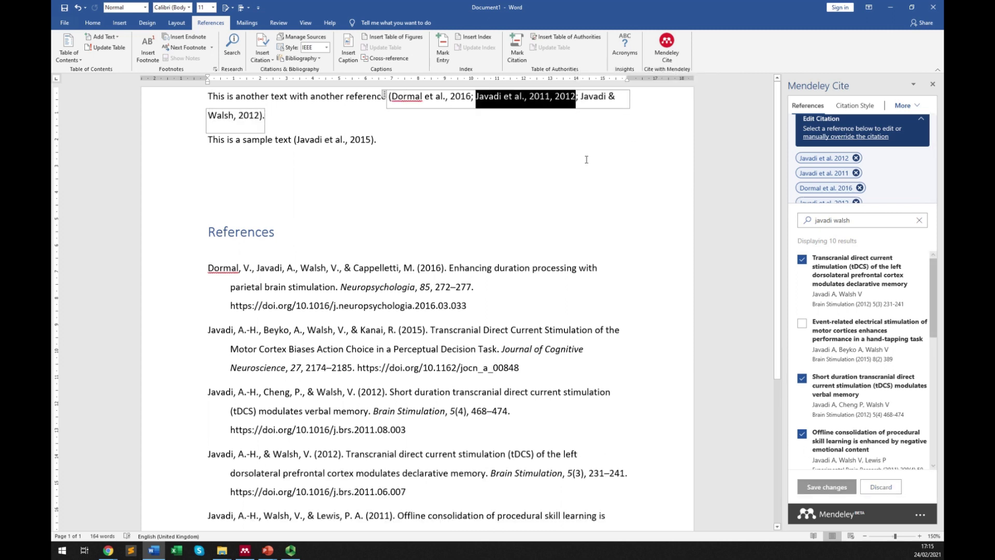
left_click(581, 97)
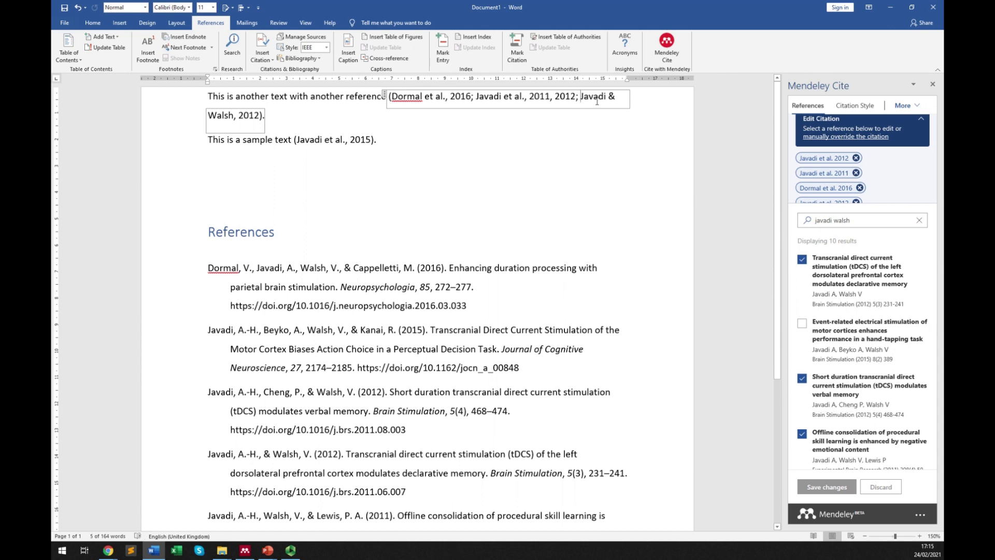
left_click_drag(390, 96, 259, 115)
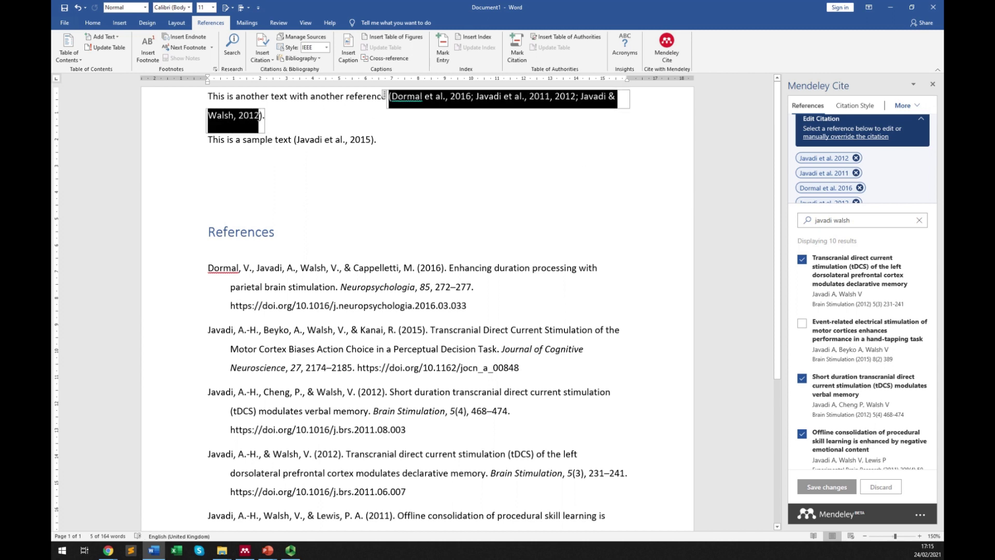
left_click(471, 156)
scroll(471, 155, "down", 3)
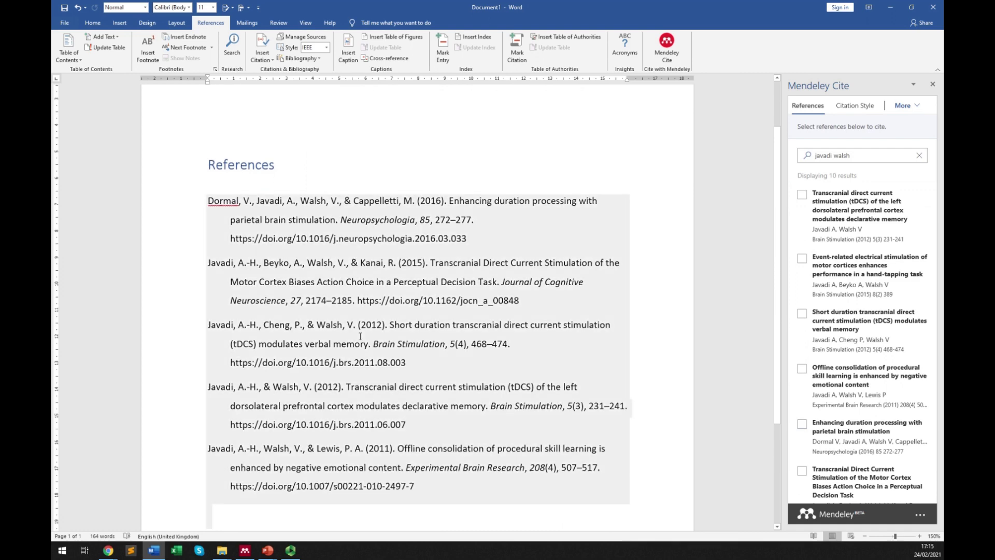
left_click_drag(423, 420, 218, 330)
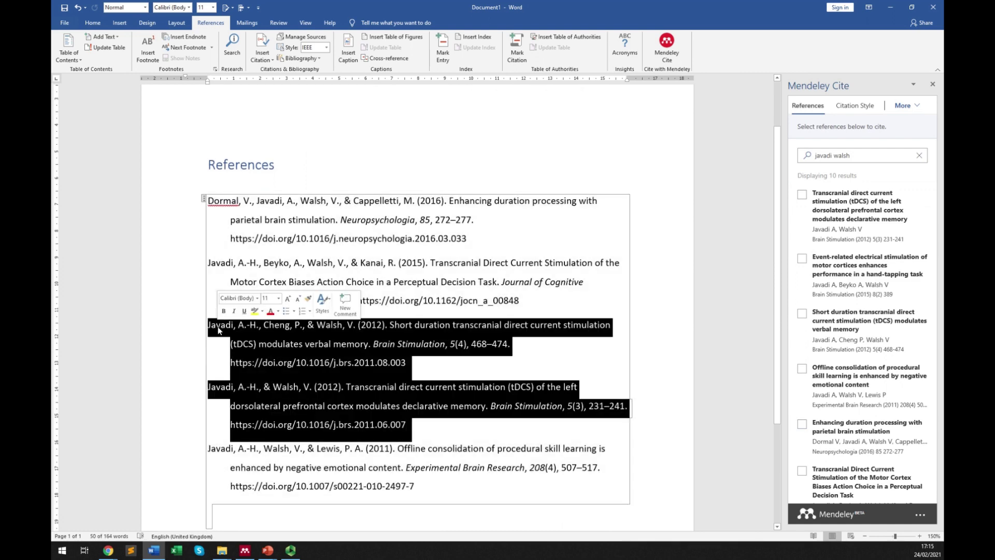
left_click(384, 368)
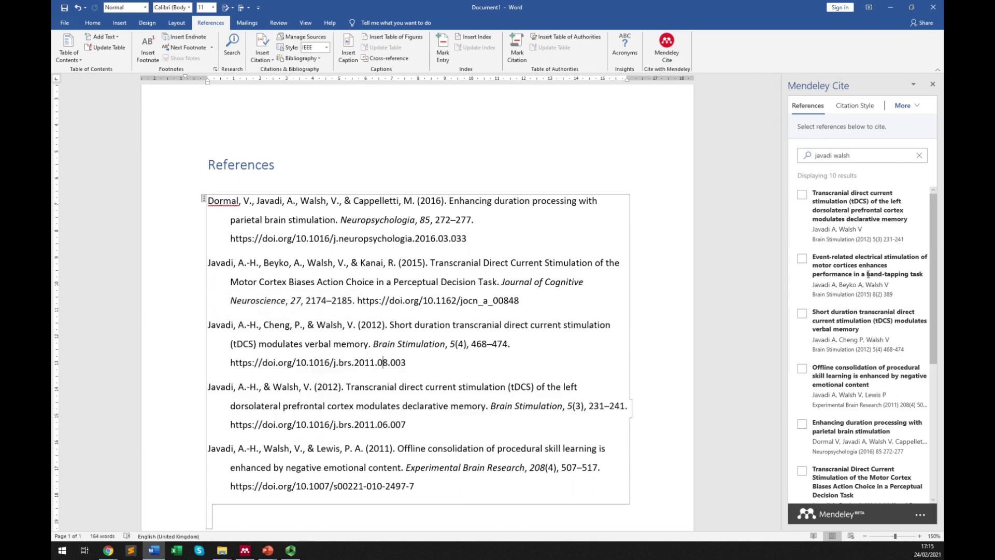
Step: Narrow the Mendeley Cite reference search by adding the year 2012 after the two author surnames
scroll(869, 273, "down", 6)
scroll(868, 274, "down", 1)
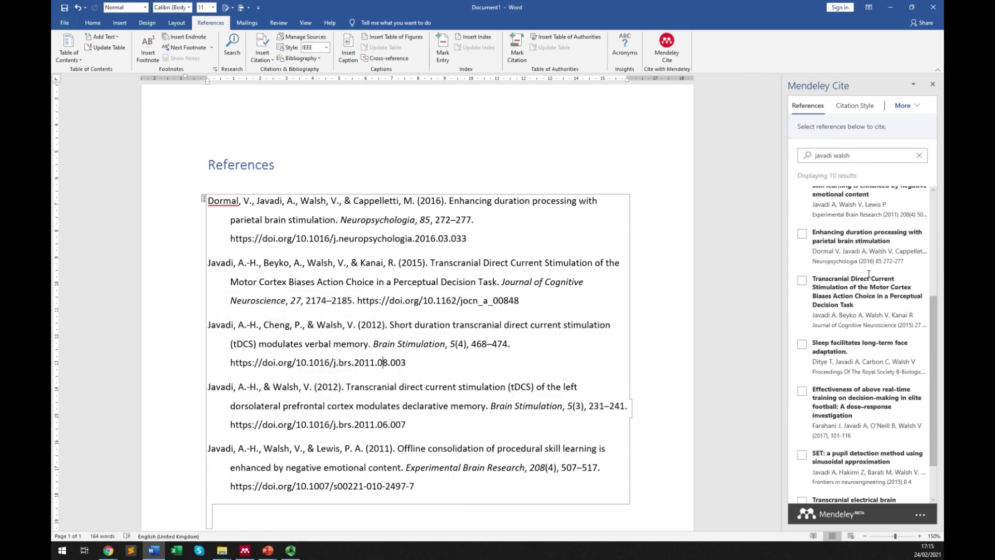
scroll(868, 273, "up", 7)
left_click(863, 153)
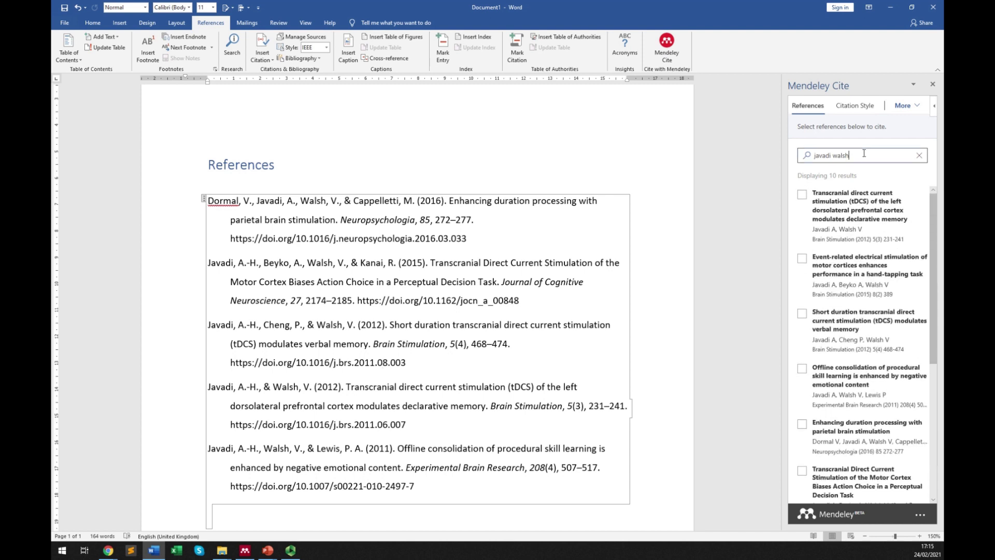
type("2012")
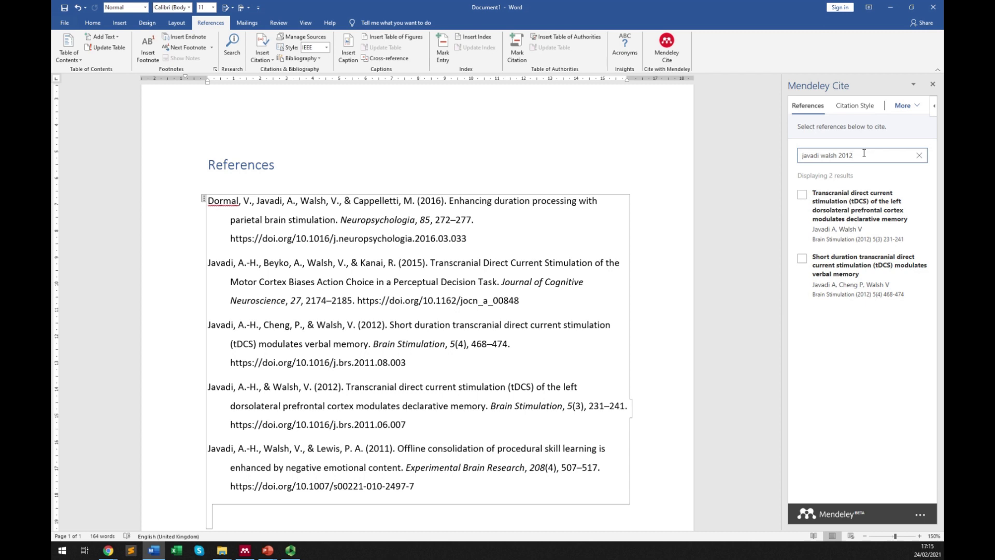
Step: Remove the 2012 paper on tDCS of the left dorsolateral prefrontal cortex from the first sentence's grouped citation and save the change
scroll(507, 384, "up", 3)
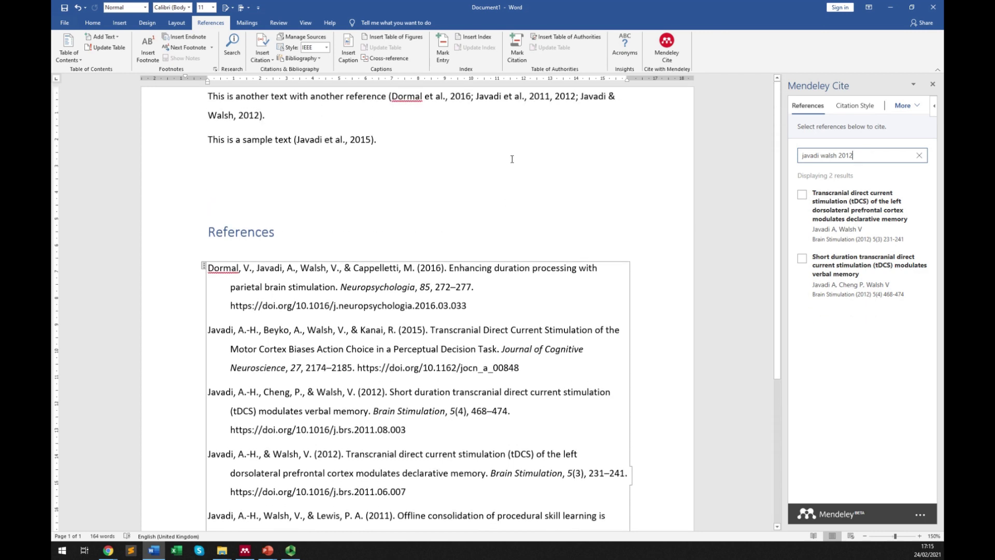
left_click(487, 154)
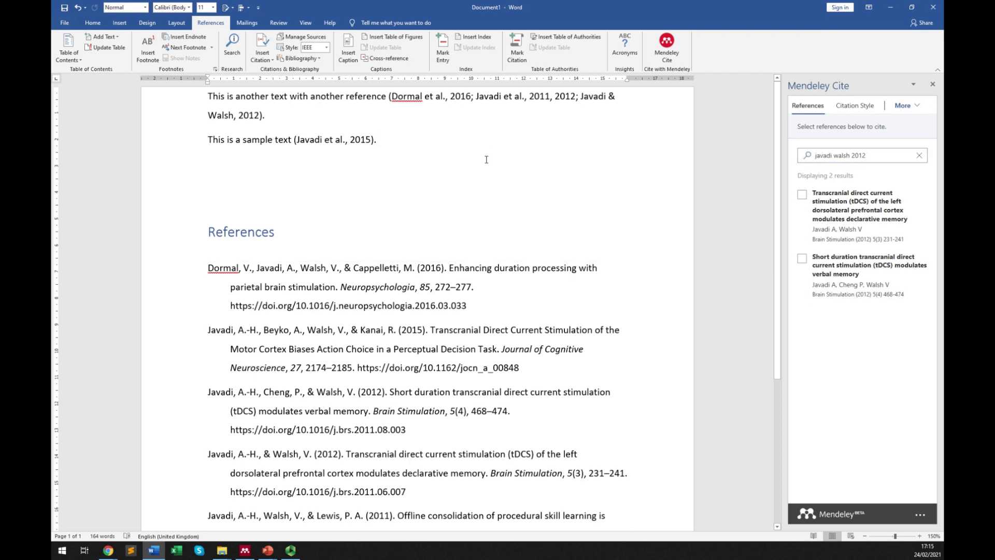
left_click(492, 97)
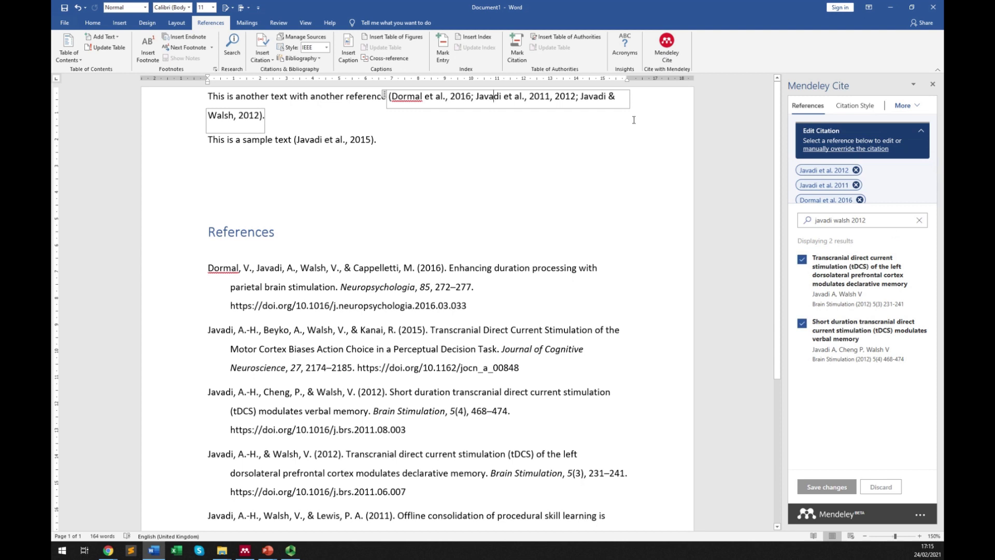
left_click(921, 132)
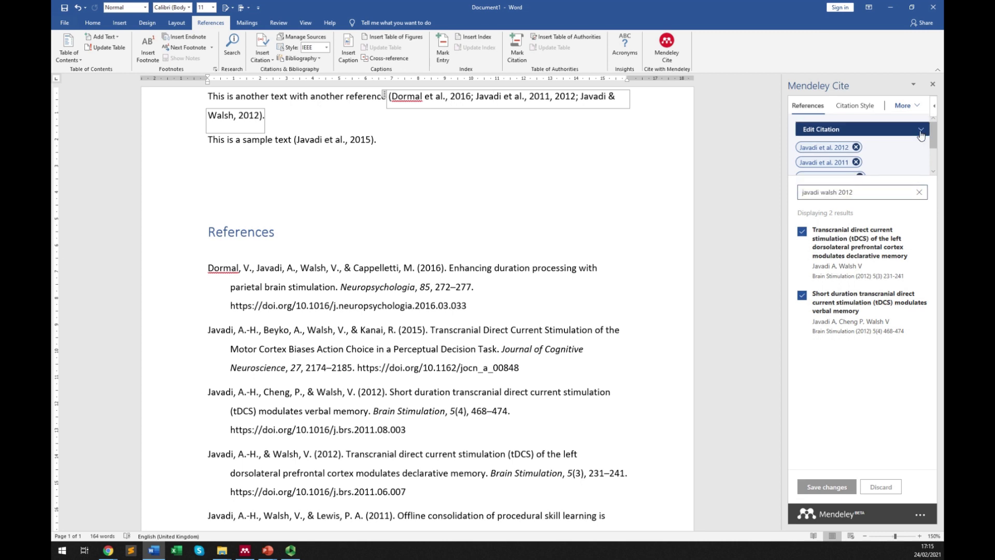
left_click(922, 132)
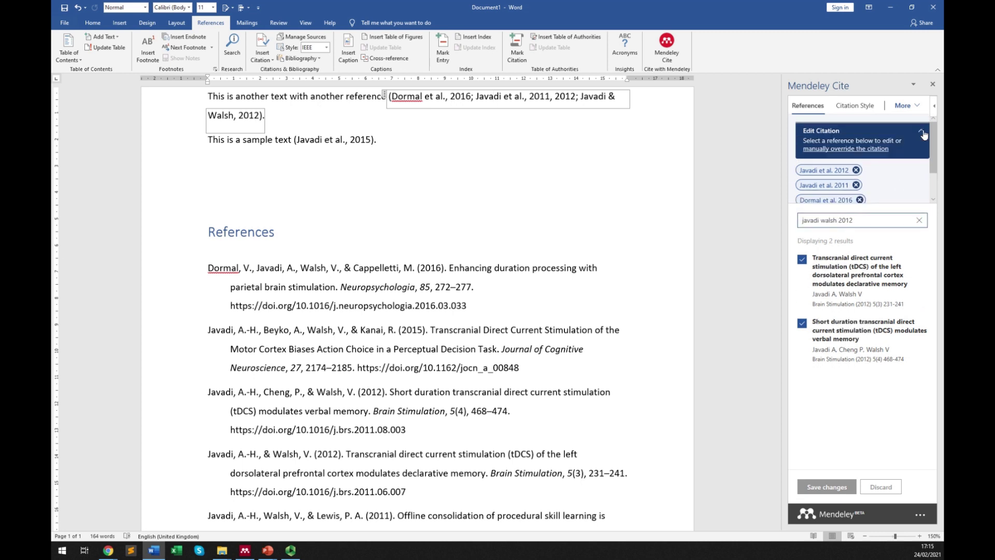
left_click_drag(937, 145, 938, 161)
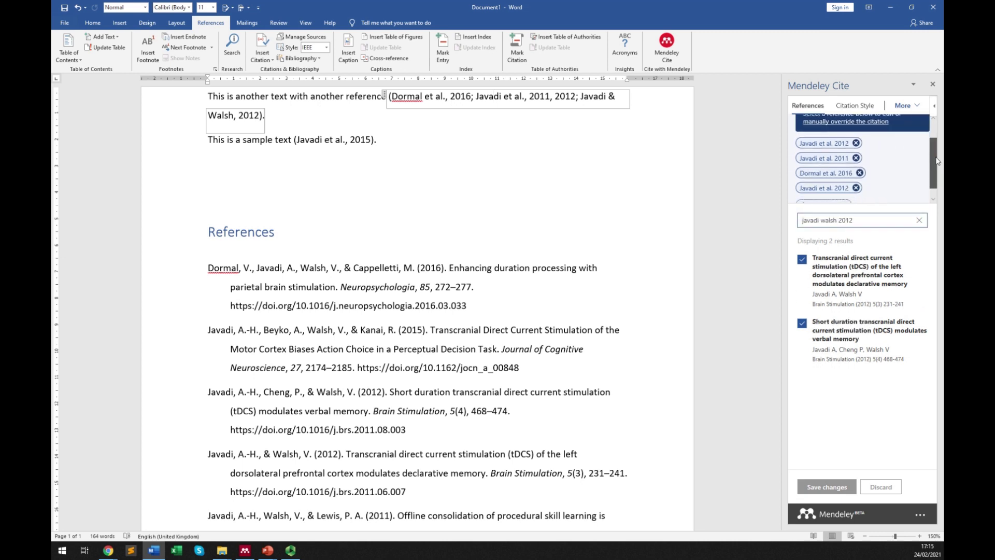
left_click(856, 186)
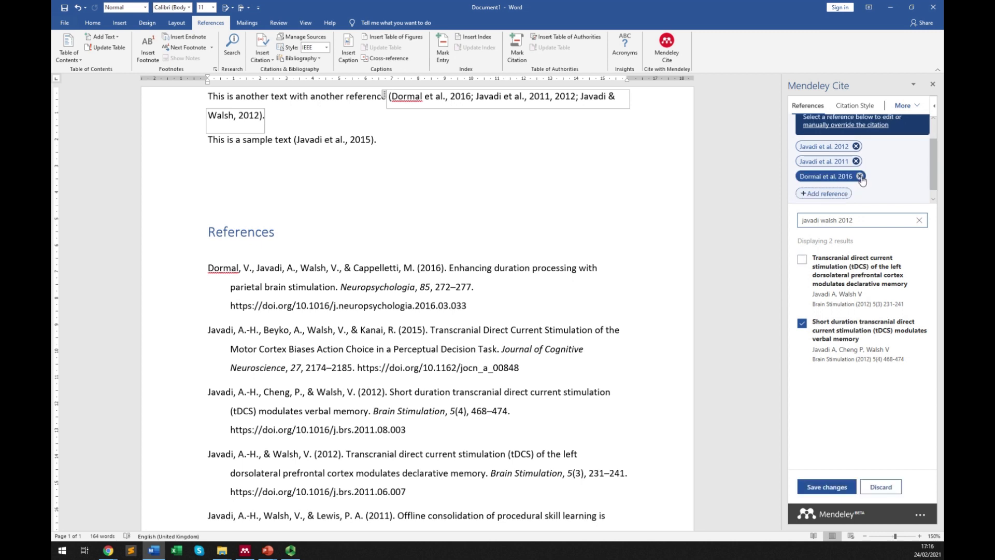
left_click(827, 487)
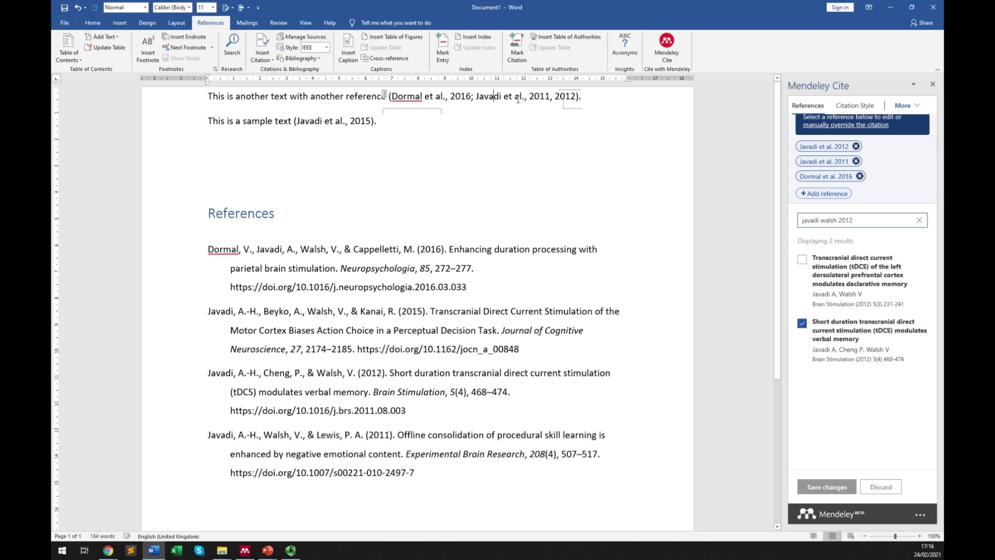
Step: Examine the updated bibliography, highlighting the page range, journal name, and authors and title in the 2016 entry
left_click(393, 311)
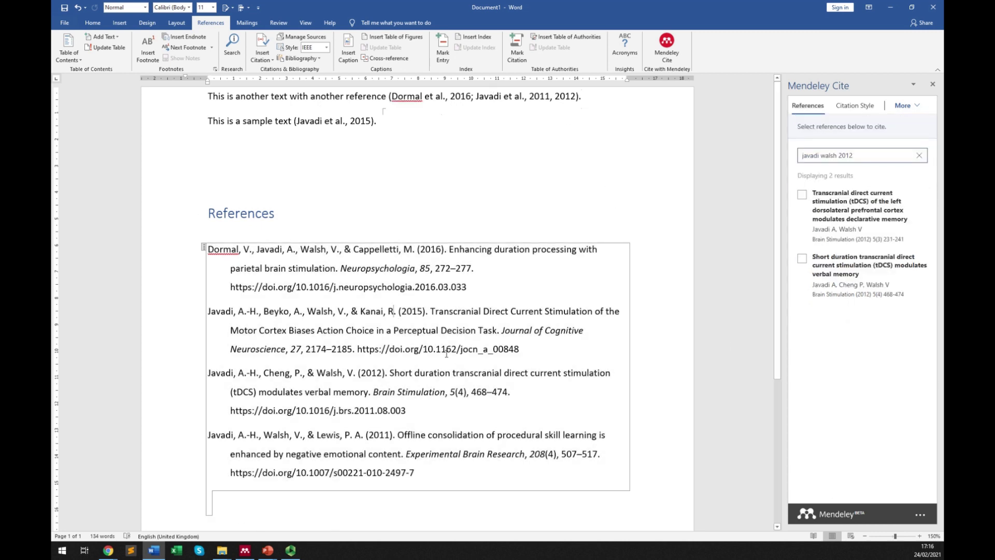
left_click(405, 127)
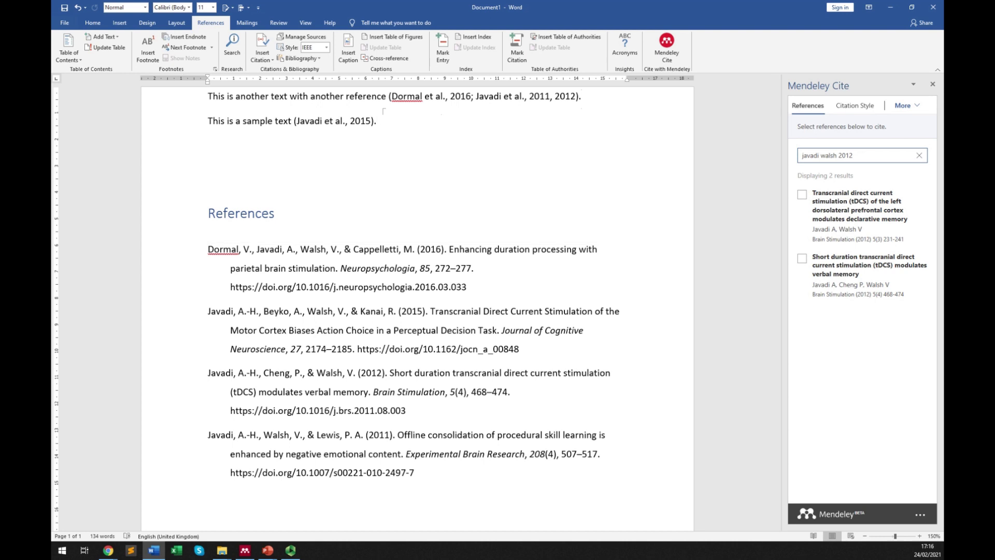
left_click(487, 269)
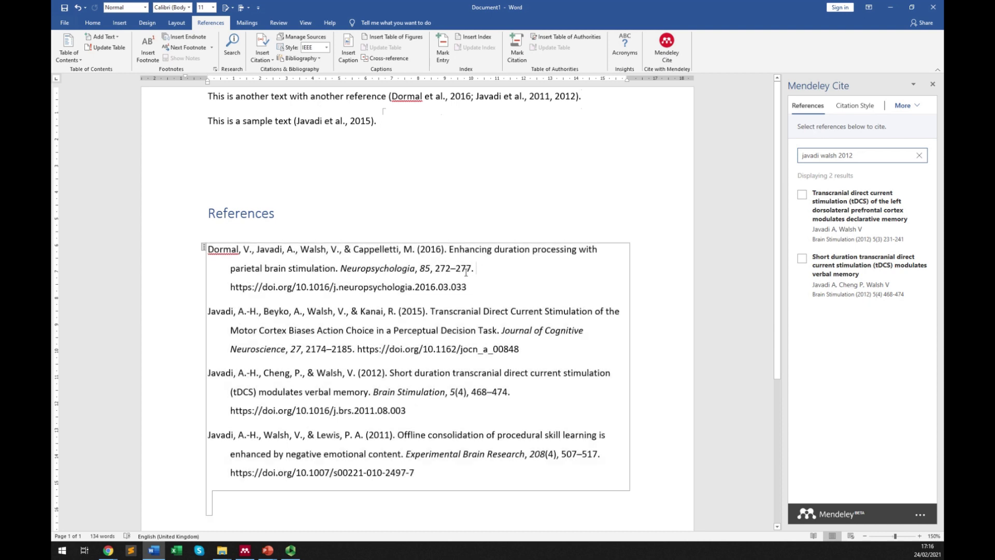
left_click_drag(472, 268, 433, 272)
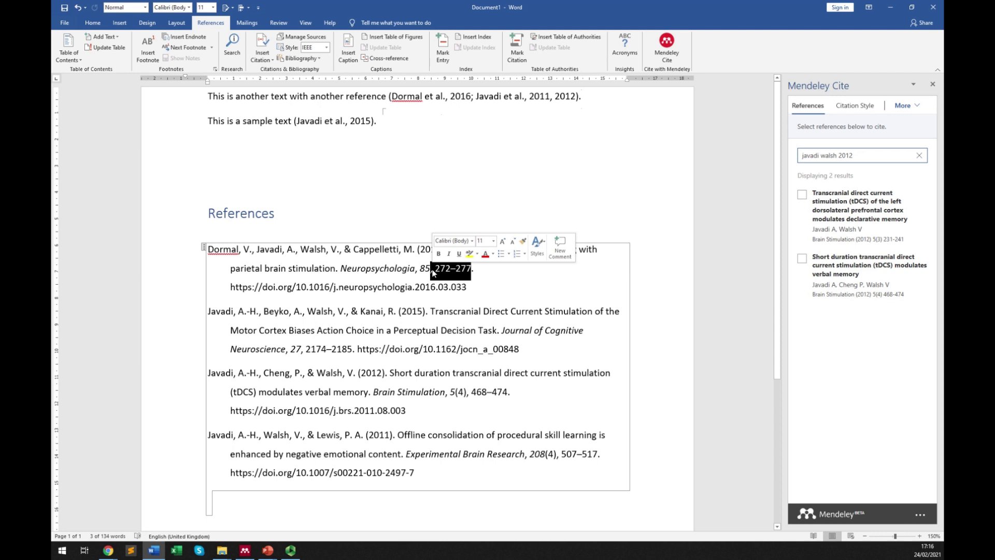
left_click(433, 272)
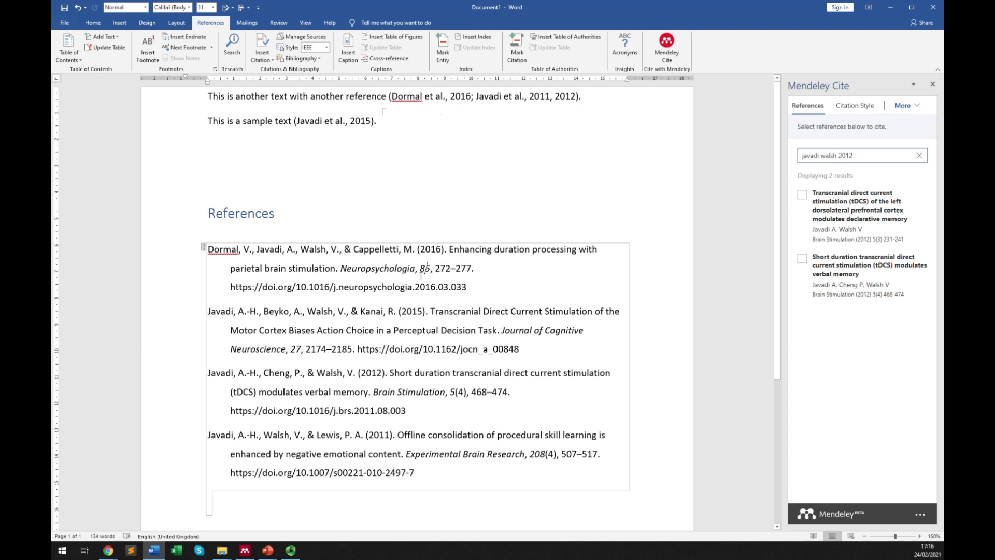
double_click(371, 271)
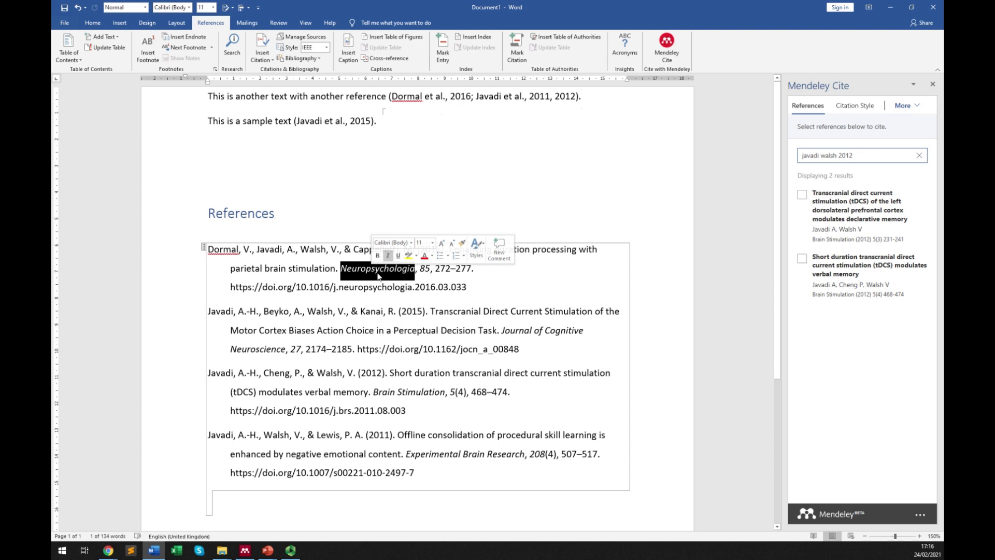
left_click_drag(320, 269, 258, 250)
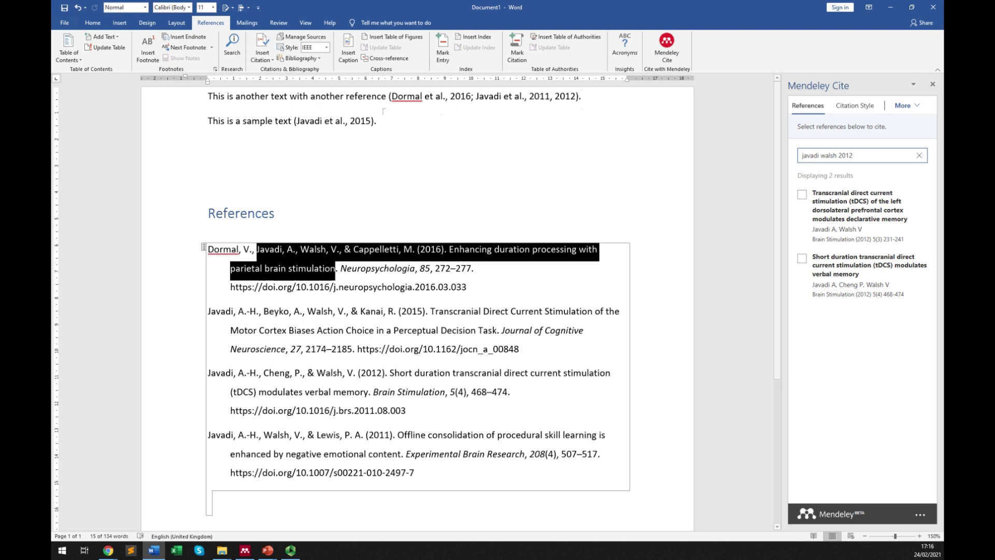
Step: Switch to Mendeley Desktop and start adding a new library entry manually
key("alt+Tab")
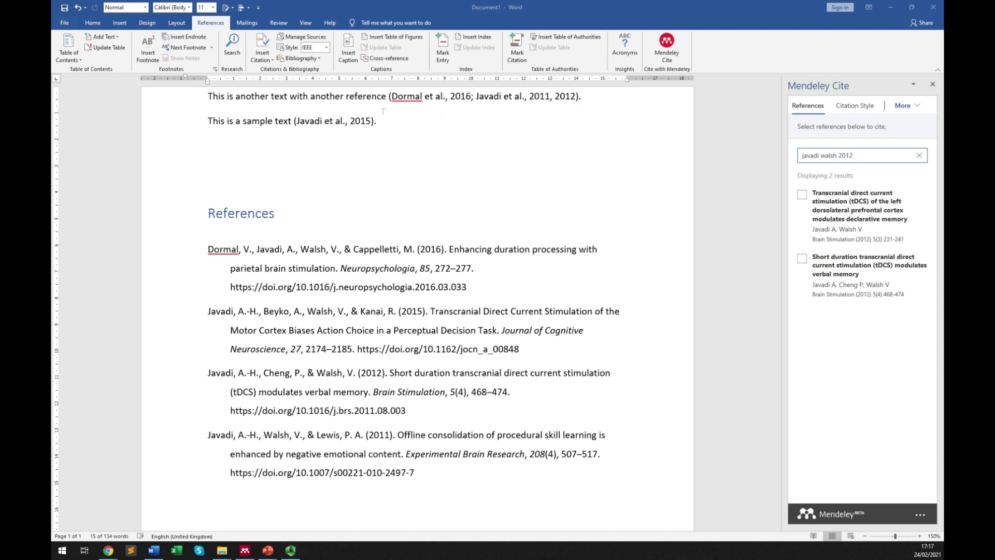
key("alt+Tab")
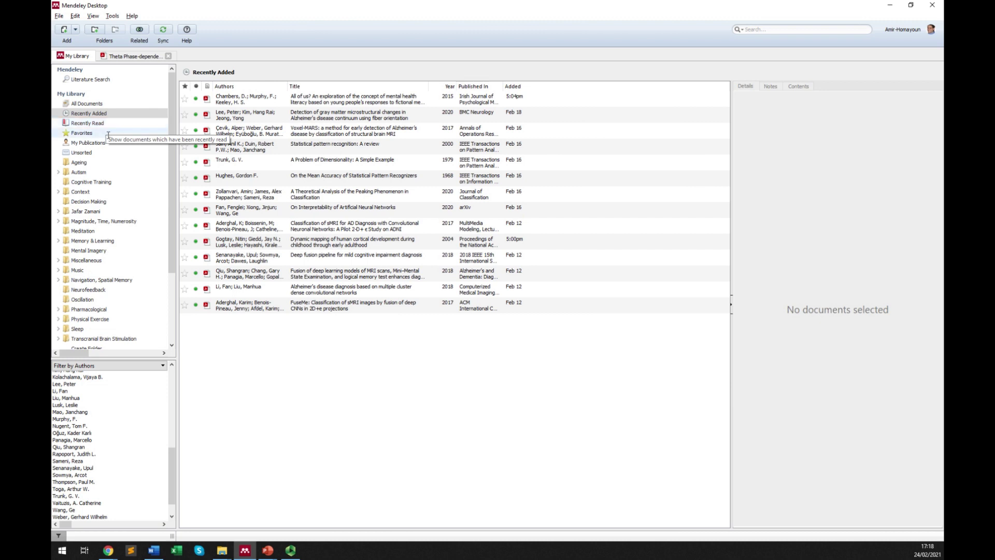
left_click(75, 30)
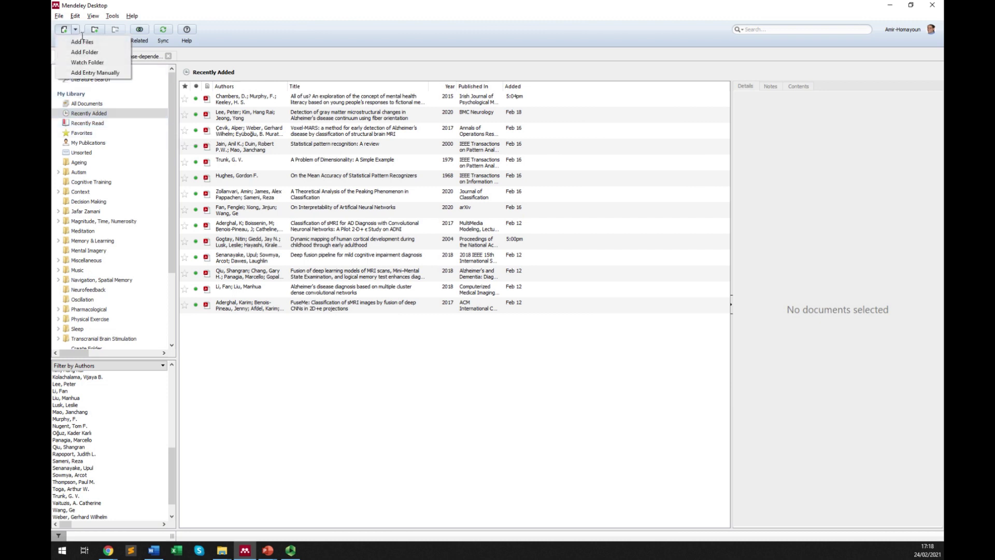
left_click(106, 75)
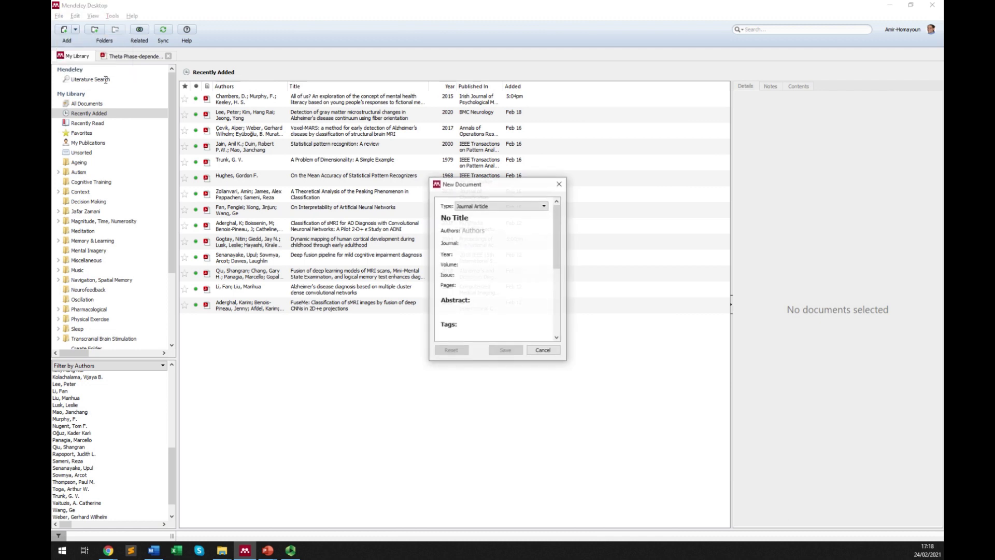
Step: Choose Journal Article as the new entry's type and go through its title, authors and journal fields
left_click(514, 207)
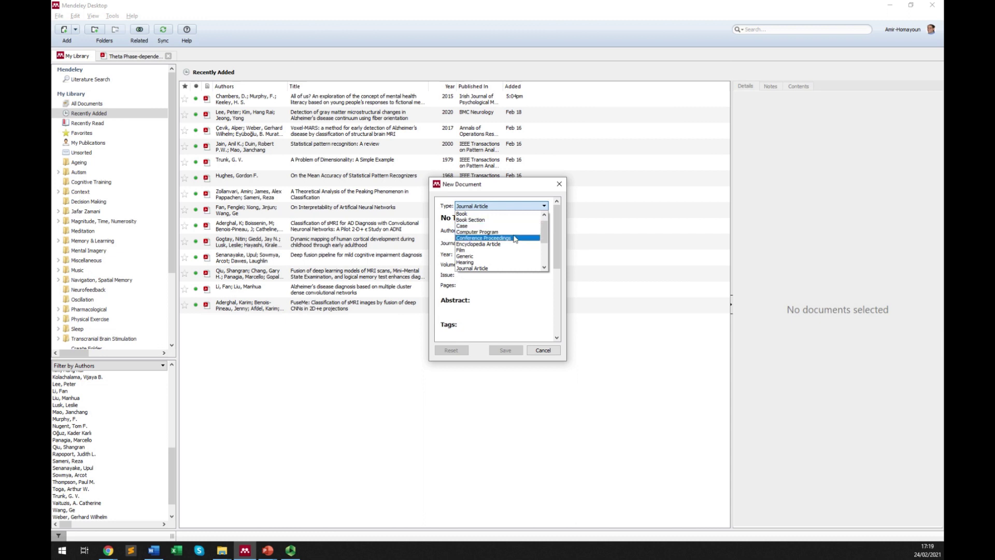
left_click(487, 268)
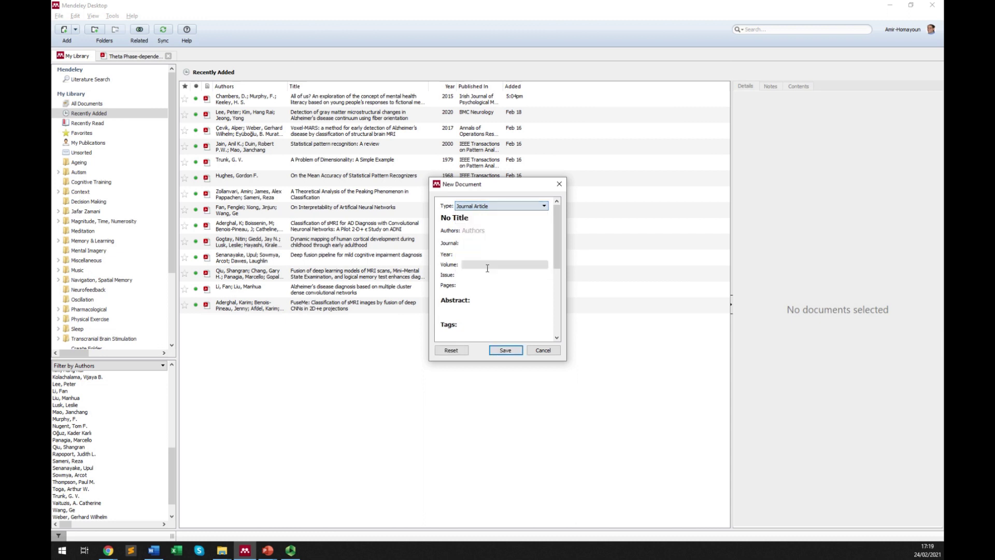
left_click(480, 218)
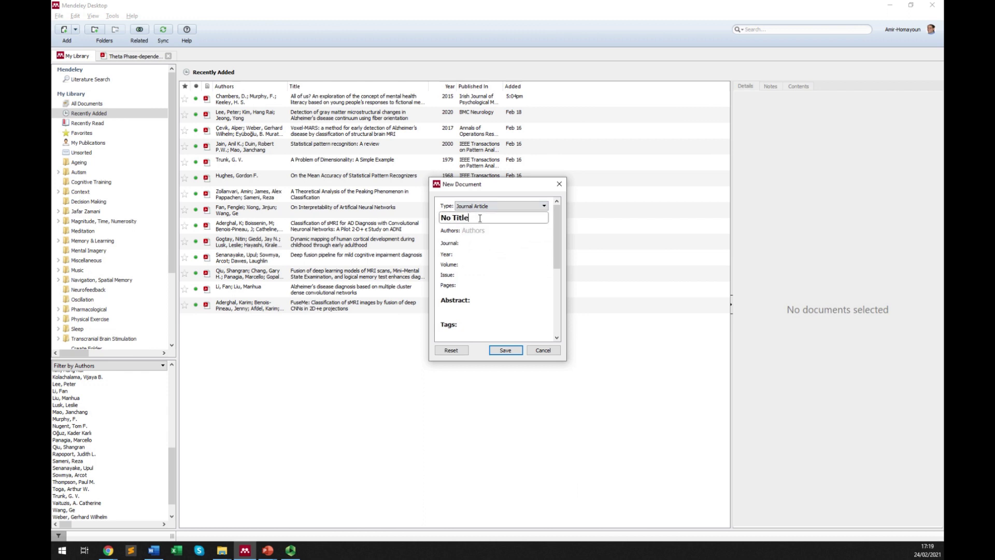
left_click(478, 230)
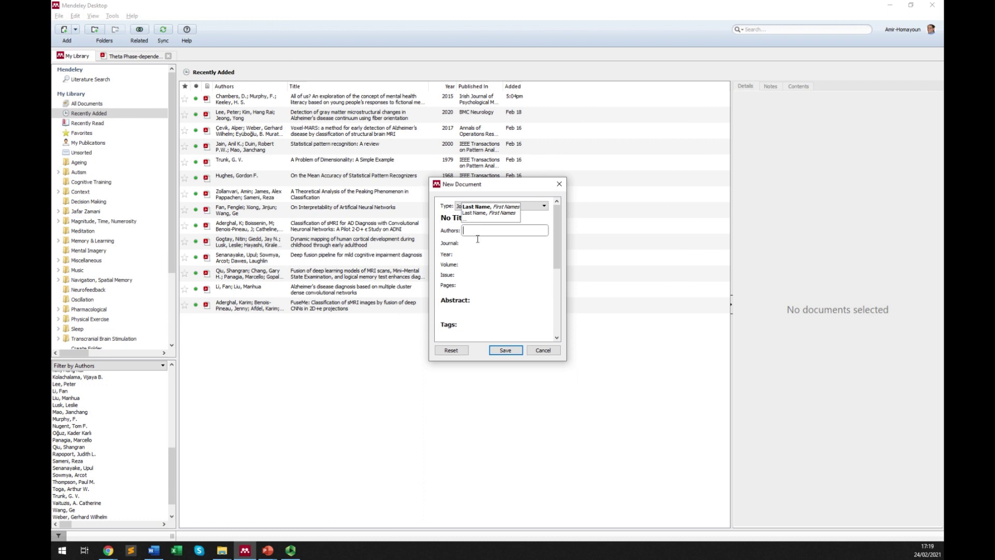
left_click(471, 244)
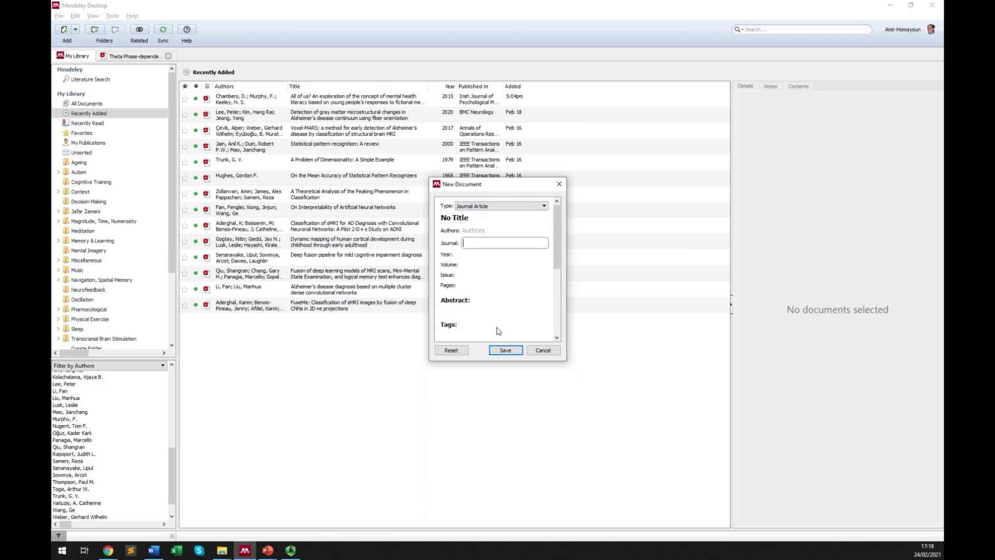
key("alt+Tab")
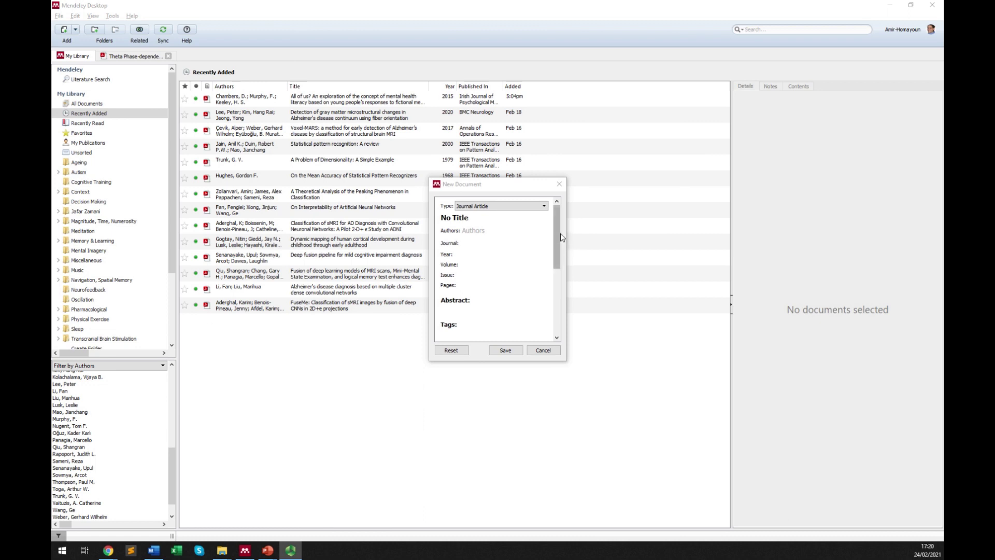
Step: Enter the DOI 10.3390/brainsci11020263 for the new entry and look up its details
left_click_drag(558, 228, 559, 292)
left_click(466, 271)
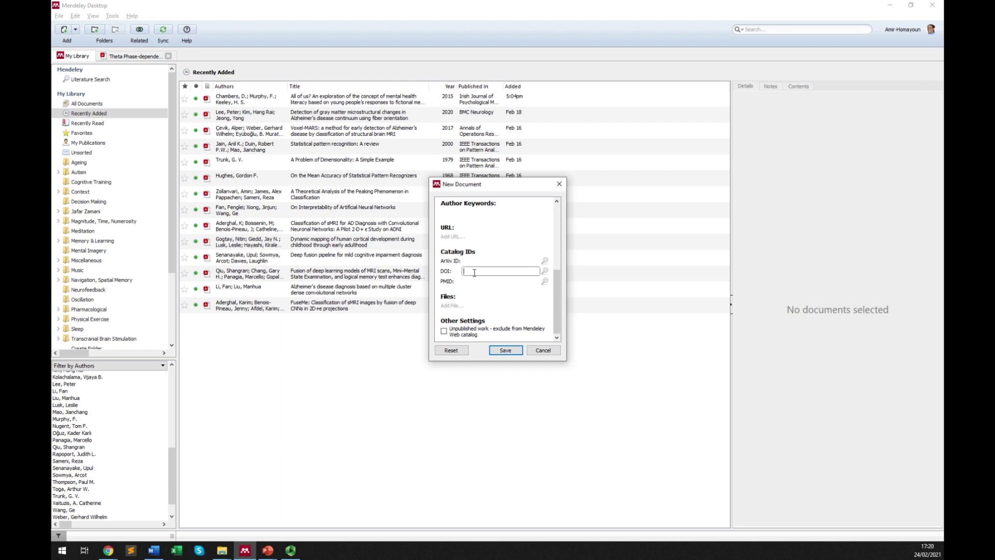
type("10.3390/brainsci11020263")
mouse_move(557, 285)
left_mouse_down()
mouse_move(569, 213)
mouse_move(563, 290)
left_mouse_up()
left_click(545, 271)
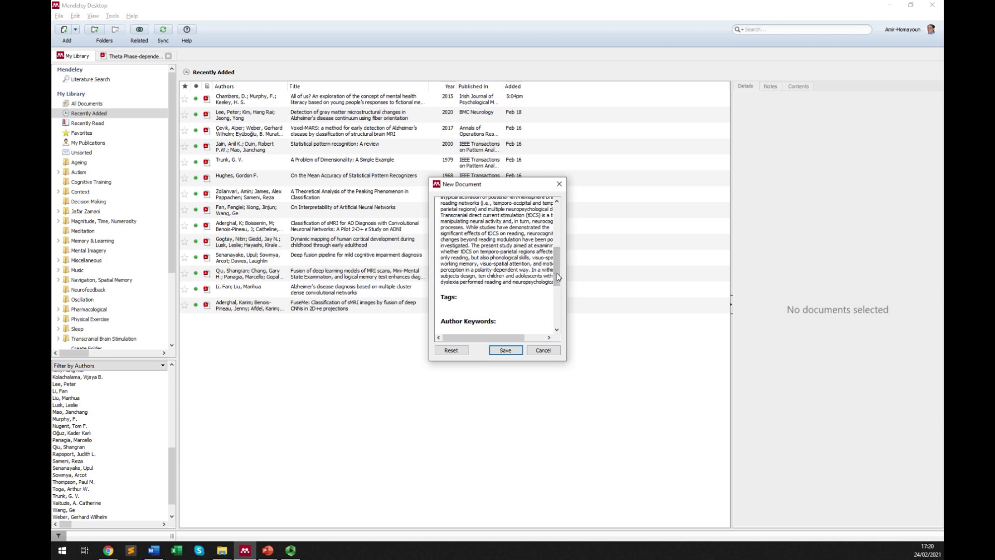
Step: Review the authors, URL and catalog IDs retrieved for the new entry, and cancel without saving it
left_click_drag(556, 273, 564, 236)
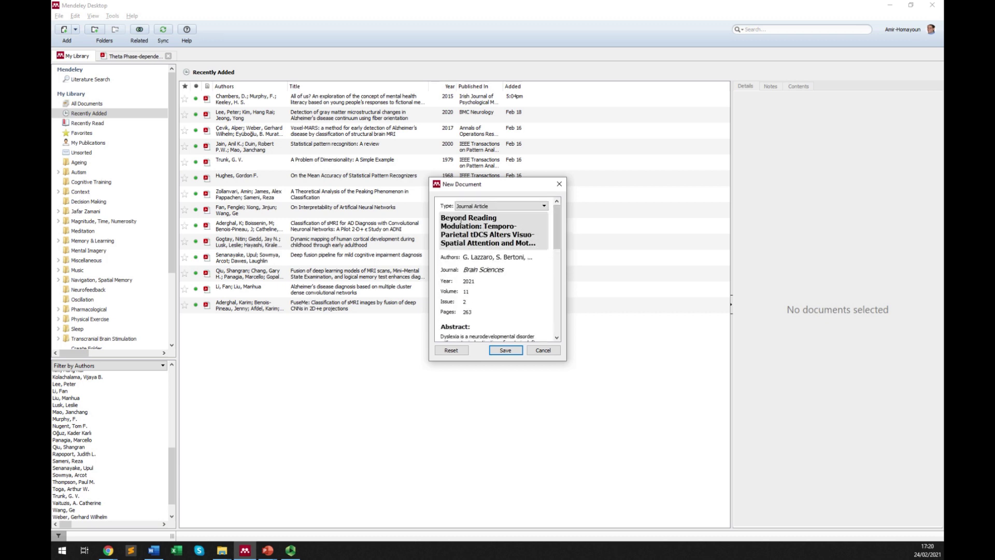
left_click(483, 257)
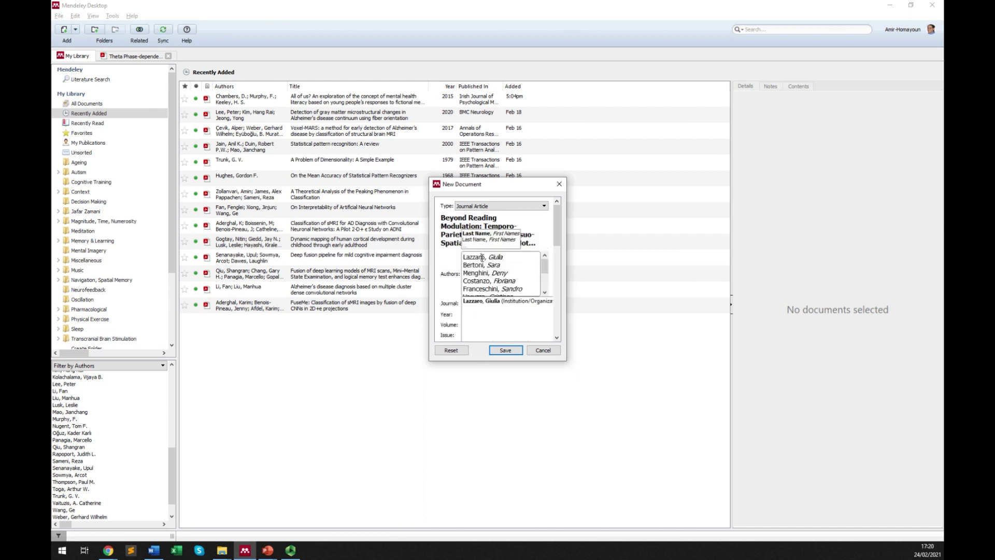
left_click(454, 289)
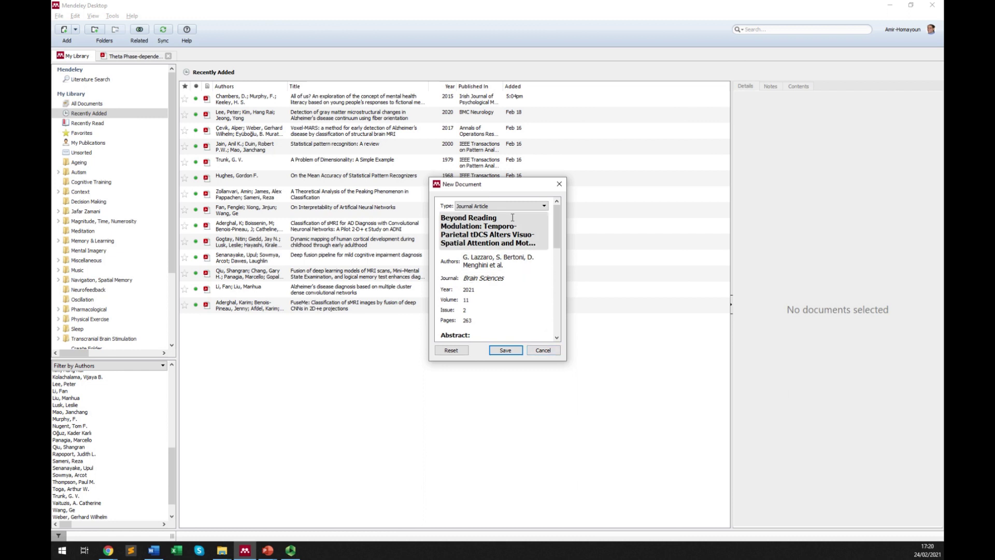
scroll(500, 257, "down", 6)
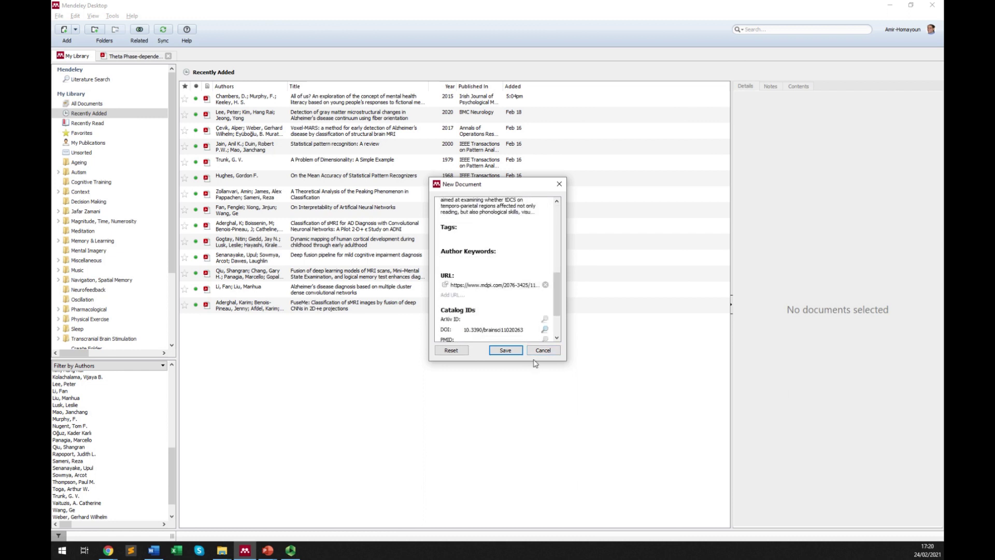
scroll(548, 279, "down", 3)
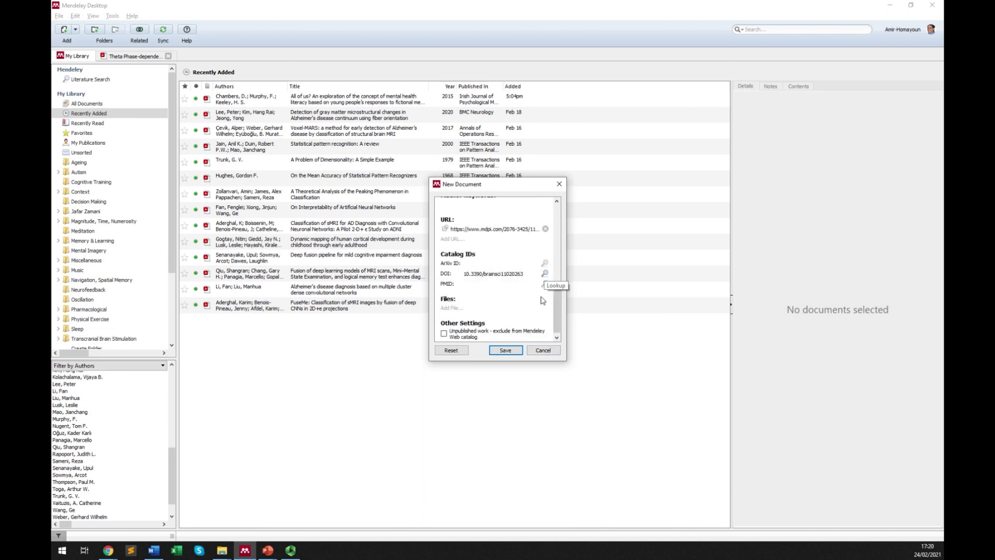
left_click(538, 350)
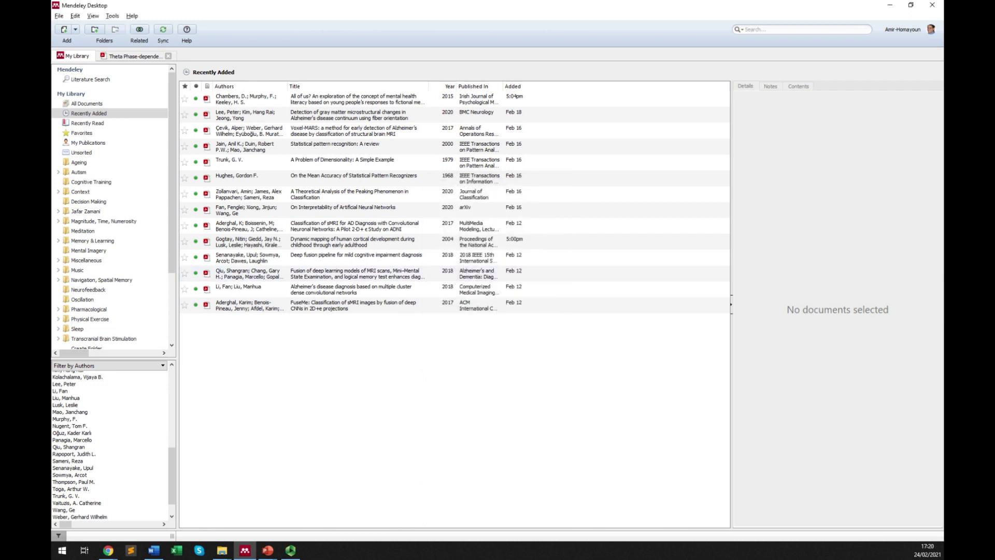
Step: Switch to Google Scholar in the browser and search for "cathodal stimulation tdcs"
left_click(108, 550)
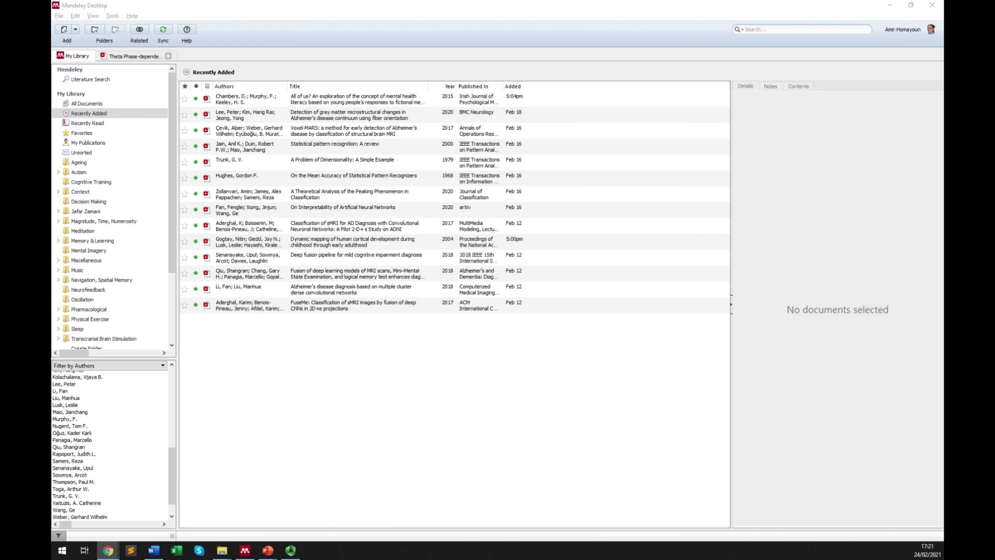
key("alt+Tab")
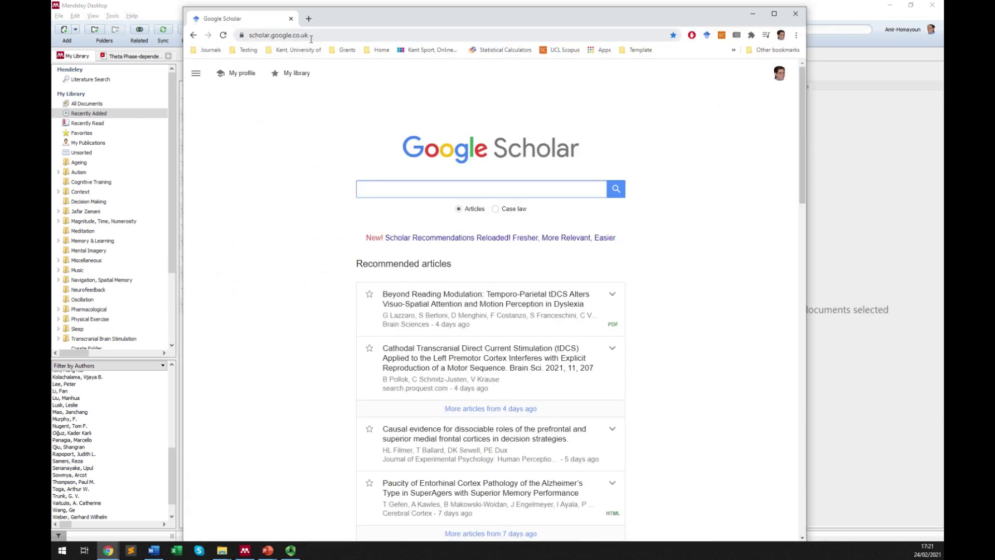
left_click(417, 191)
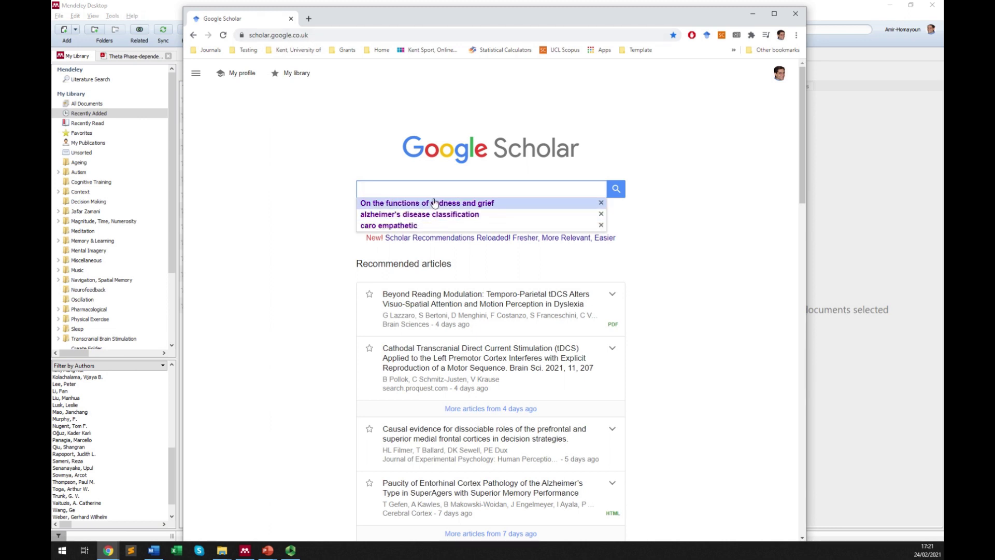
left_click(317, 195)
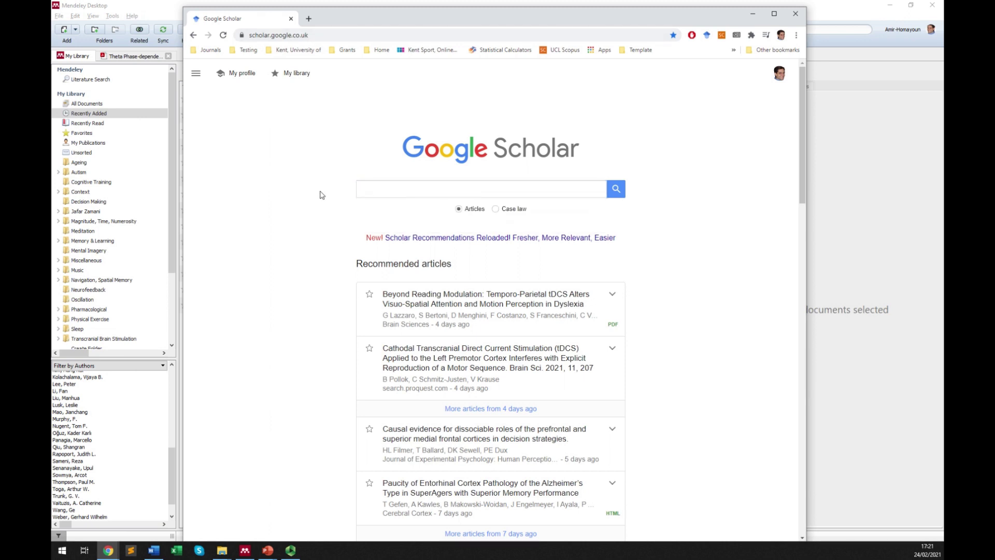
left_click(396, 185)
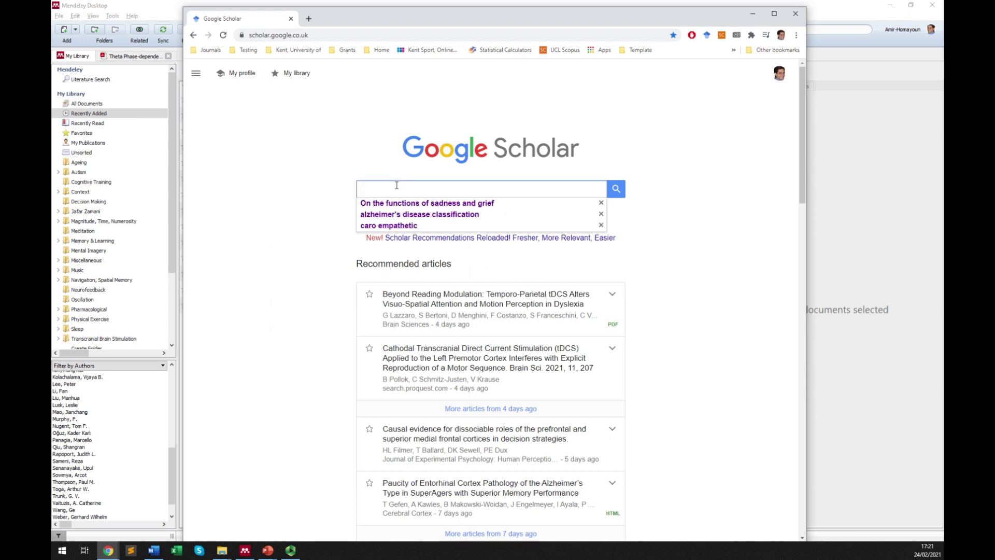
type("cathod")
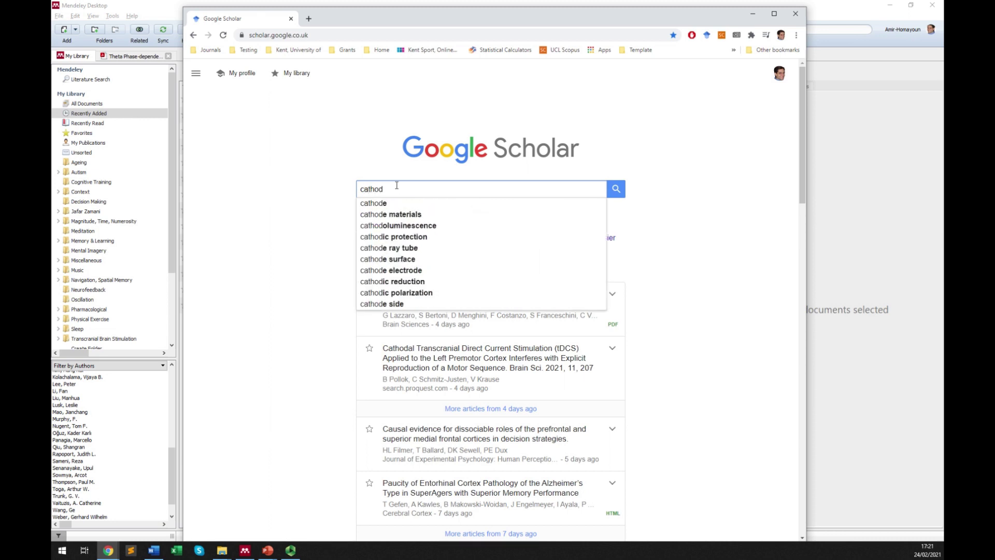
type("al stimulation")
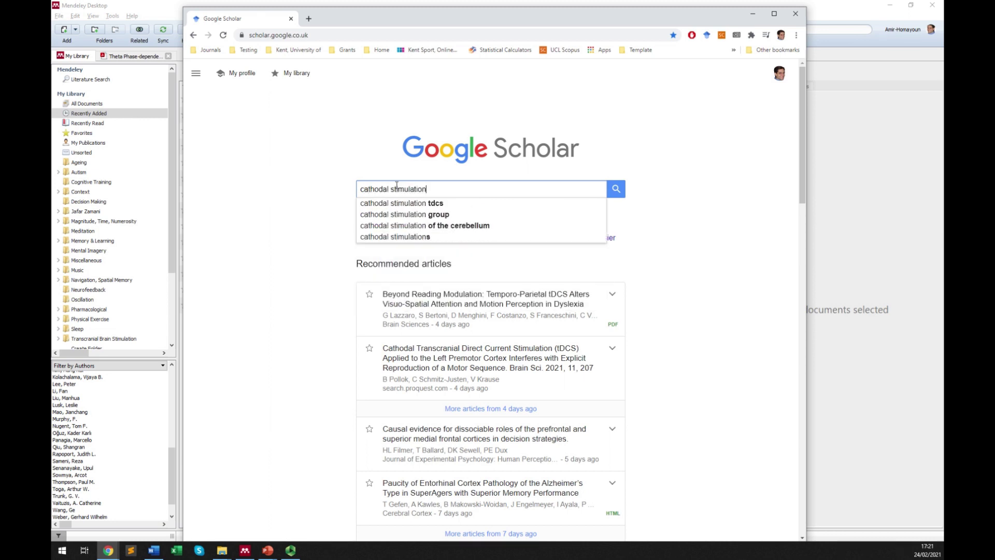
type(" tdcs")
key("Return")
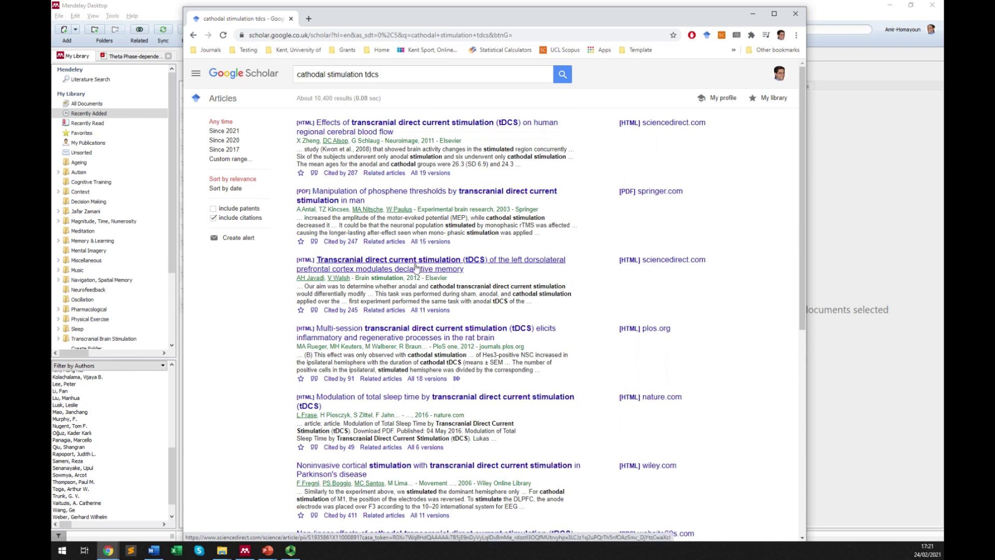
Step: Open the 2012 article on tDCS of the left dorsolateral prefrontal cortex, locate "doi" on the page and copy 10.1016/j.brs.2011.06.007
left_click(382, 270)
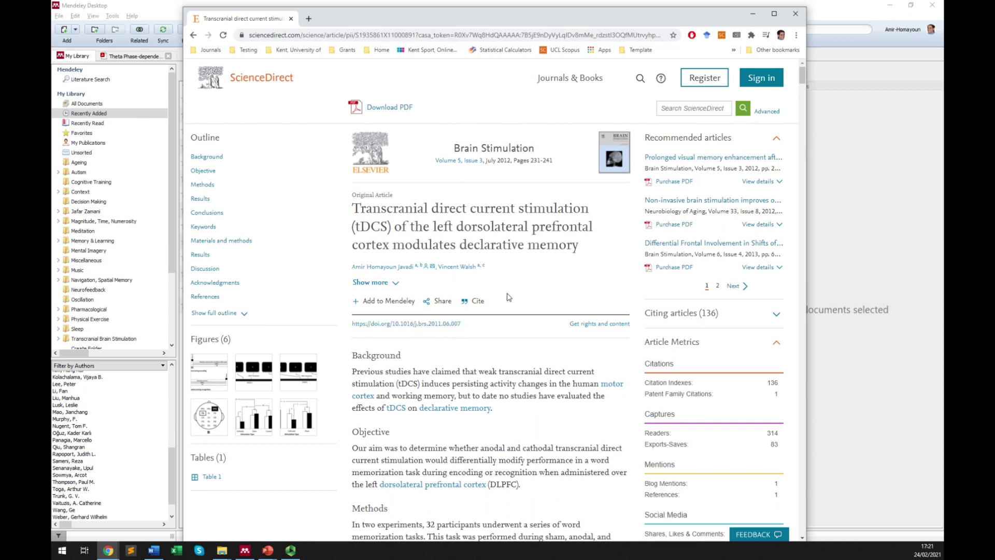
key("ctrl+f")
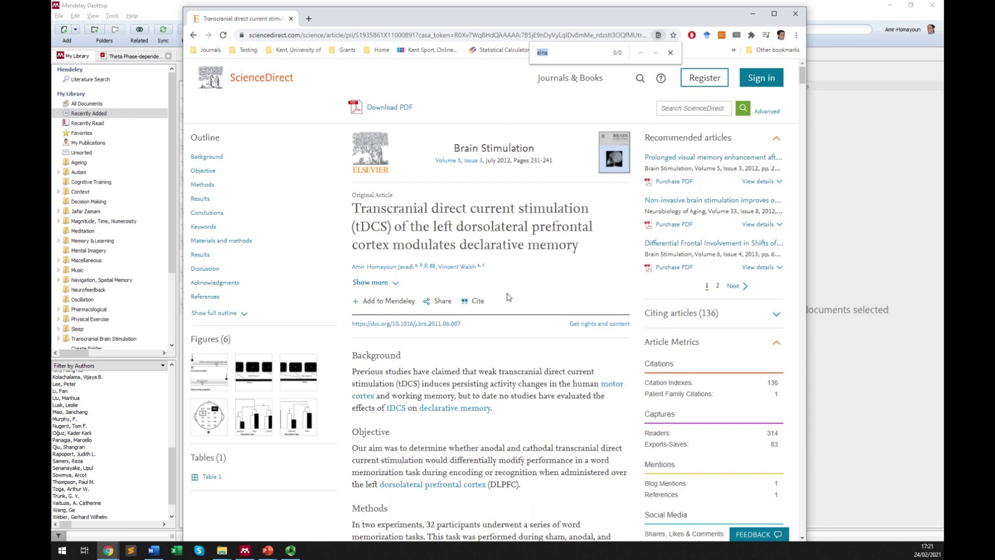
type("doi")
left_click_drag(460, 324, 392, 324)
key("ctrl+c")
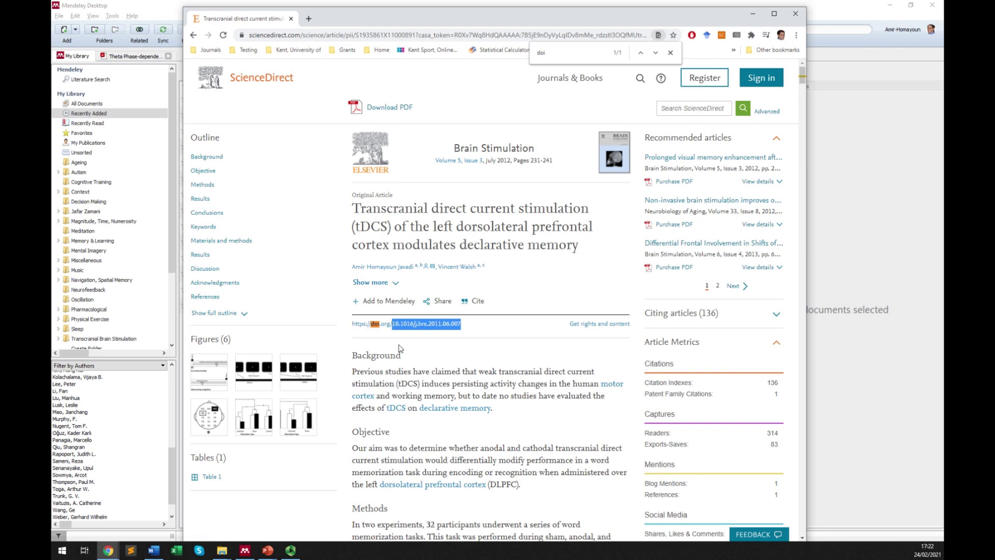
Step: Enlarge the article page to examine the selected DOI and its copy options, and restore the page zoom to 100%
key("ctrl+plus")
key("ctrl+plus")
key("ctrl+plus")
key("ctrl+plus")
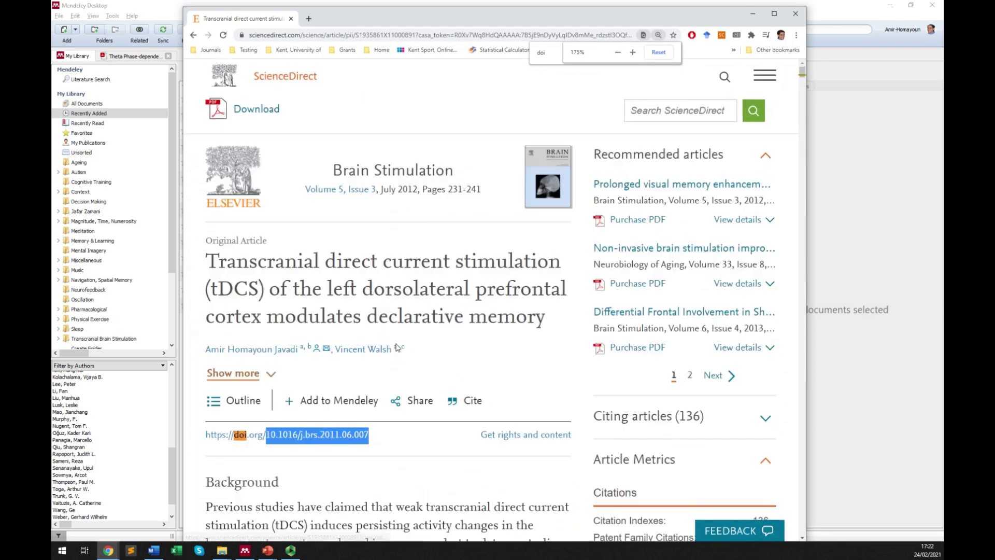
scroll(262, 521, "down", 1)
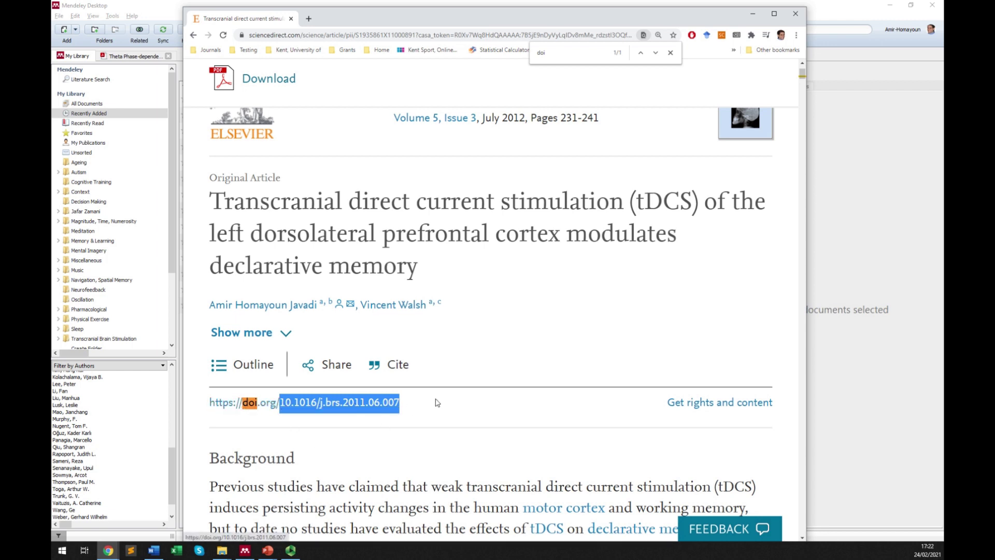
right_click(392, 403)
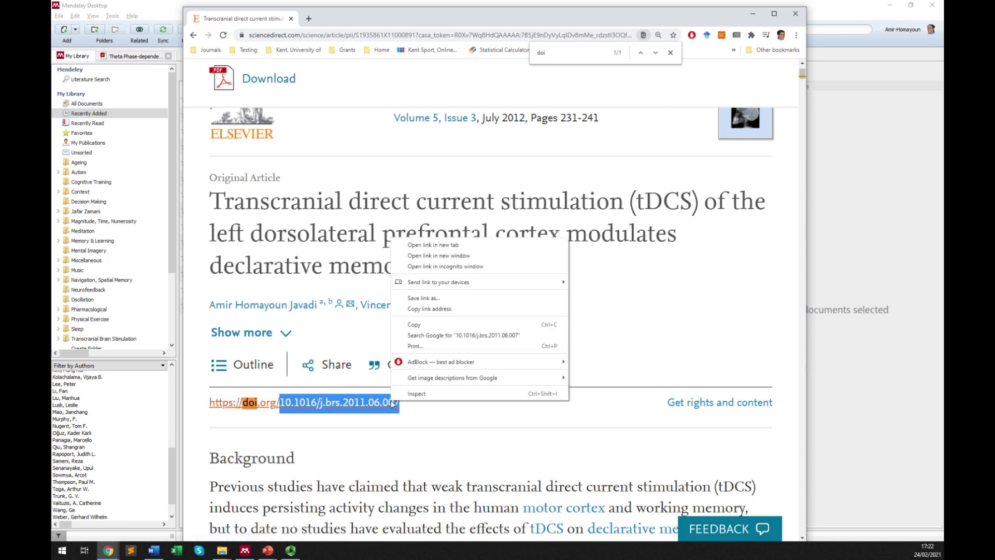
left_click(430, 429)
key("ctrl+0")
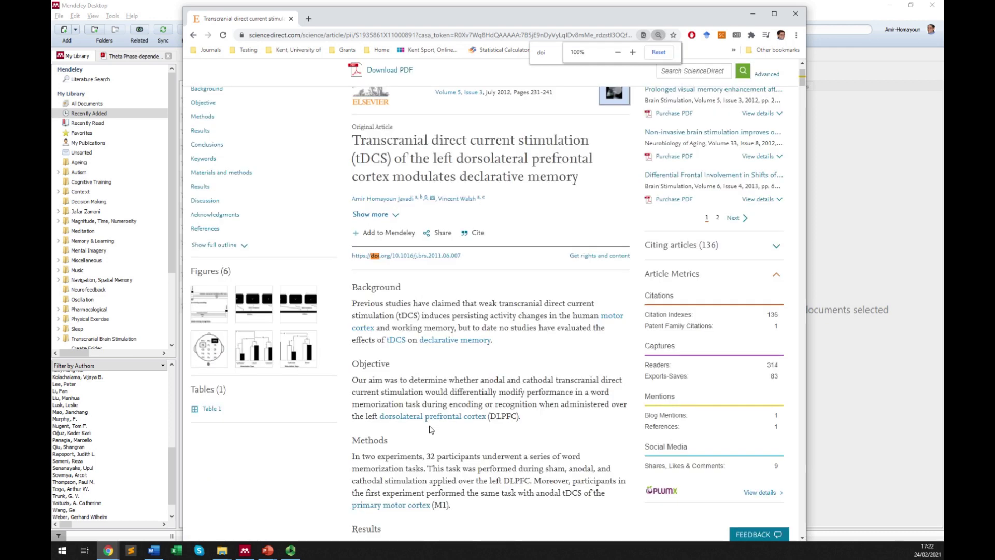
Step: In Mendeley Desktop, look up DOI 10.1016/j.brs.2011.06.007 in a new manual entry, and cancel the entry after reviewing the retrieved details
key("alt+Tab")
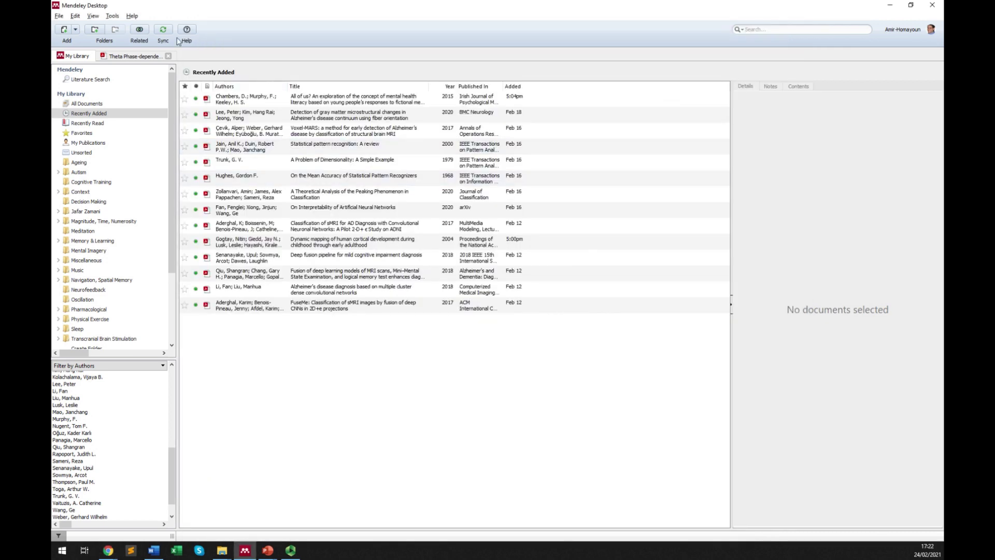
left_click(75, 30)
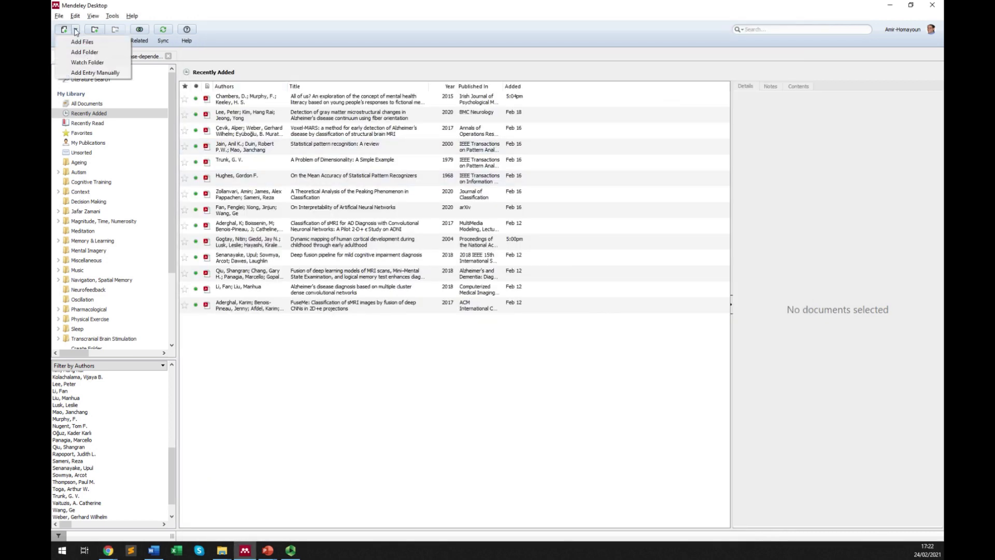
left_click(95, 73)
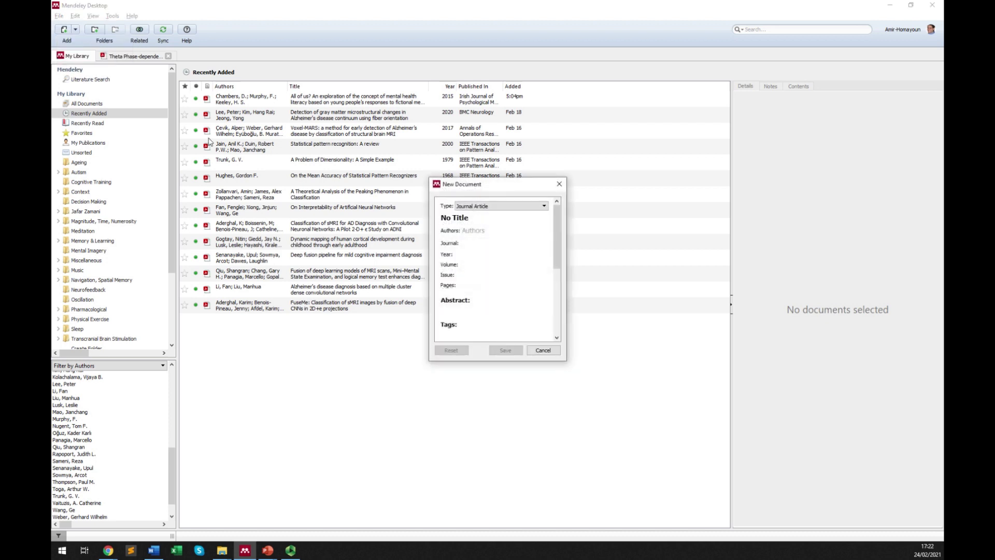
scroll(531, 260, "down", 10)
left_click(492, 271)
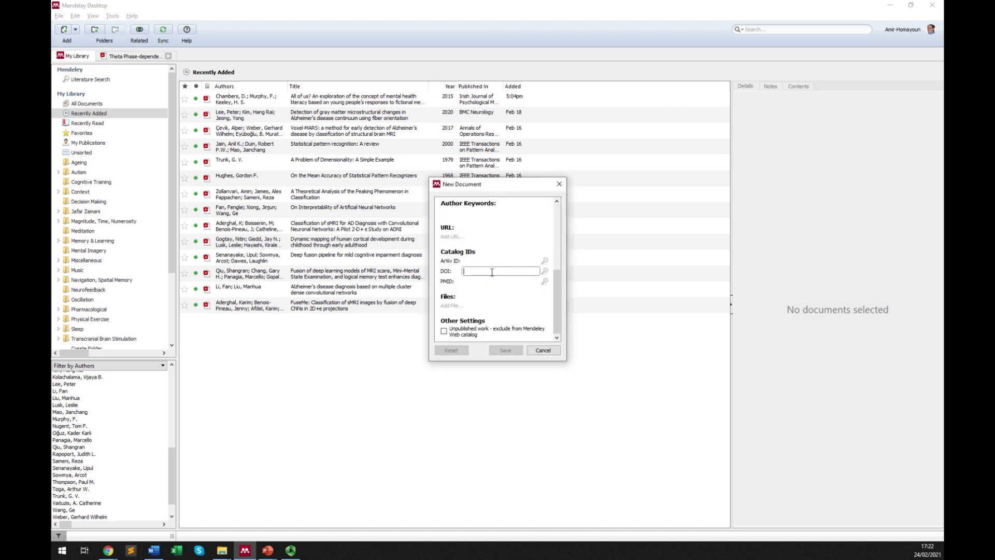
key("ctrl+v")
left_click(544, 271)
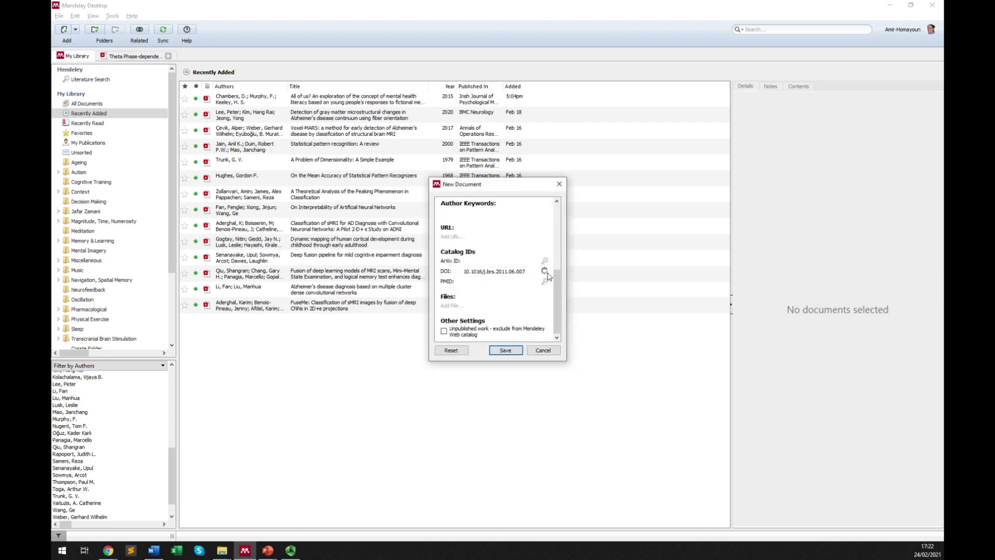
left_click_drag(555, 271, 554, 217)
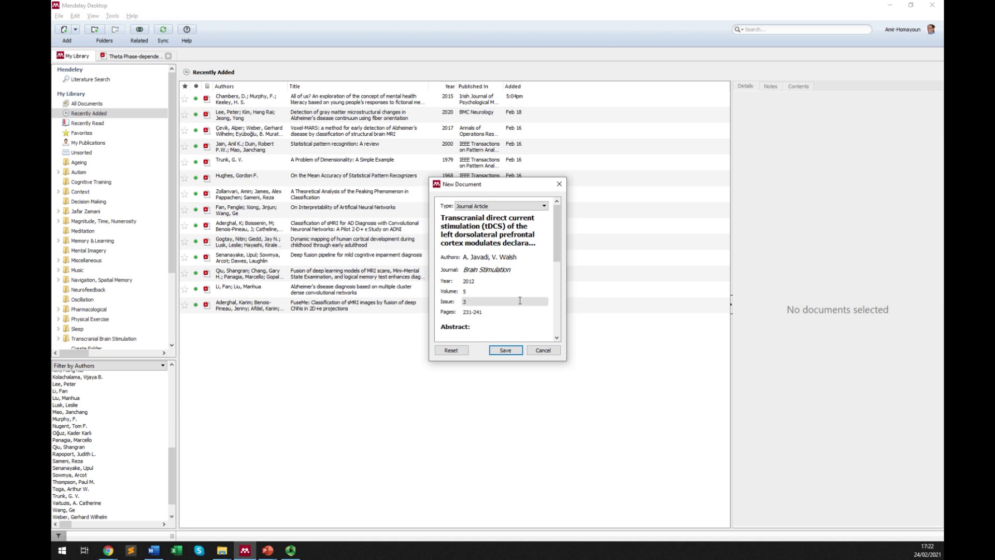
left_click(542, 350)
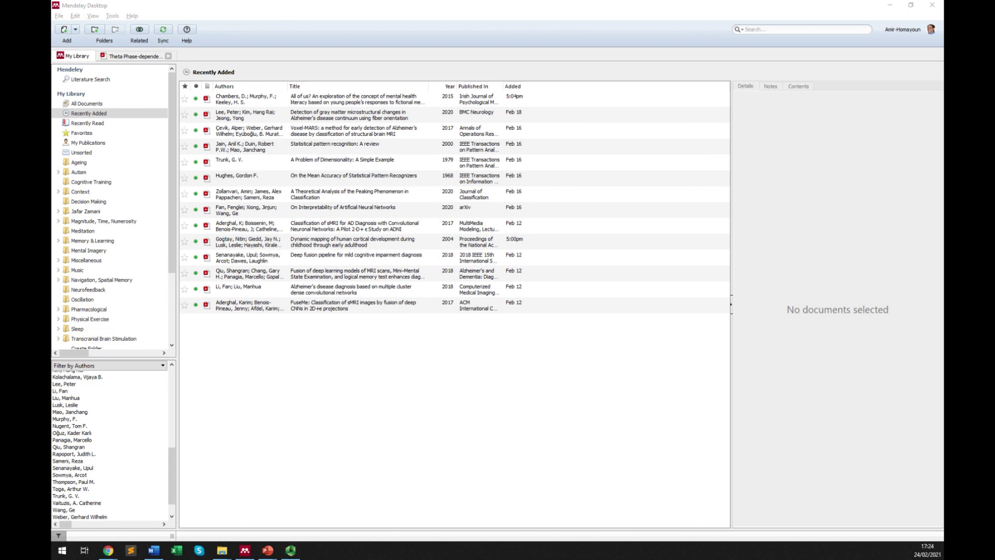
Step: Switch to Word and add a line below the sample text: the author's surname followed by "et al (2015) did a research on brain stimulation."
key("alt+Tab")
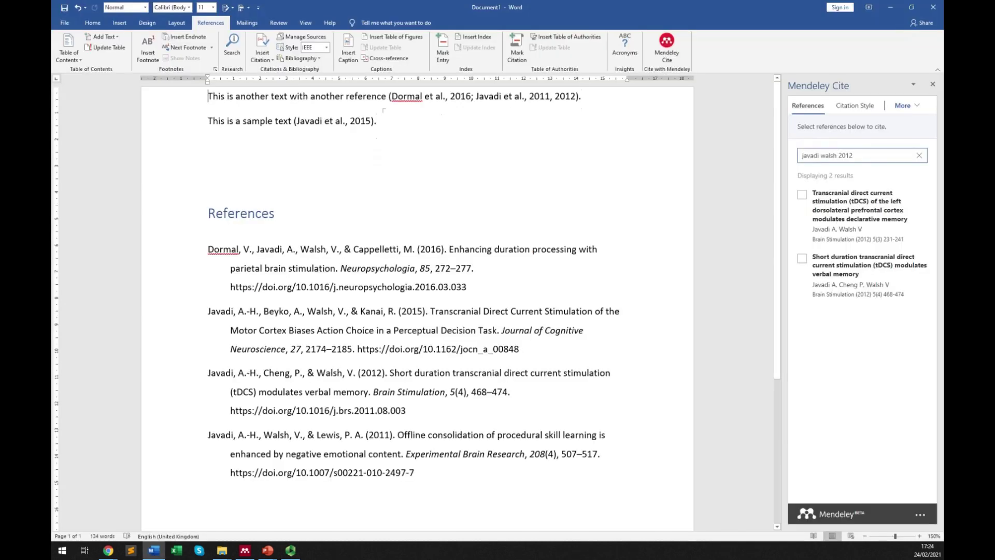
key("Down")
key("Up")
type("Javadi et al")
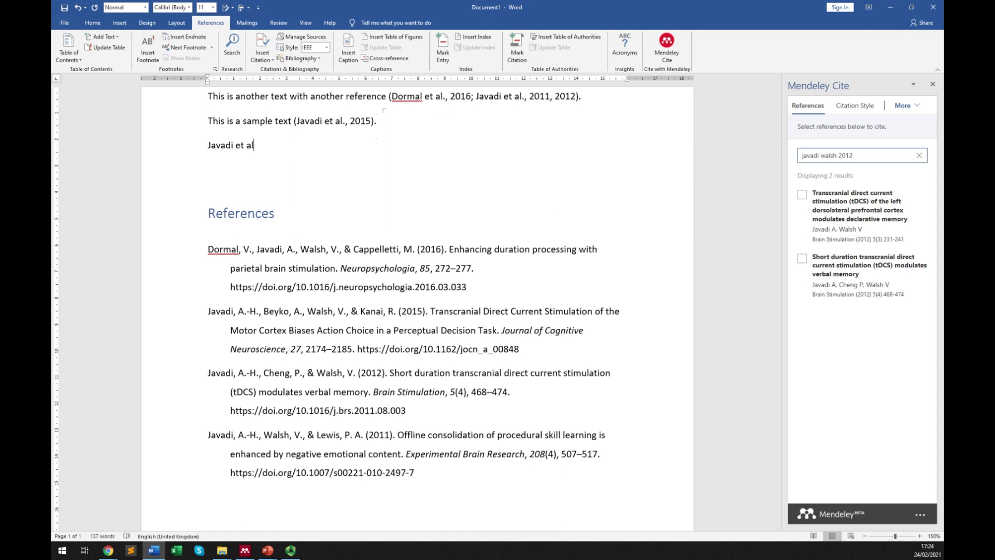
type(" (201")
type("5")
type(") ")
type("did a research c")
type("n b")
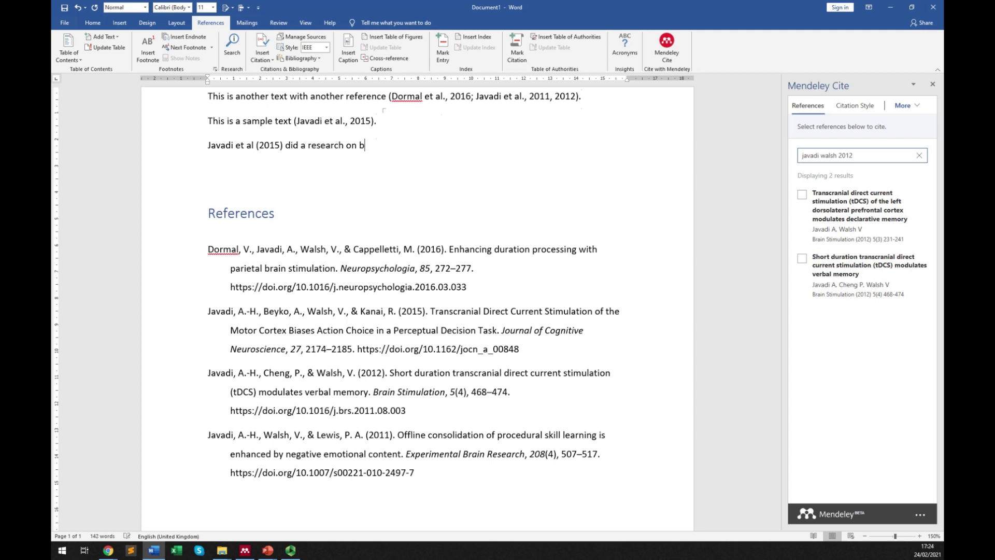
type("rain stimulation.")
Step: Highlight the in-sentence author and year at the start of the brain stimulation sentence
key("Home")
key("ctrl+shift+Right")
key("ctrl+shift+Right")
key("ctrl+shift+Right")
key("ctrl+shift+Right")
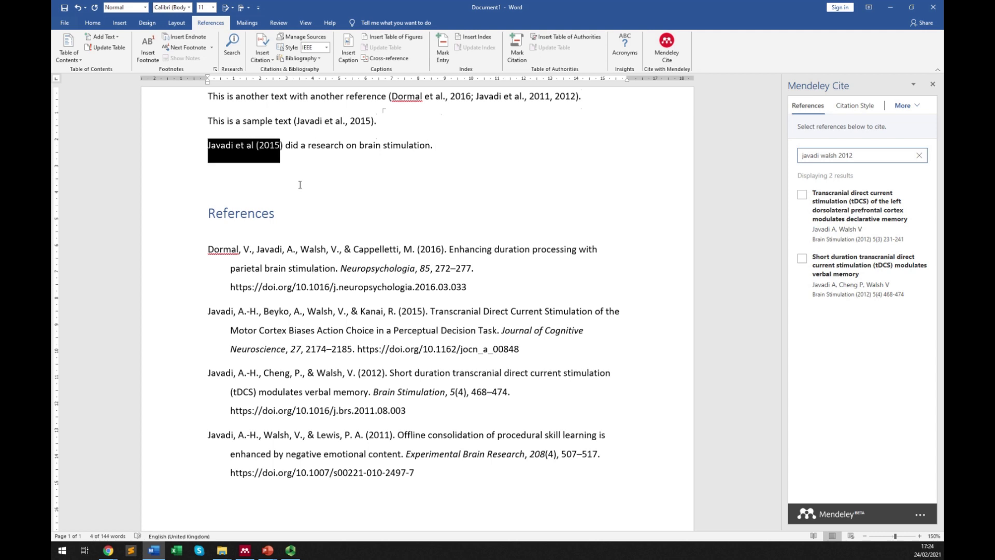
Step: Highlight the parenthetical 2015 citation at the end of the sample text sentence for comparison
key("Up")
key("End")
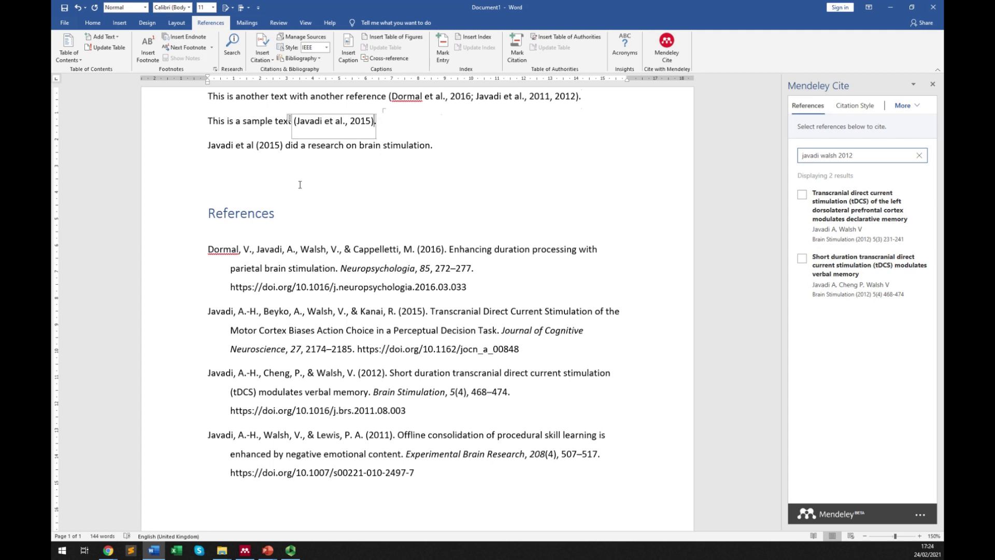
key("Home")
key("Down")
key("Up")
key("End")
key("Left")
key("shift+Left")
key("shift+Left")
key("shift+Left")
key("shift+Left")
key("shift+Left")
key("shift+Left")
key("shift+Left")
key("shift+Left")
key("shift+Left")
key("shift+Left")
key("shift+Left")
key("shift+Left")
key("shift+Left")
key("shift+Left")
key("shift+Left")
key("shift+Left")
key("shift+Left")
key("shift+Left")
key("shift+Left")
key("shift+Left")
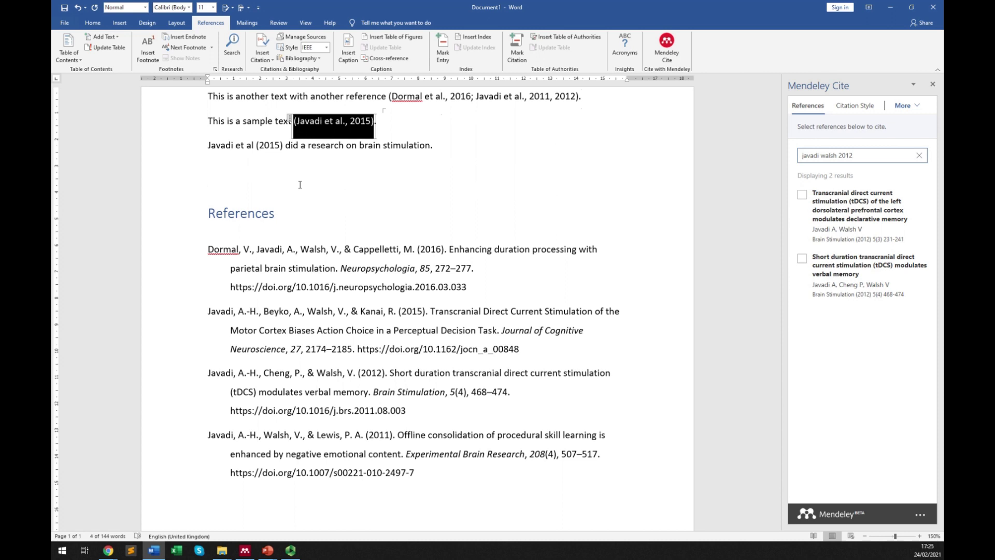
Step: On the empty line above References, insert a Mendeley citation for the 2015 paper "SET: a pupil detection method using sinusoidal approximation"
left_click(299, 184)
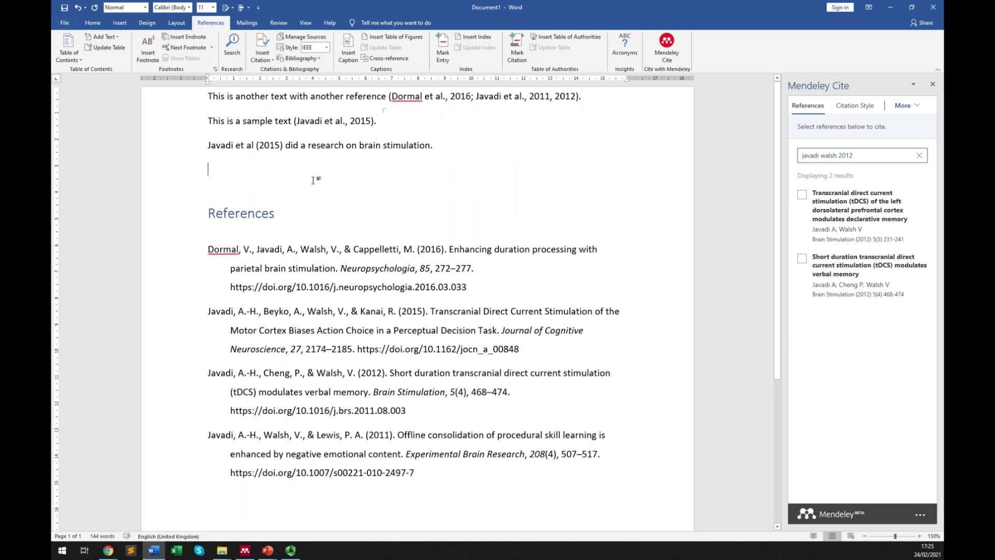
left_click_drag(820, 155, 860, 155)
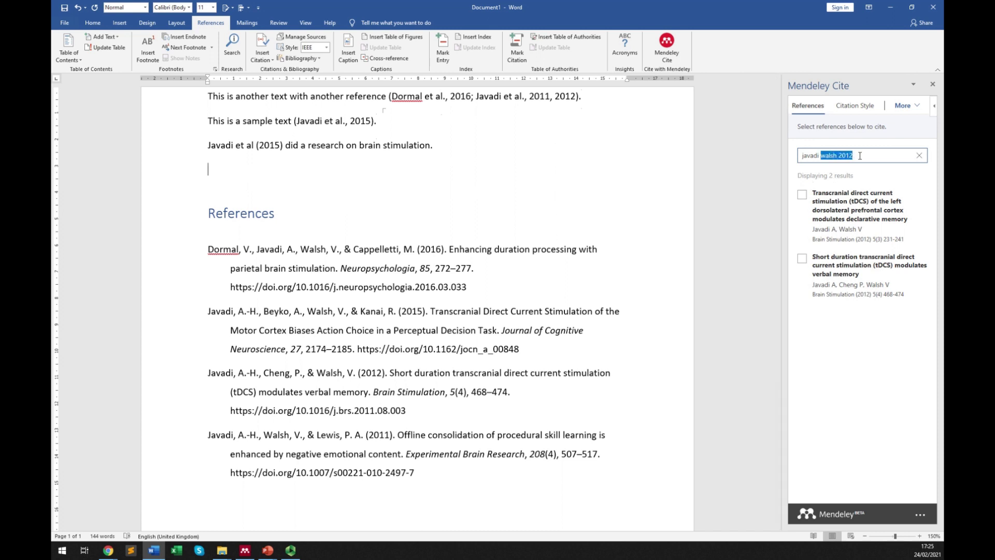
type("2015")
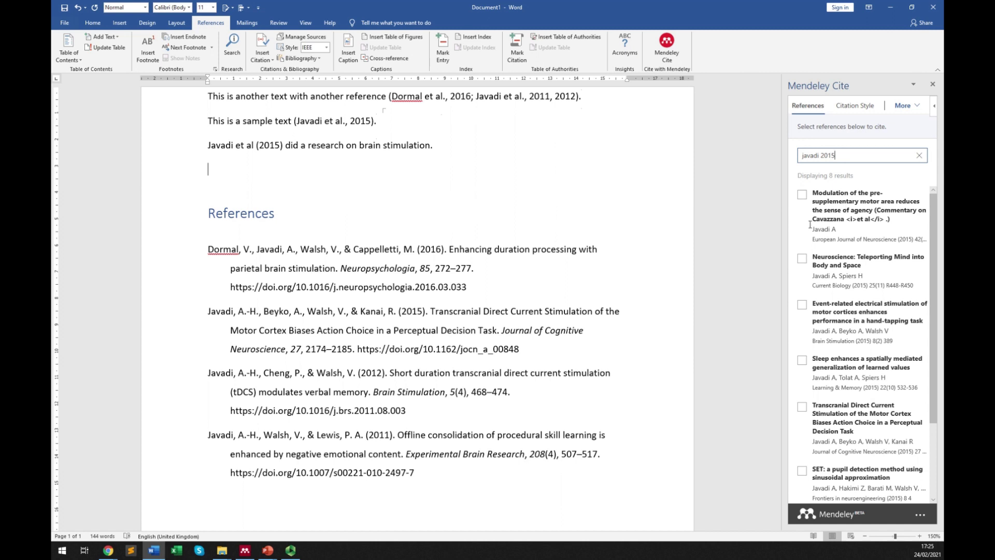
left_click(803, 306)
scroll(803, 321, "down", 2)
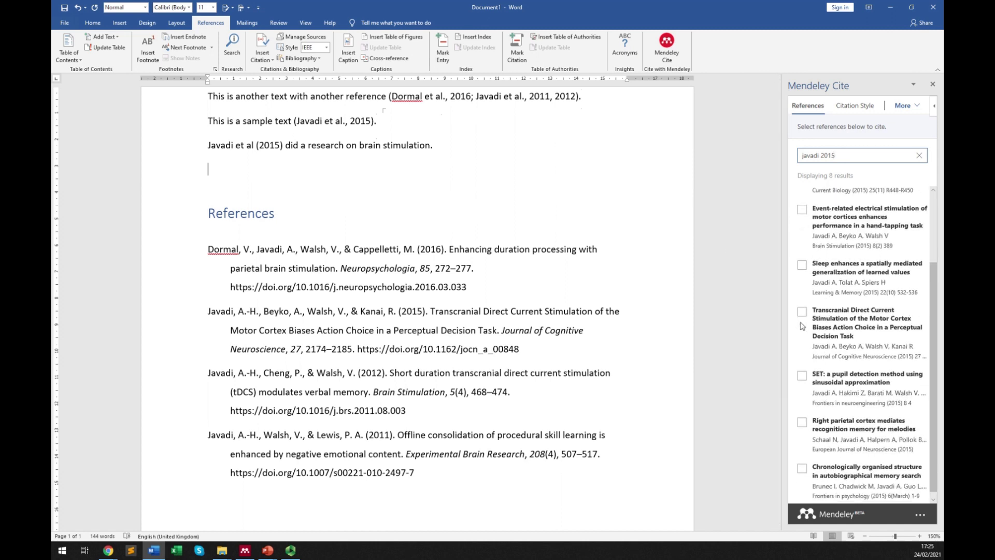
left_click(802, 376)
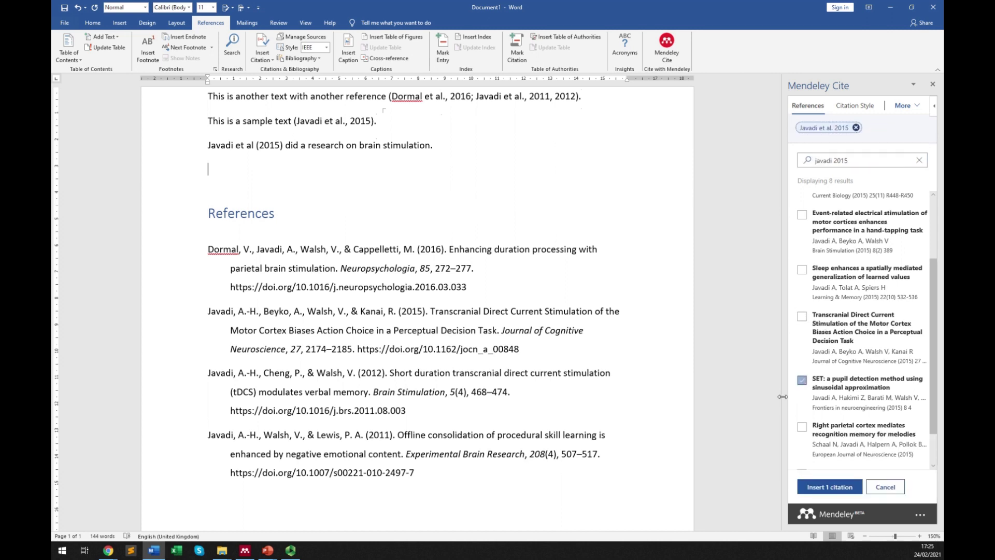
left_click(830, 487)
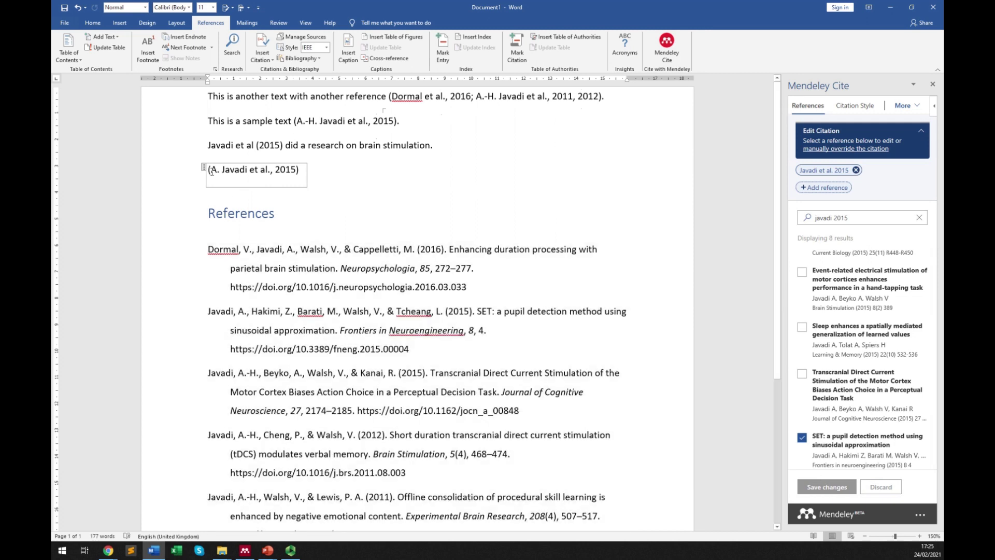
Step: Highlight the first author's initials in the new citation and in the two 2015 reference entries for comparison
left_click_drag(212, 171, 222, 174)
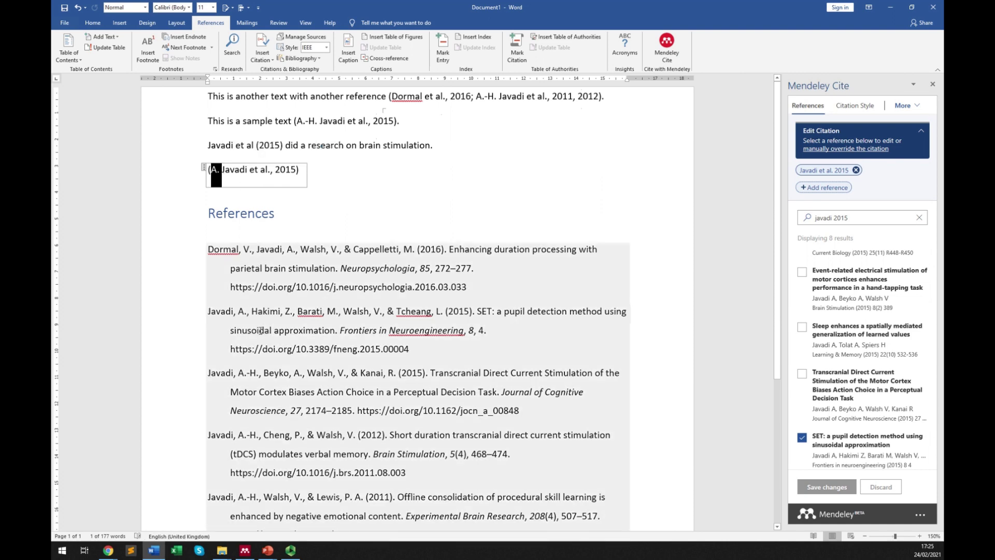
left_click_drag(235, 312, 251, 312)
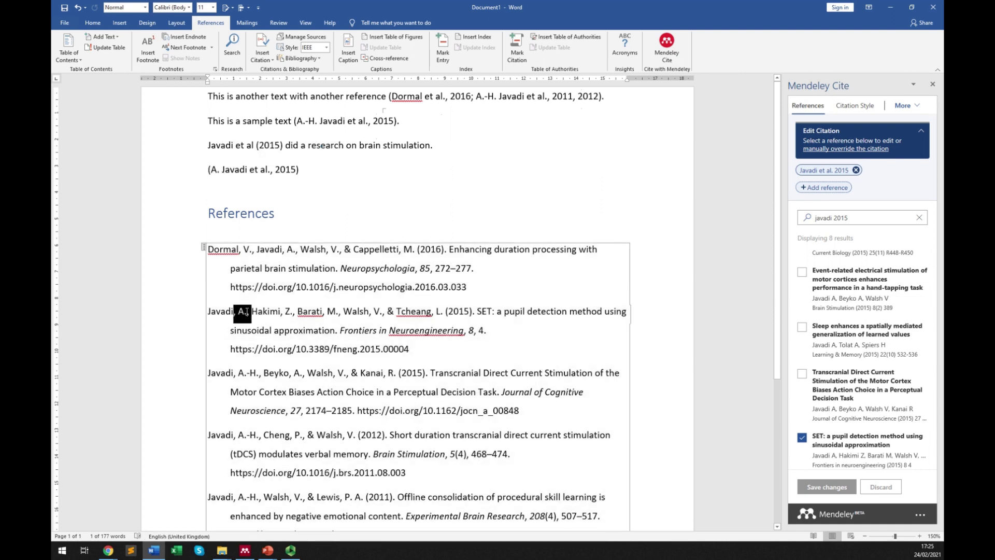
left_click_drag(239, 377, 259, 378)
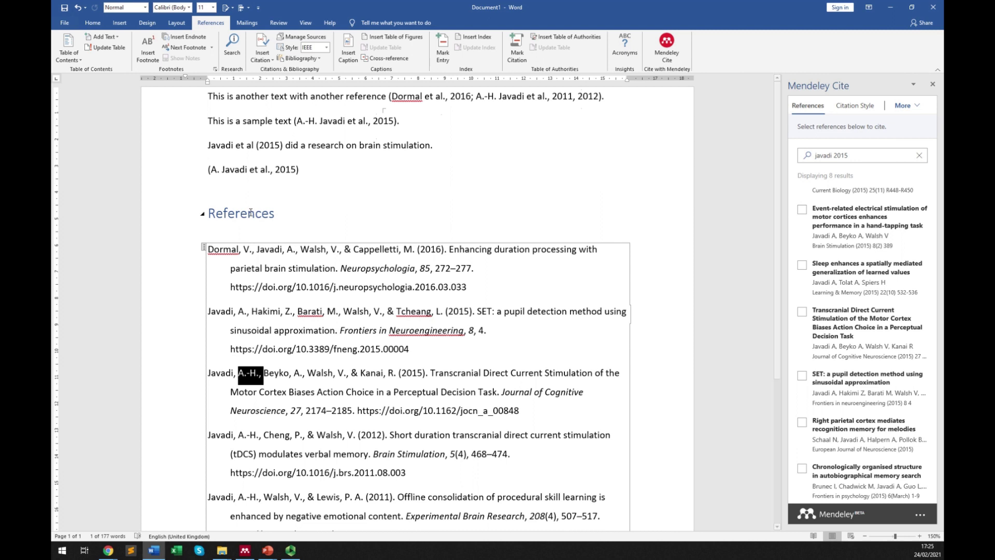
Step: Manually override the new citation above References with the author's surname followed by "and colleagues (2015)" and save the change
left_click(229, 175)
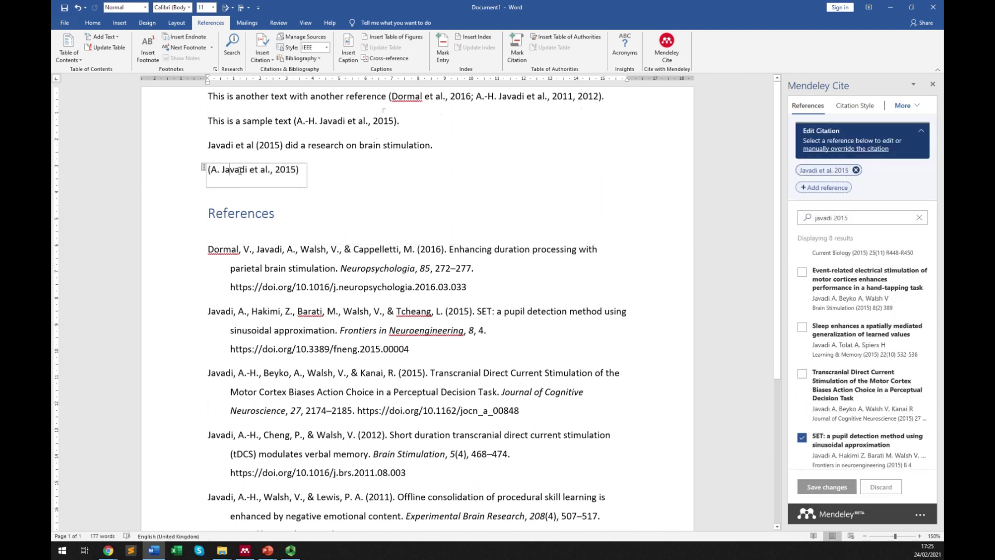
left_click_drag(207, 145, 283, 146)
left_click(248, 173)
left_click(840, 149)
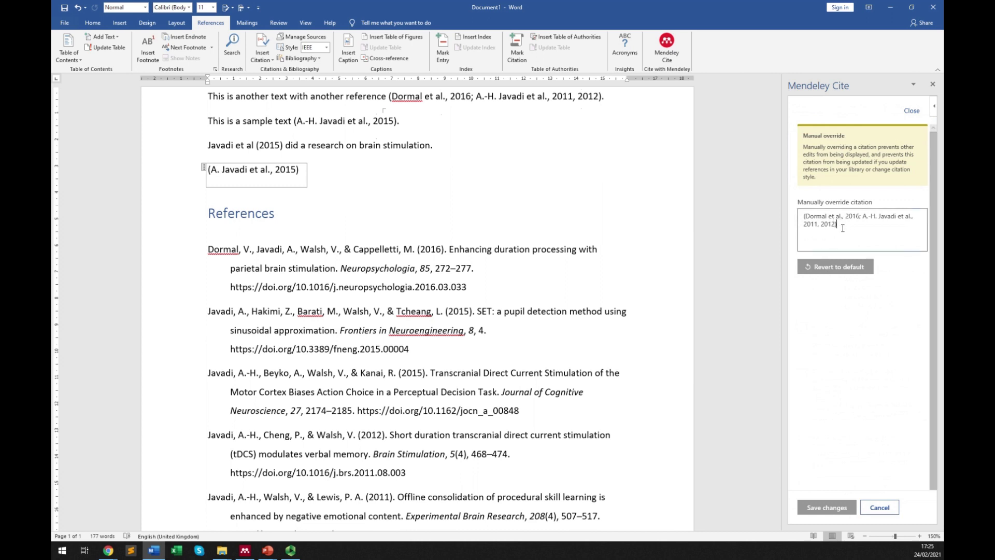
key("ctrl+a")
key("BackSpace")
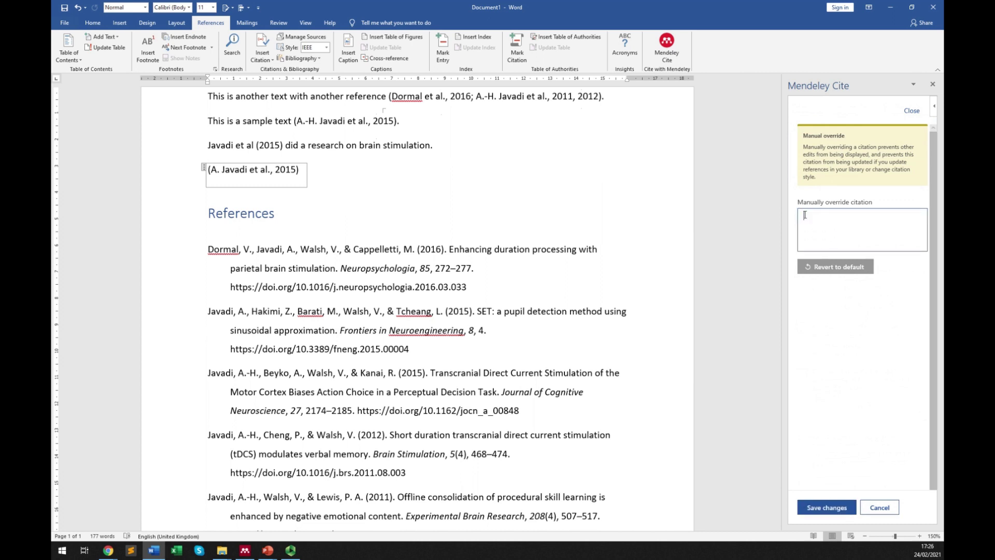
type("J")
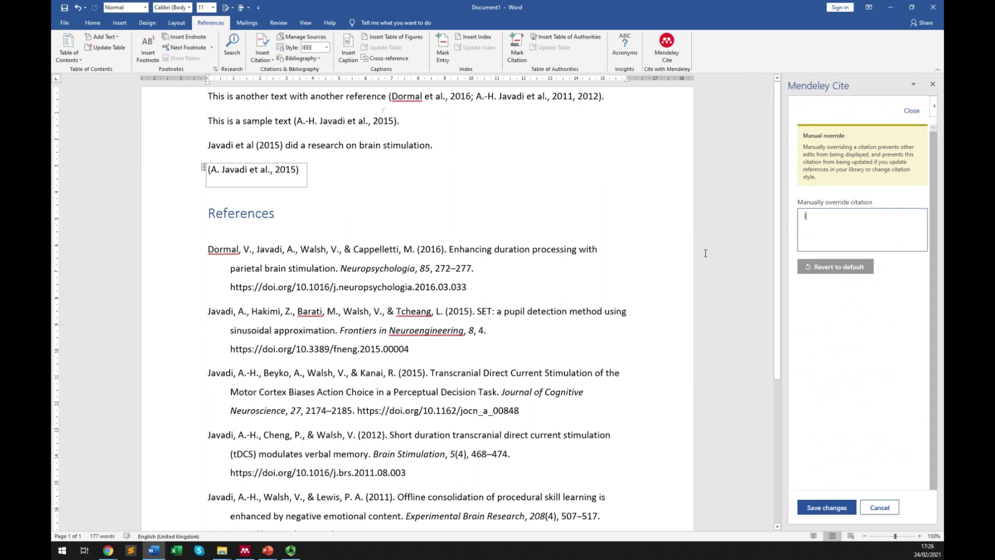
type("avadi and colleag")
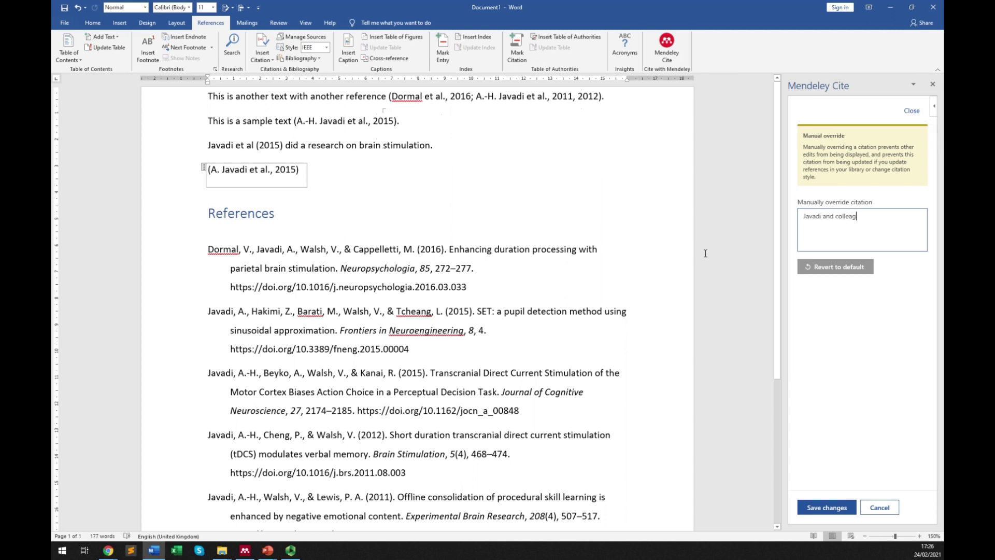
type("ues (2015)")
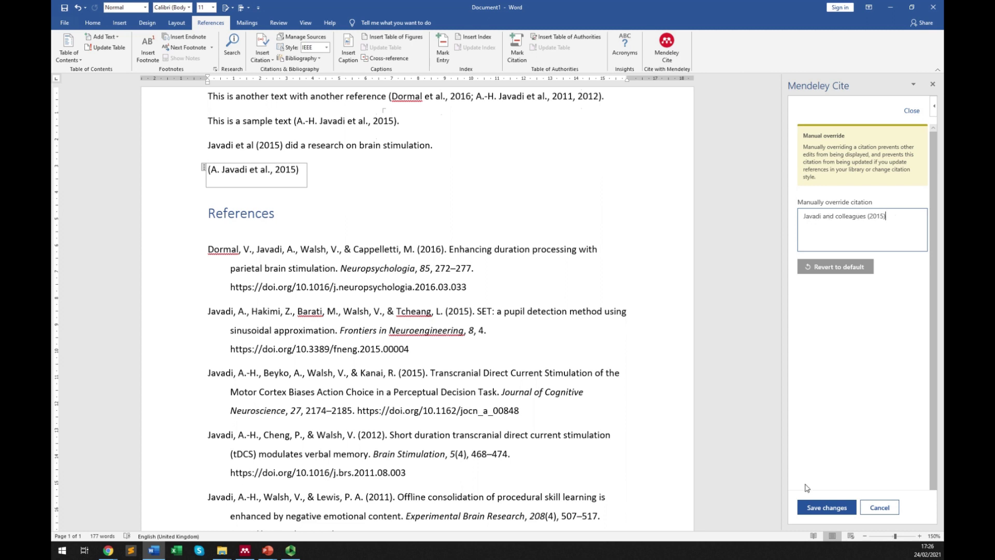
left_click(825, 515)
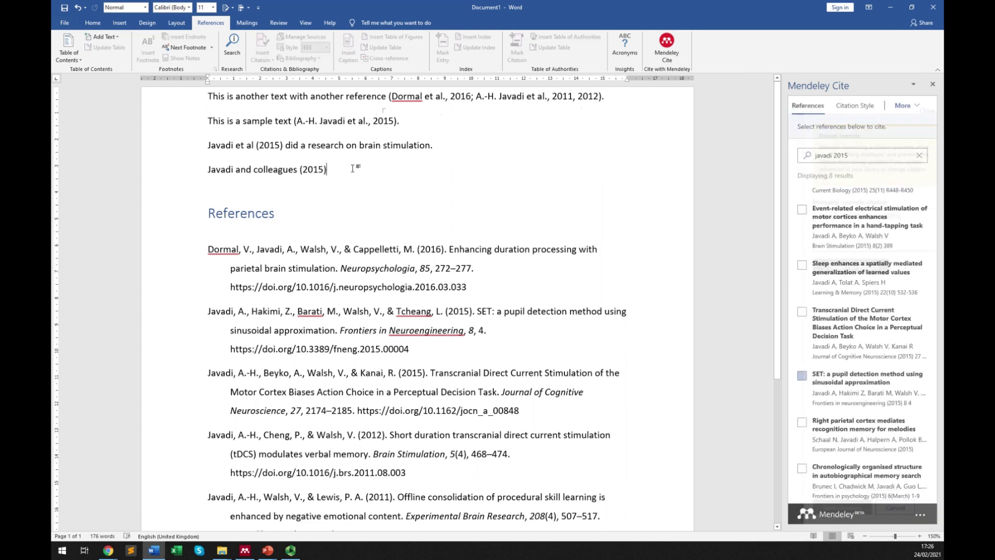
Step: Complete the sentence after the overridden citation with "did a research on brain stimulation.", copying the ending from the line above
type("did")
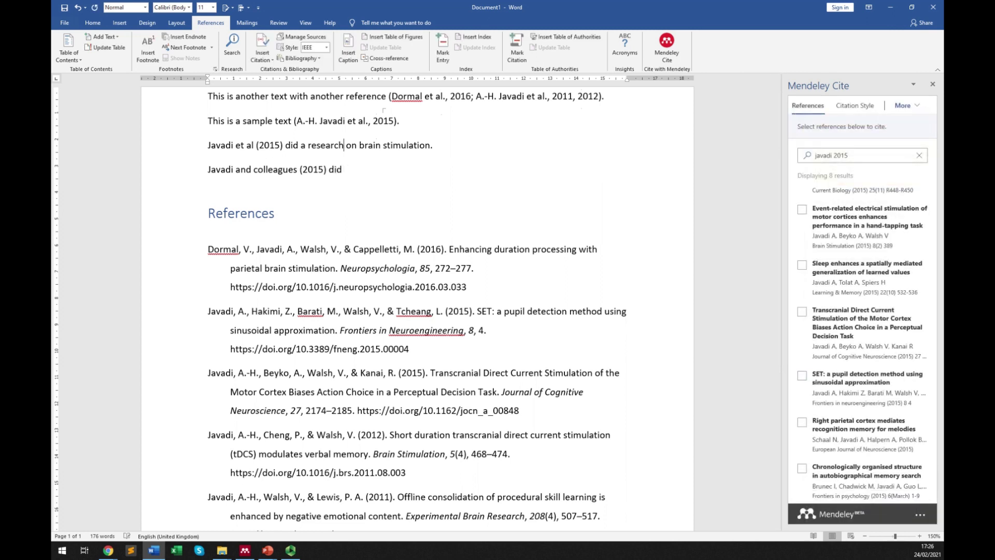
left_click(308, 145)
key("ctrl+Left")
key("ctrl+shift+Down")
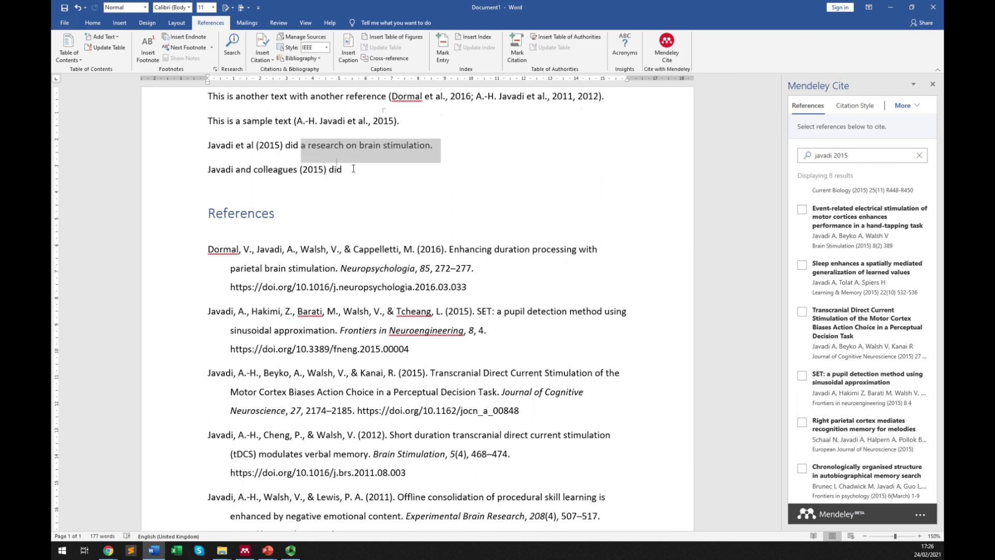
key("ctrl+c")
left_click(353, 169)
key("ctrl+v")
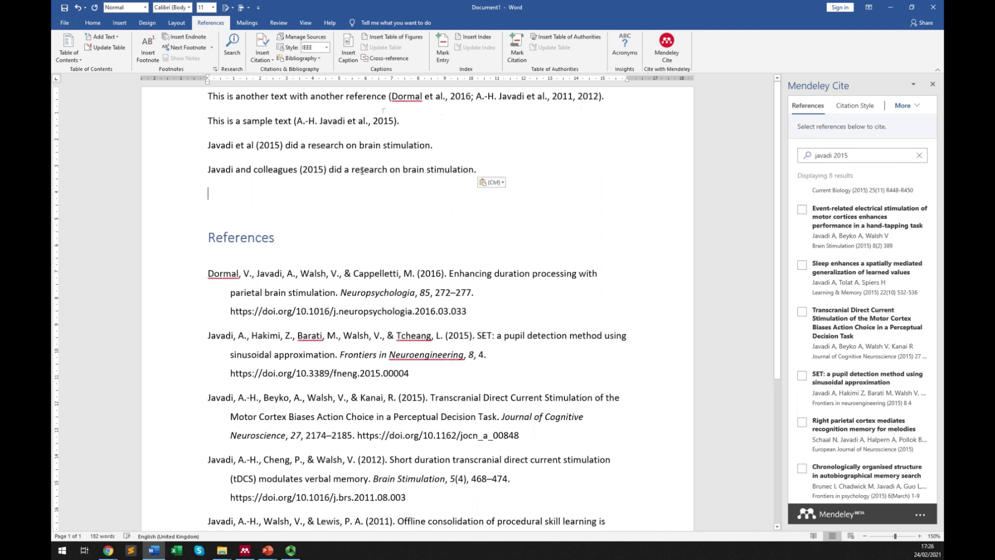
Step: Highlight the overridden citation and its "SET: a pupil detection method" reference entry, and reopen the citation's manual override
left_click_drag(329, 170, 208, 170)
left_click(295, 172)
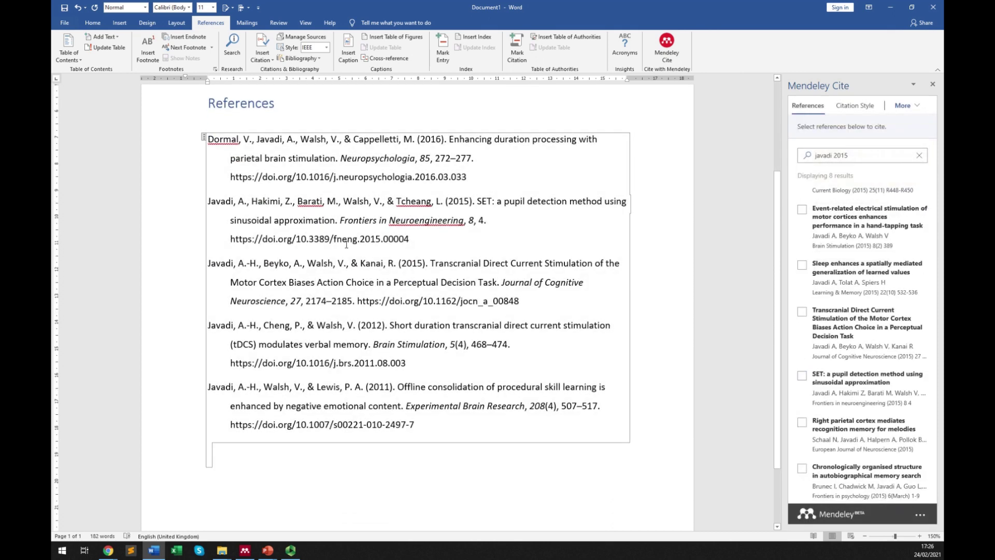
left_click(315, 282)
triple_click(327, 202)
scroll(332, 229, "up", 2)
scroll(332, 229, "up", 5)
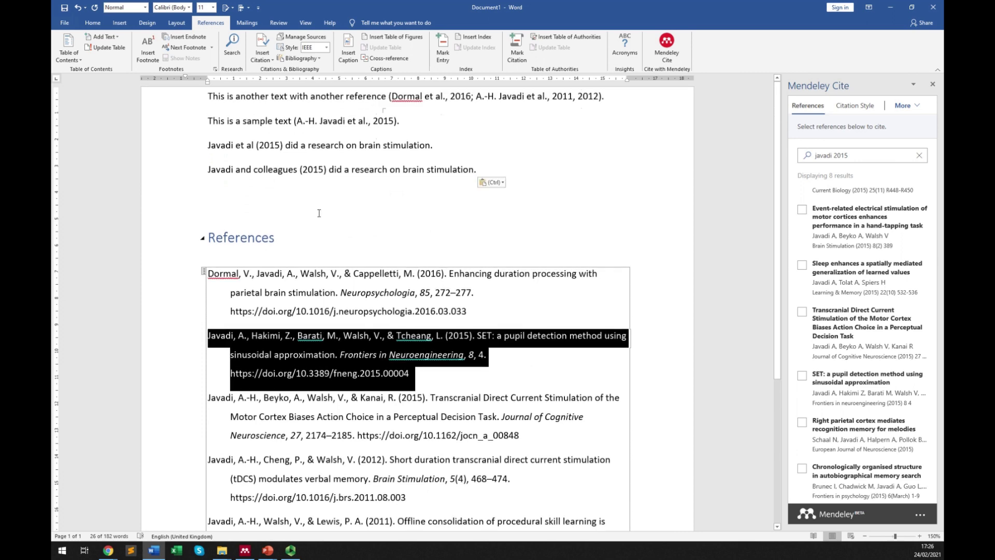
left_click(308, 170)
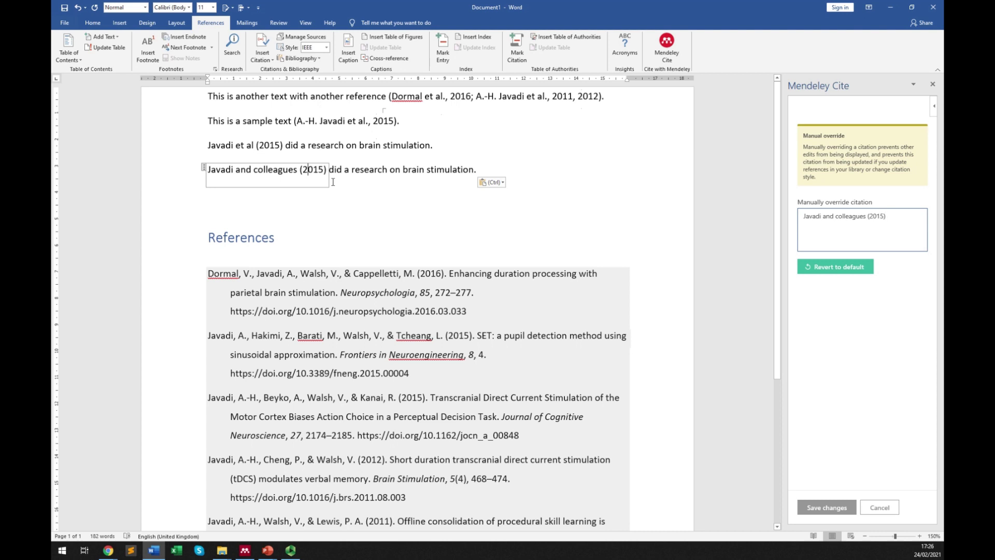
left_click(284, 170)
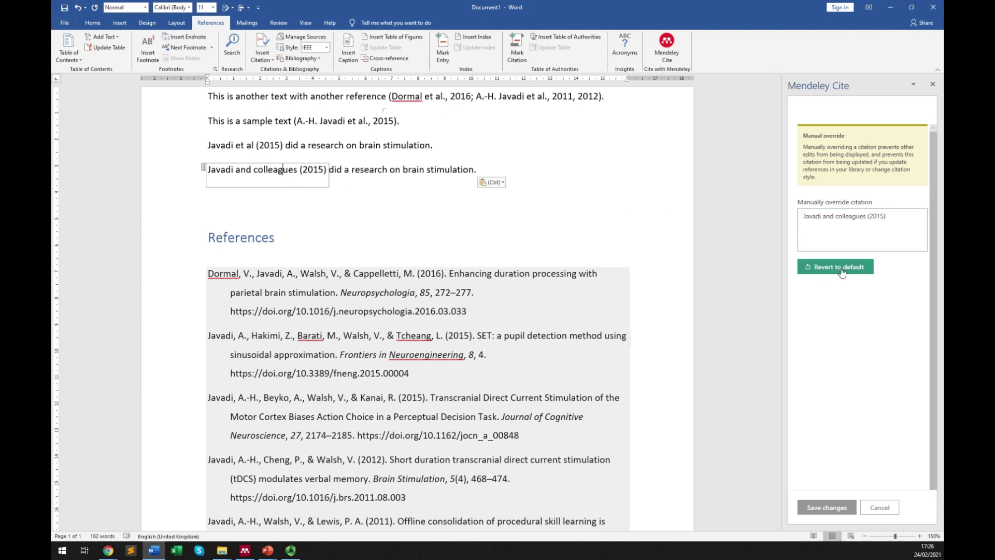
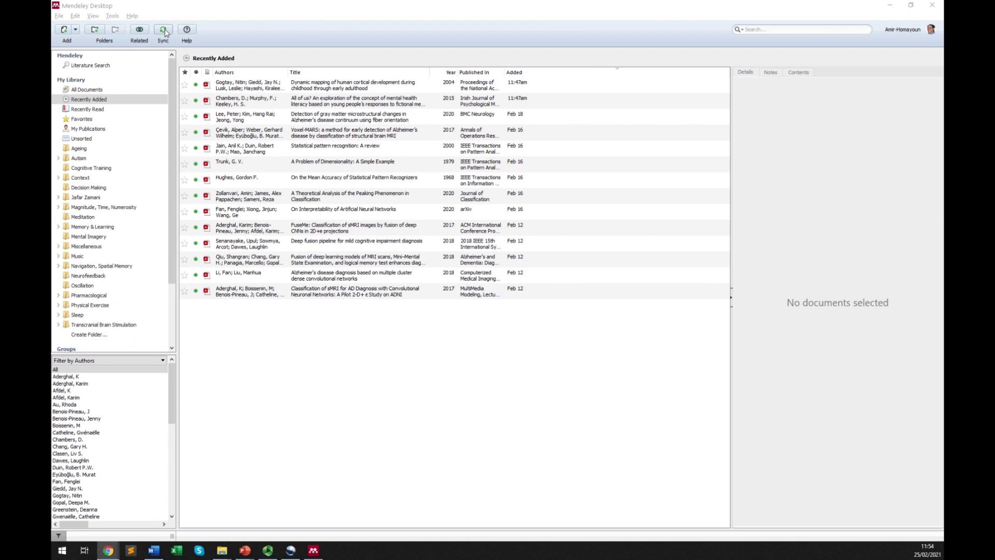
Step: Switch to Chrome, download the PDF of "Beyond Reading Modulation" into the PDF folder in Downloads, and return to Mendeley Desktop
key("alt+Tab")
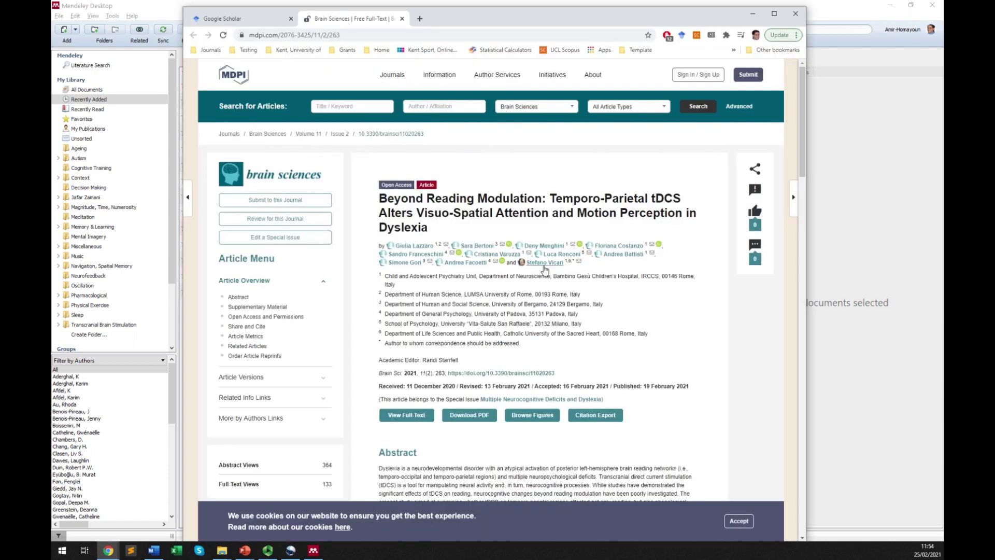
left_click(473, 417)
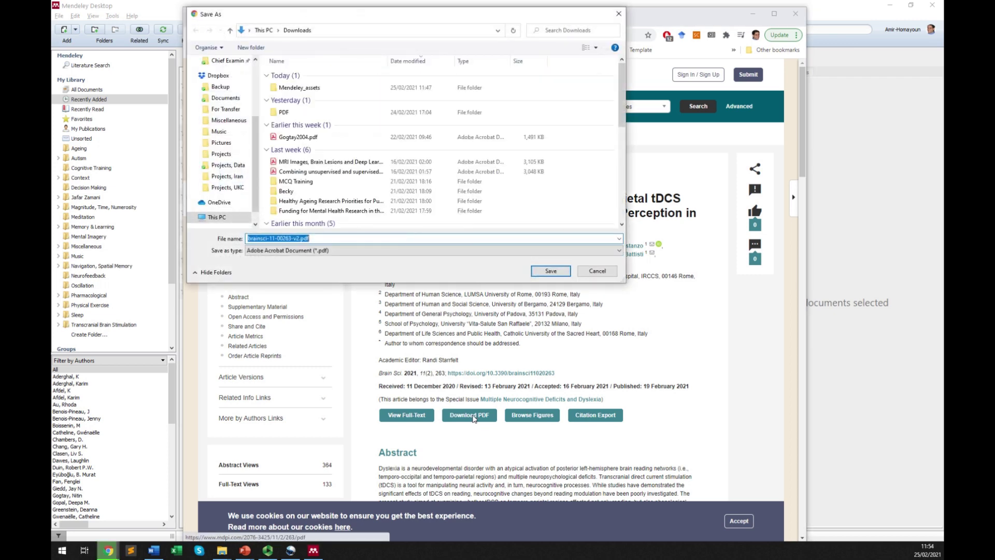
type("PDF")
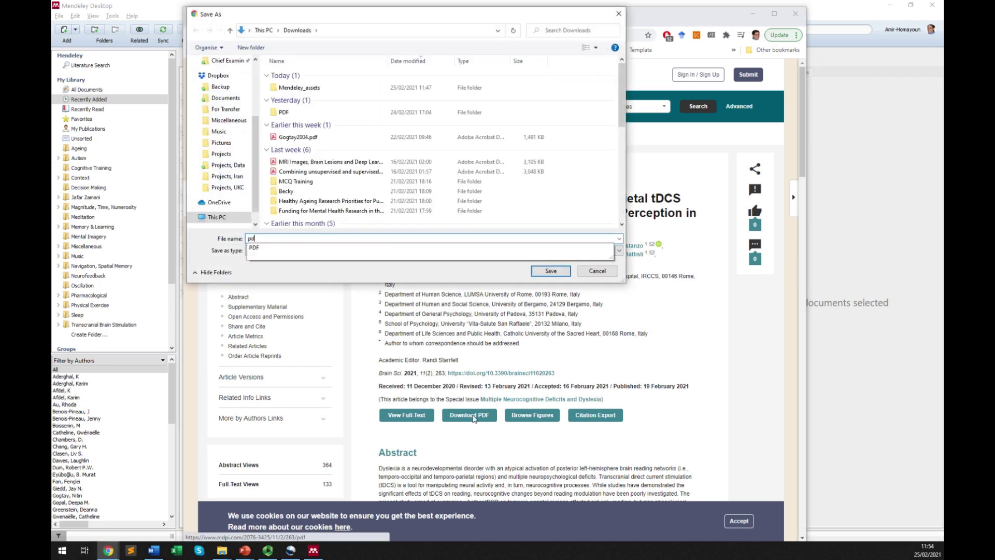
key("Return")
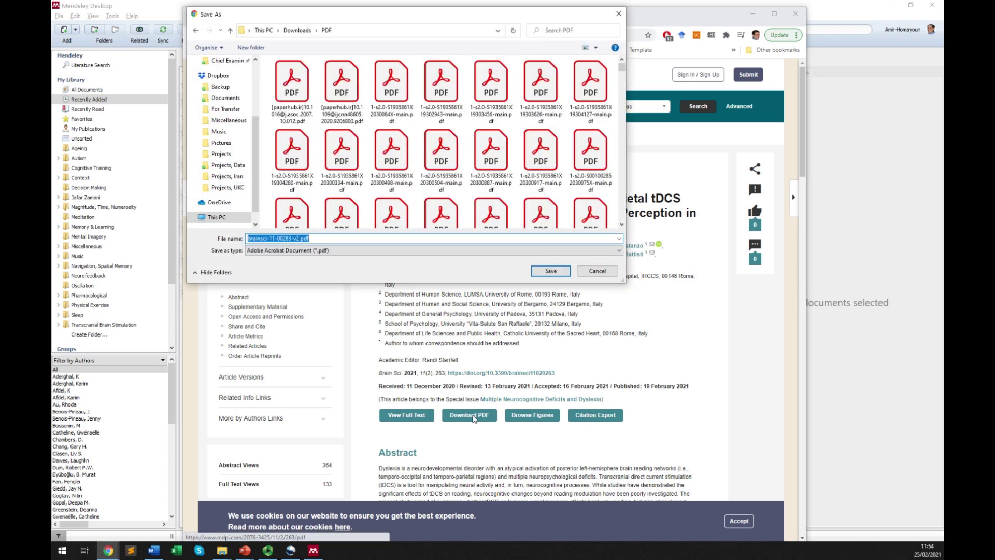
key("Return")
key("alt+Tab")
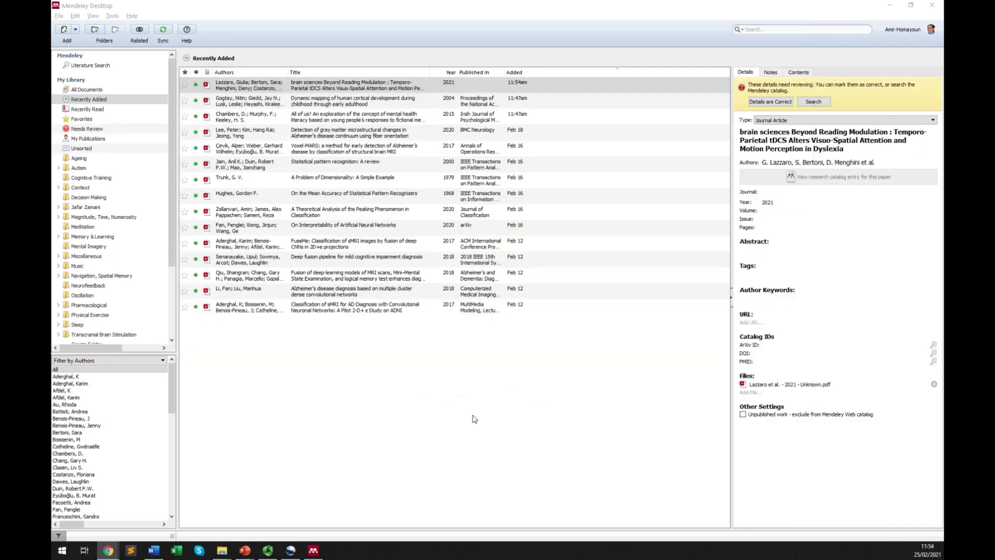
Step: Examine the details of the newly added dyslexia paper in Recently Added and among the documents needing review
left_click(268, 89)
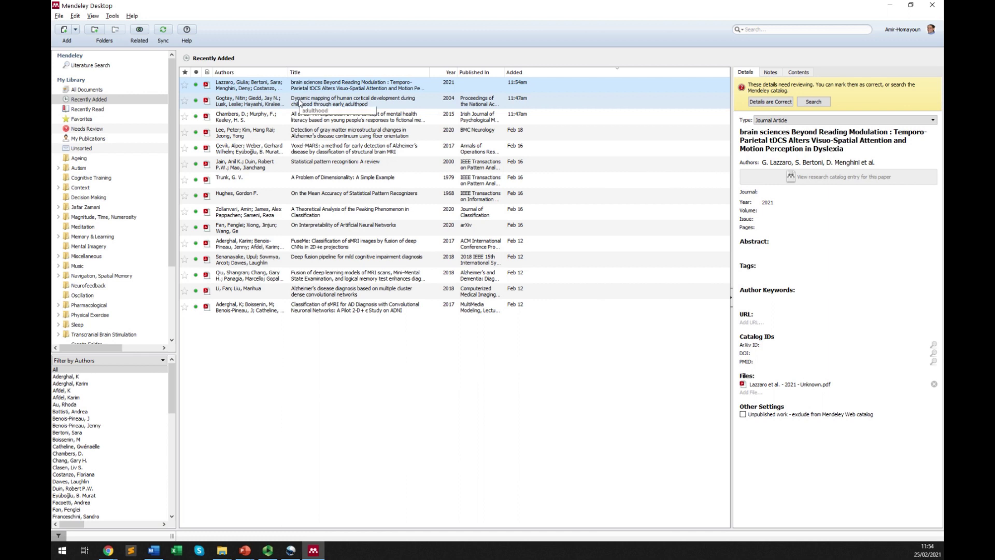
left_click(113, 130)
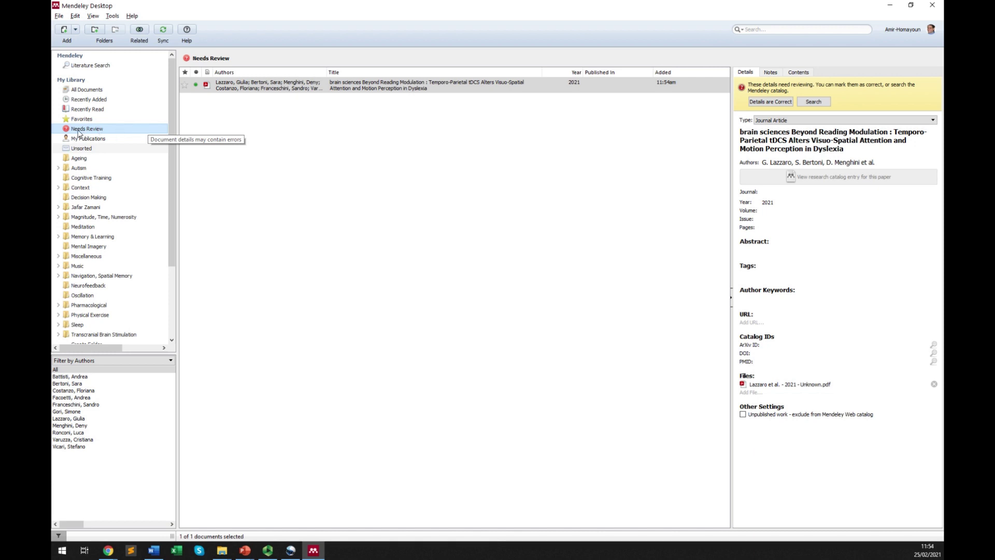
left_click(249, 87)
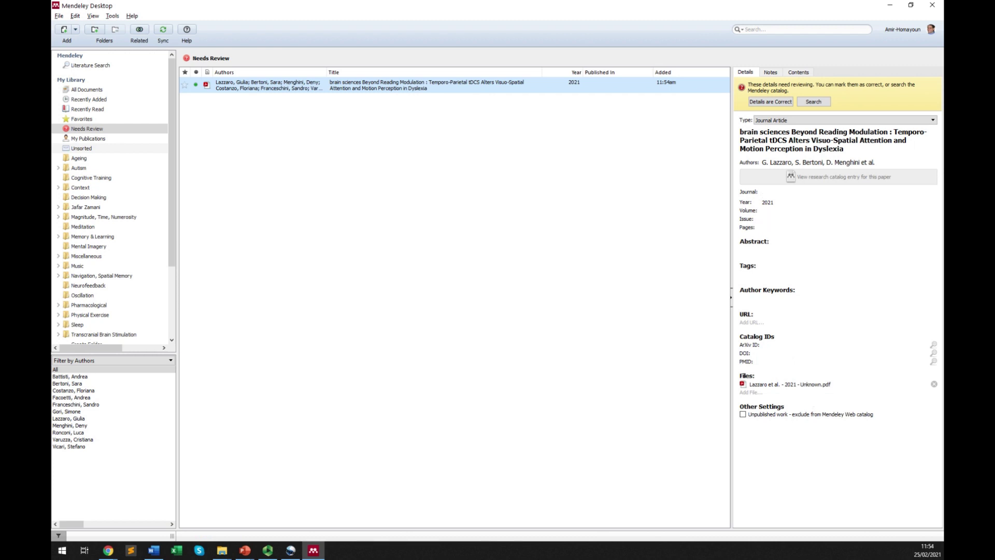
Step: Copy the DOI 10.3390/brainsci11020263 from the article page in Chrome into the paper's DOI in Mendeley and look up its details
left_click(108, 550)
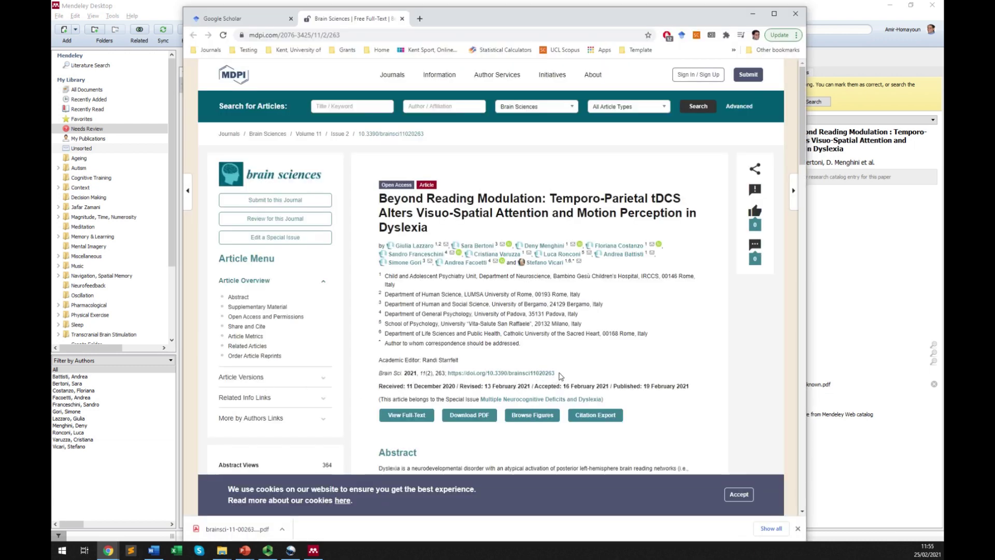
left_click_drag(557, 374, 488, 378)
key("ctrl+c")
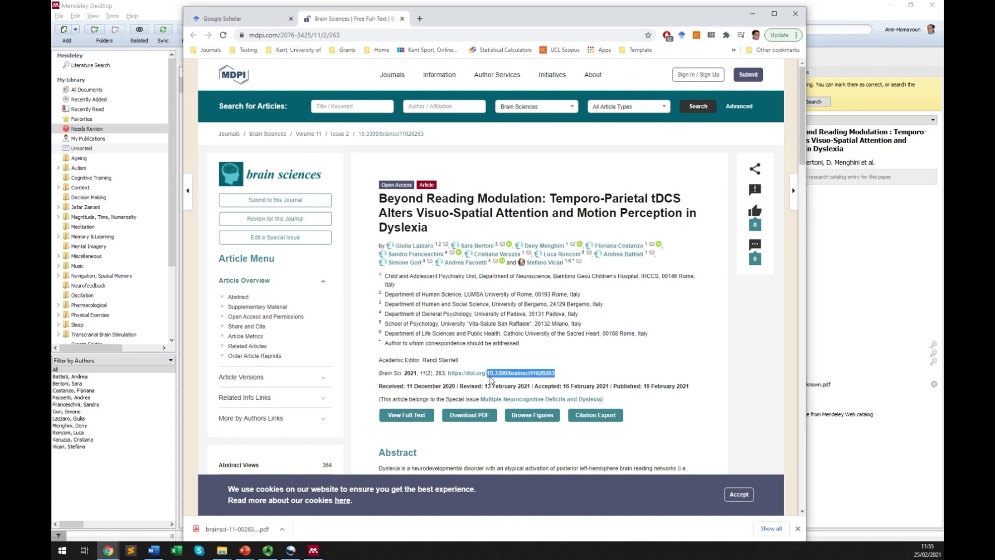
key("alt+Tab")
left_click(766, 353)
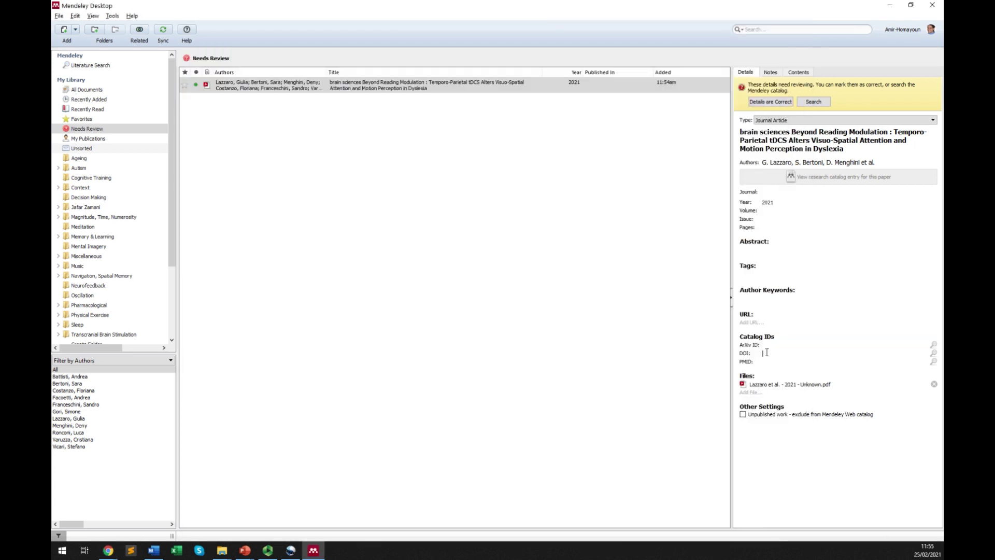
key("ctrl+v")
left_click(934, 353)
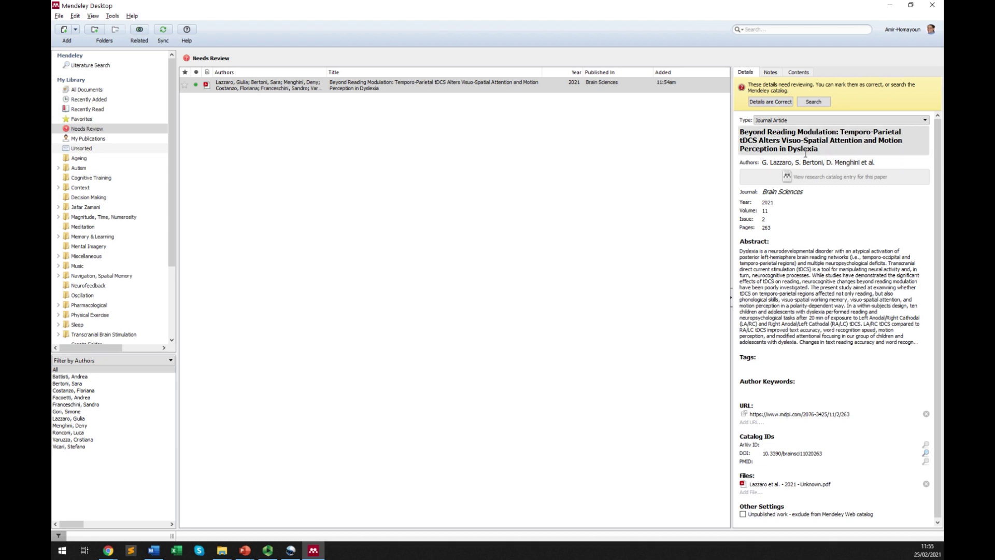
Step: Mark the dyslexia paper's details as correct and view its entry in Recently Added
left_click(778, 102)
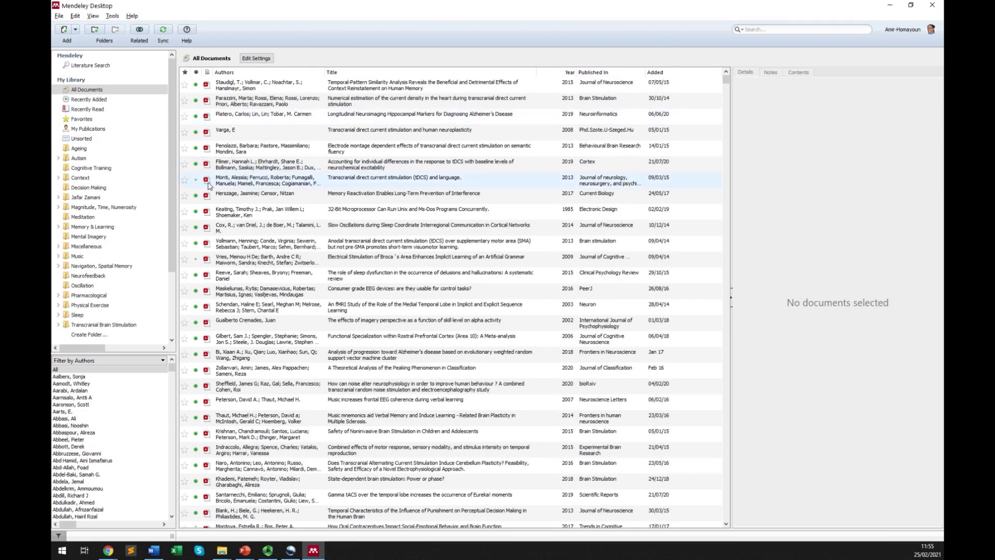
left_click(113, 109)
left_click(112, 100)
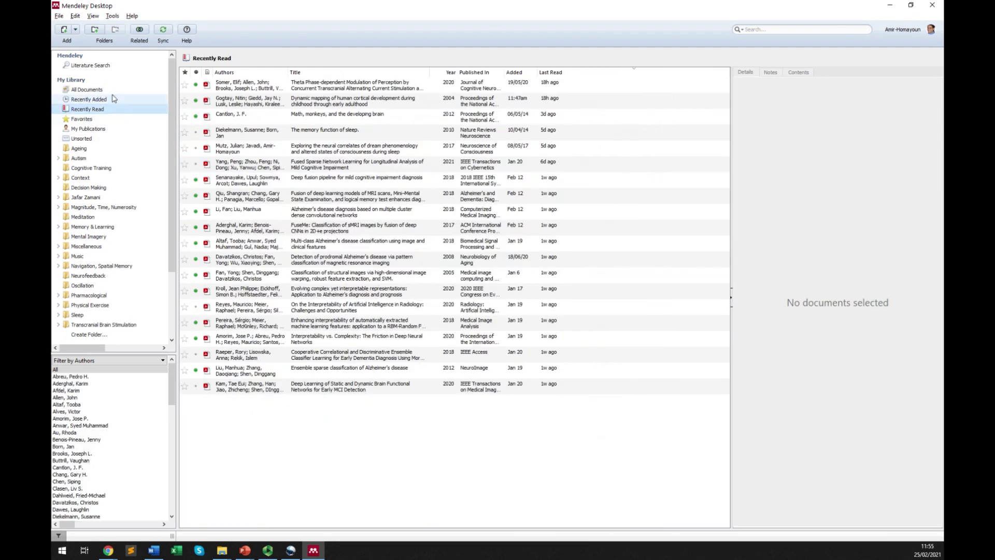
left_click(253, 89)
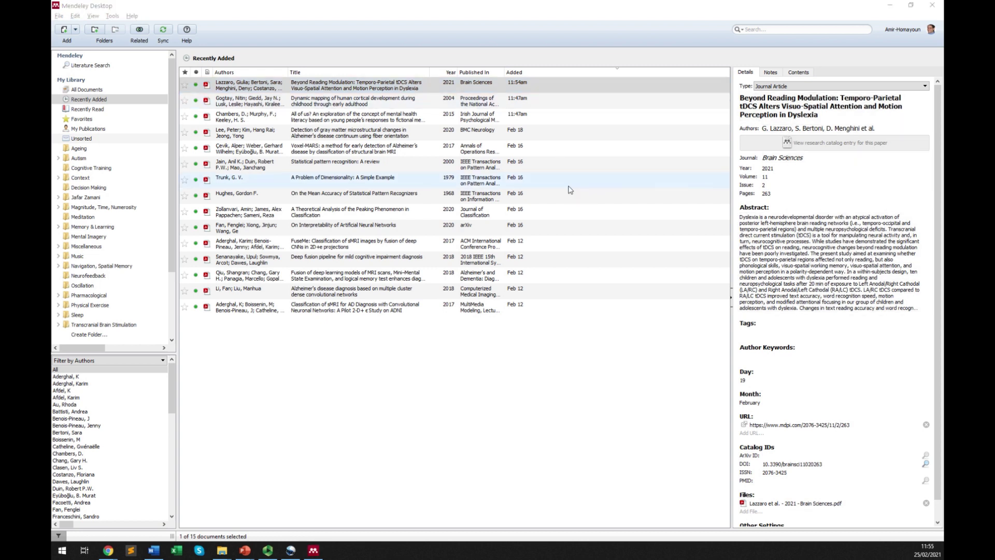
Step: Switch to Word and search the Mendeley Cite references for the dyslexia paper by its first two authors' surnames
key("alt+Tab")
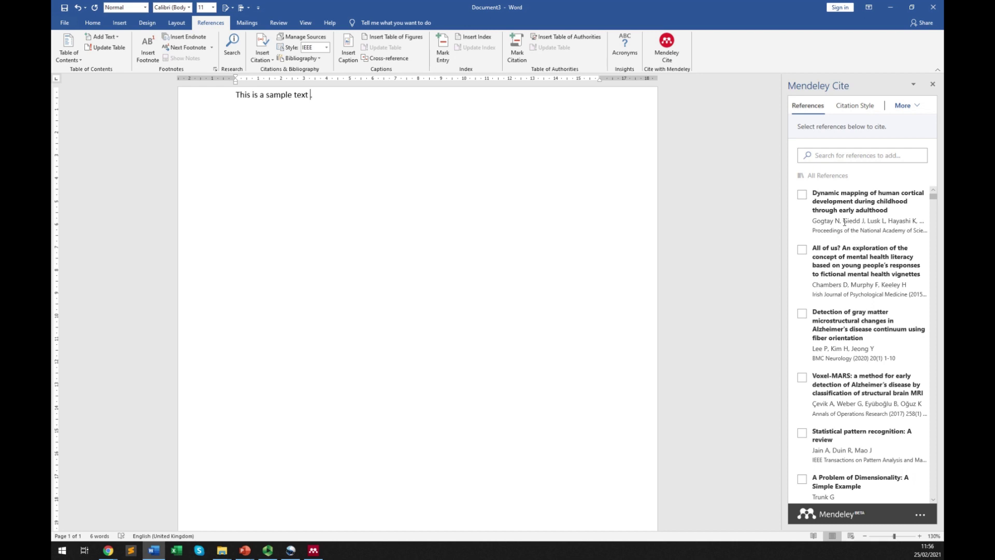
left_click(833, 156)
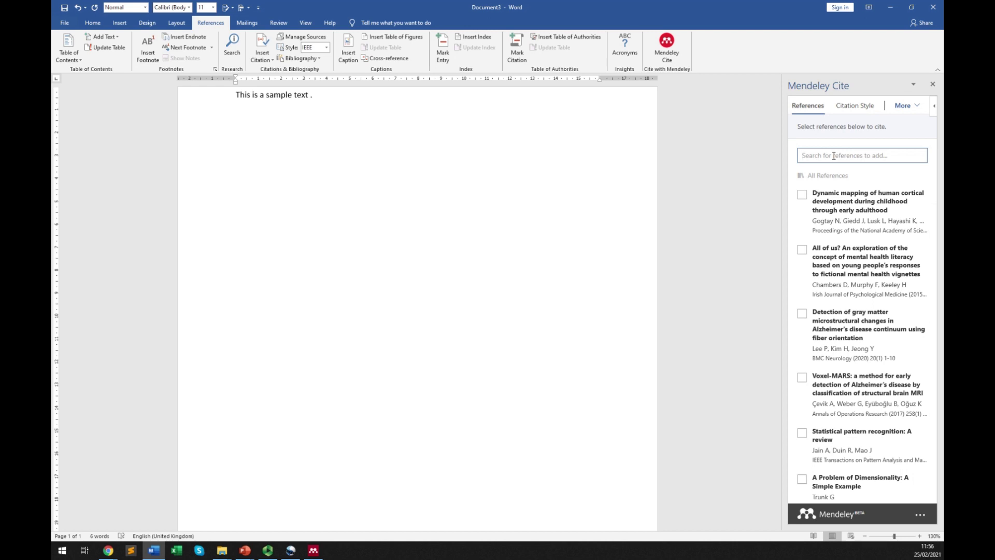
type("lazzaro")
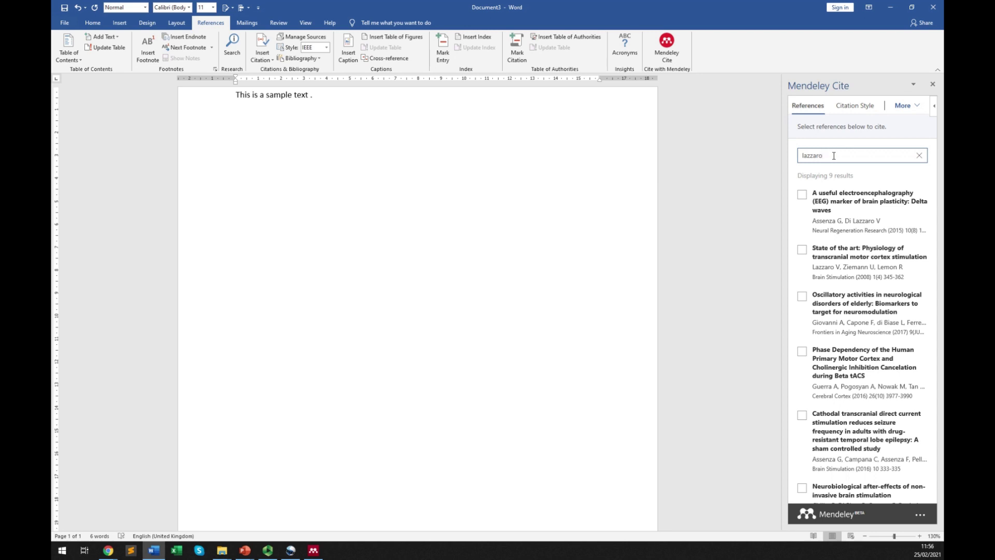
type("bertoni")
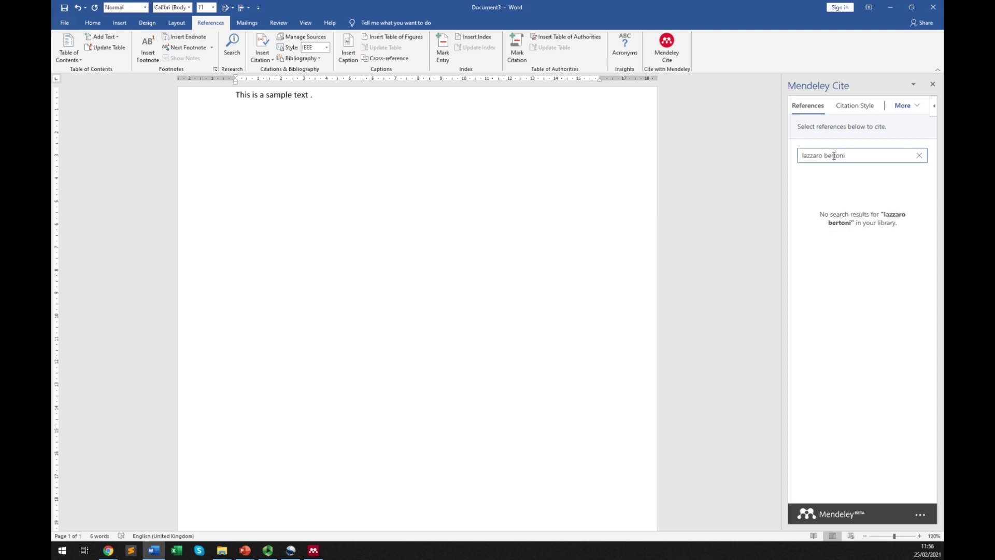
key("ctrl+a")
Step: Switch to Mendeley Desktop, sync the library, and return to Word
key("alt+Tab")
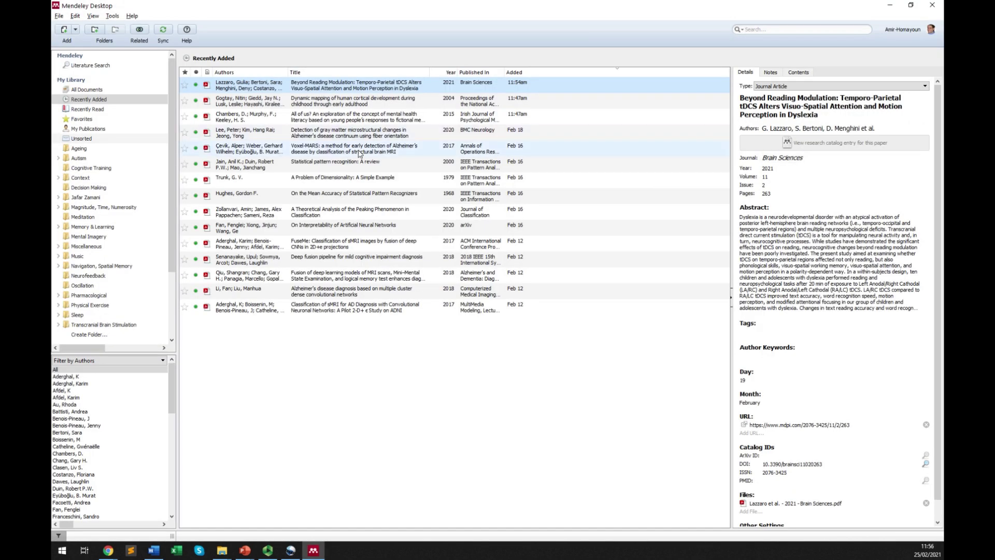
left_click(163, 33)
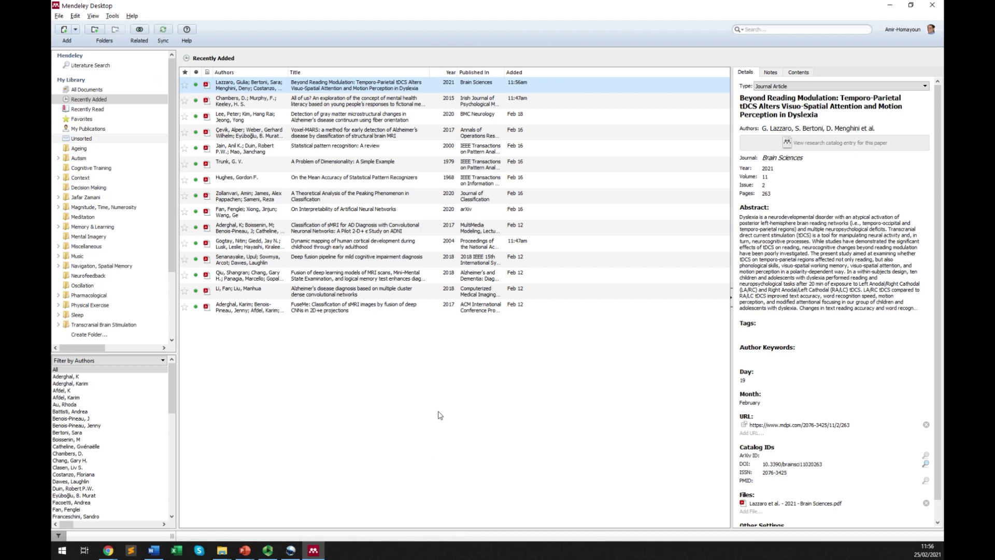
key("alt+Tab")
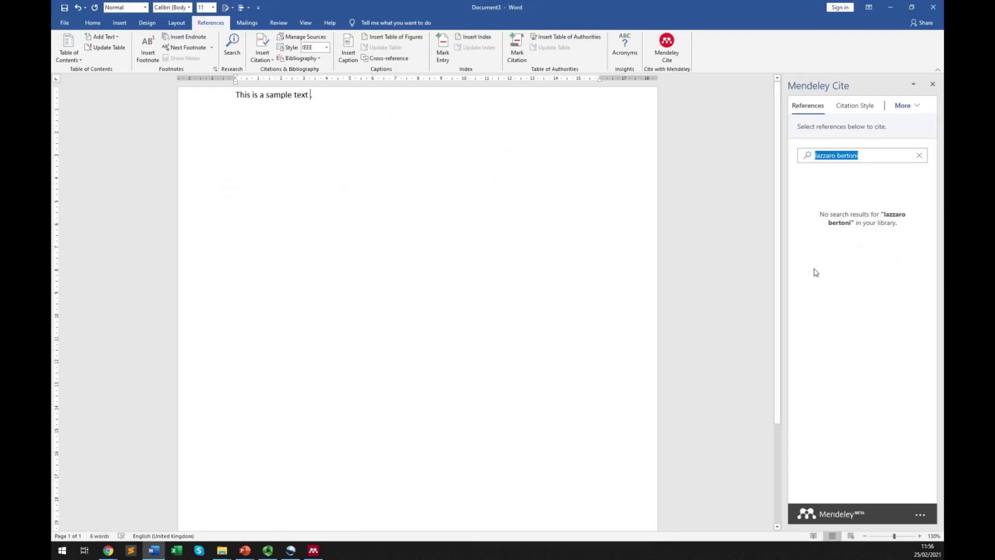
Step: Refresh the references in Mendeley Cite, keeping the two author surnames as the search term
left_click(905, 106)
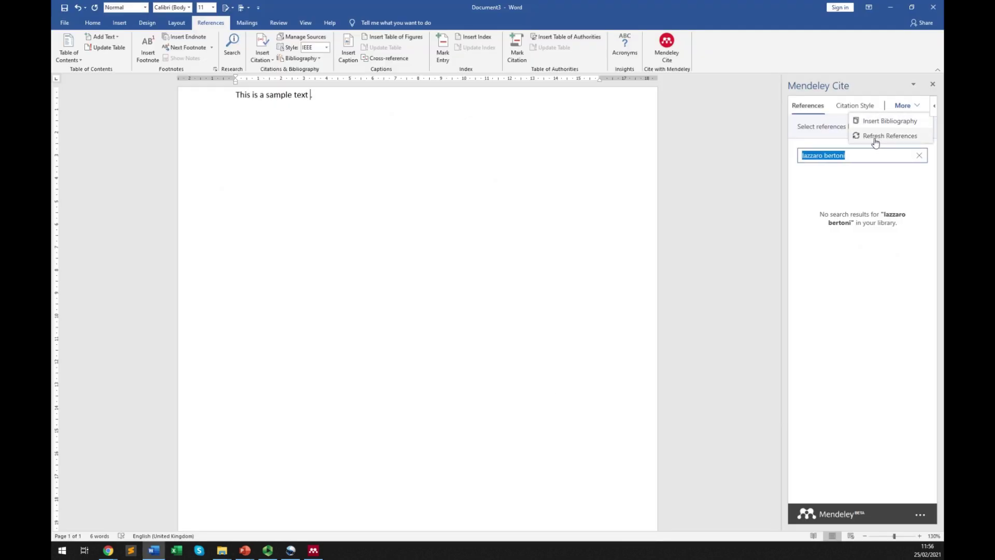
left_click(864, 156)
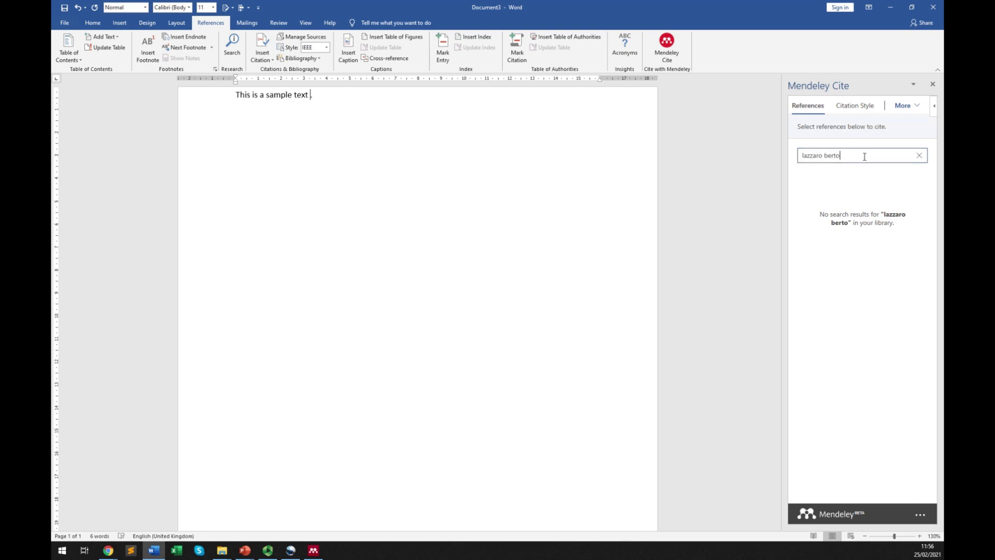
type("ni")
left_click(911, 112)
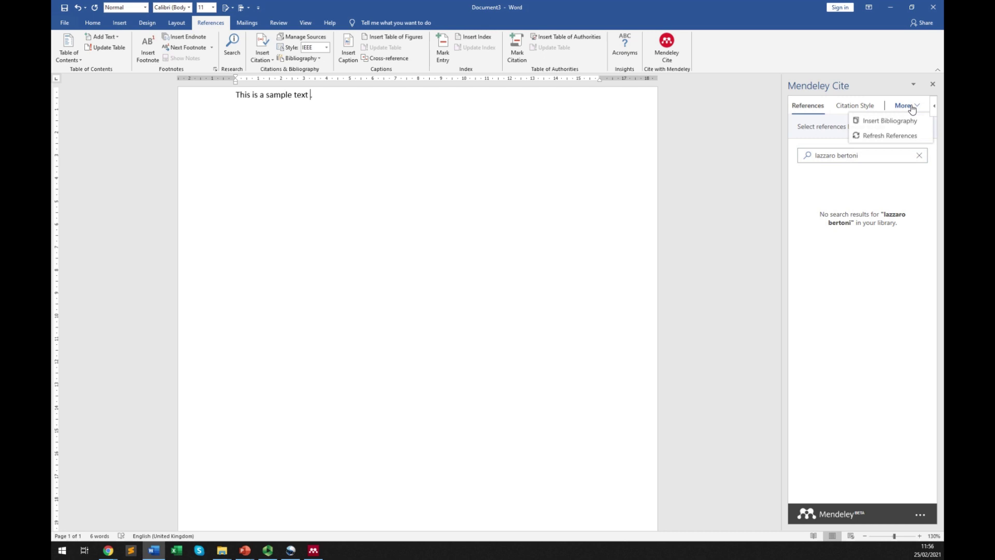
left_click(893, 141)
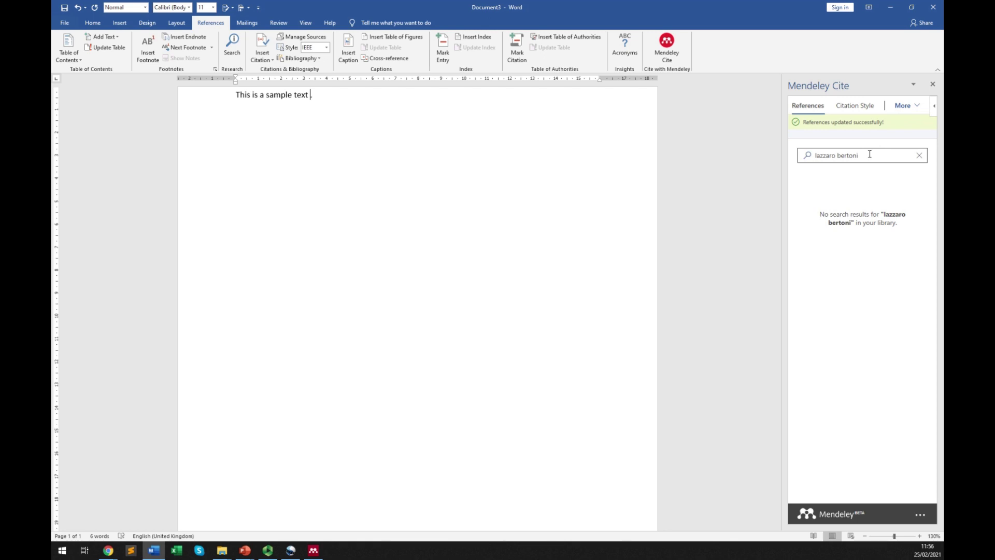
Step: Search for the two authors again, insert a citation to "Beyond Reading Modulation" after the sample text, and start a new line in the document
left_click(870, 155)
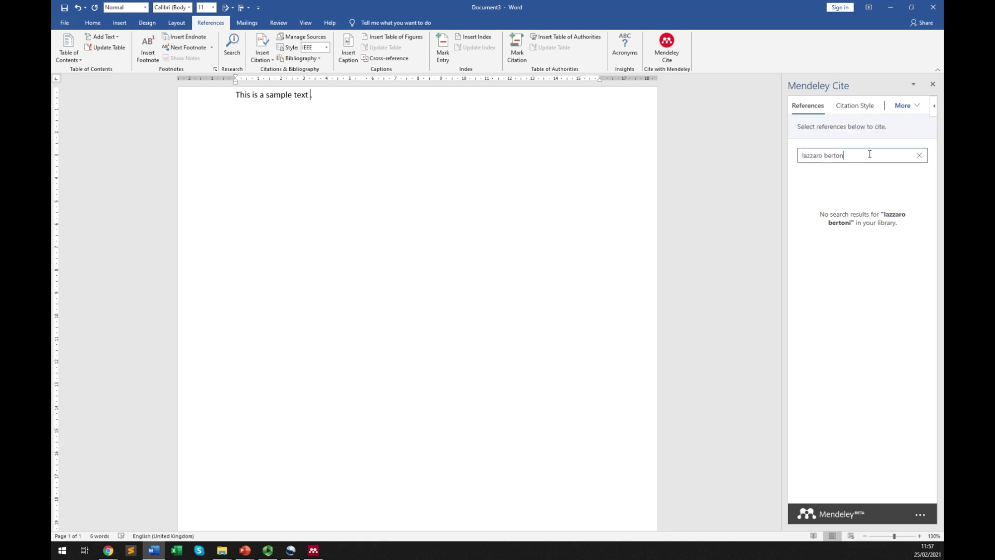
type("i")
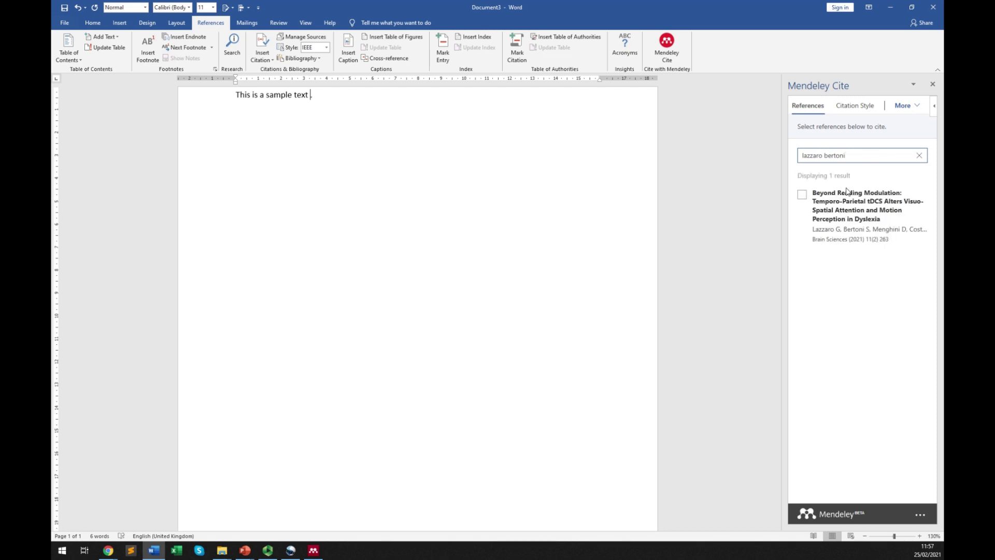
left_click(802, 195)
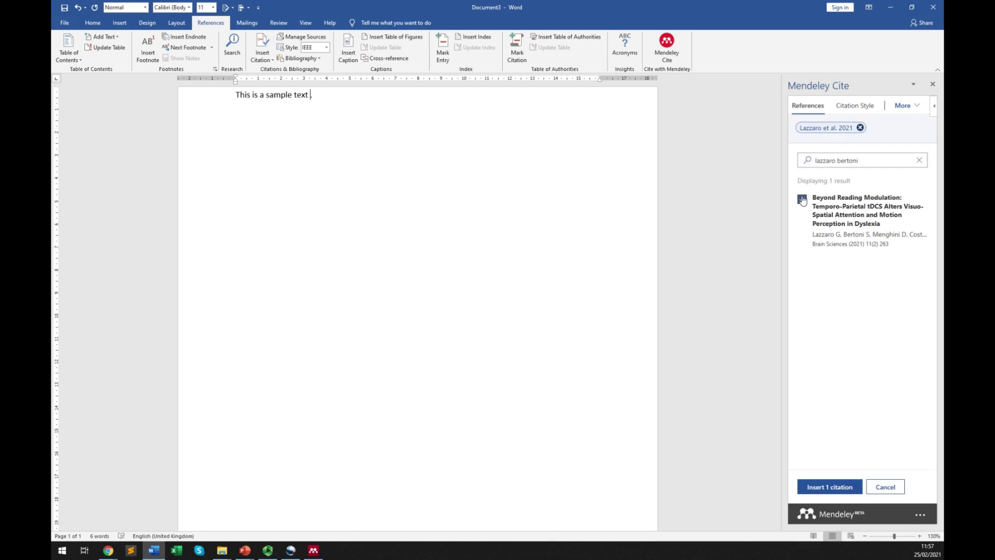
left_click(829, 487)
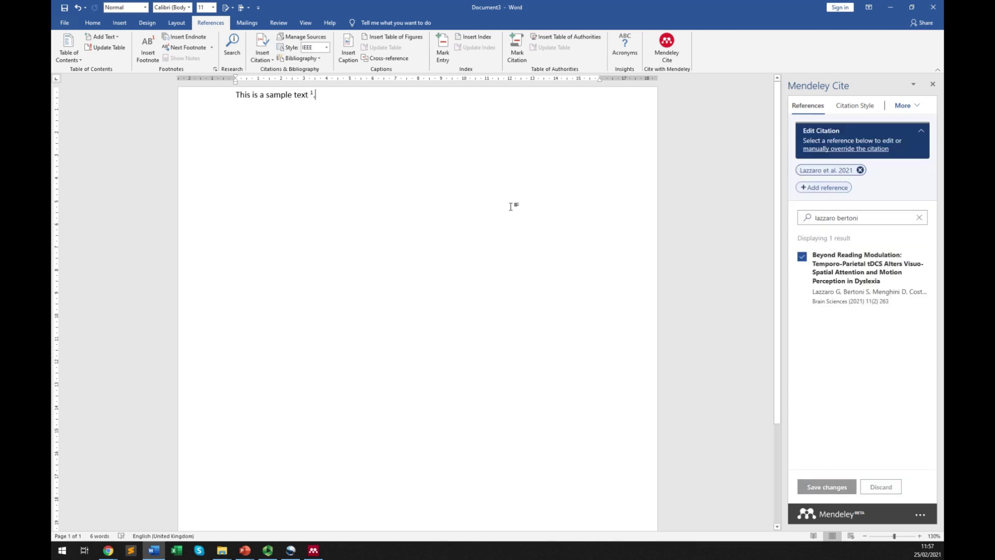
left_click(335, 155)
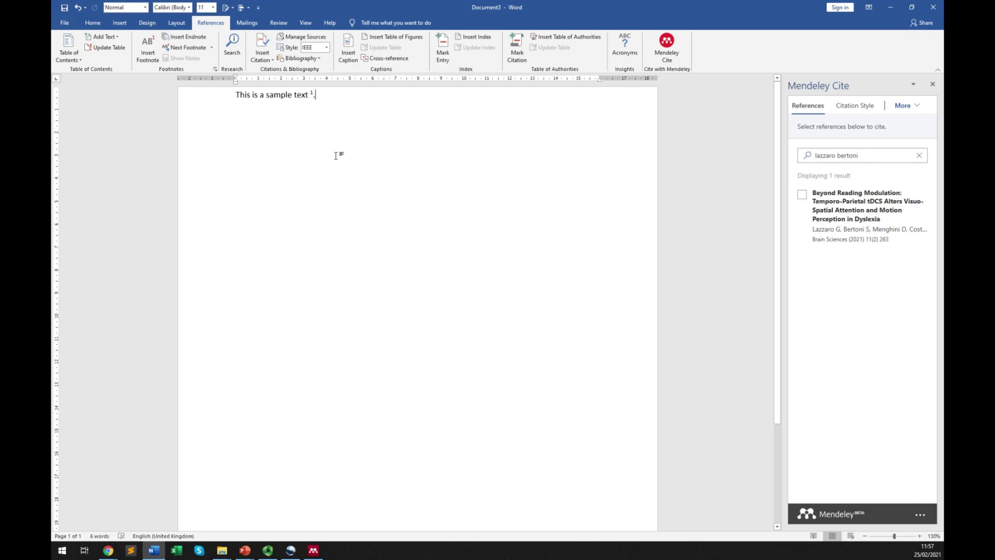
key("Return")
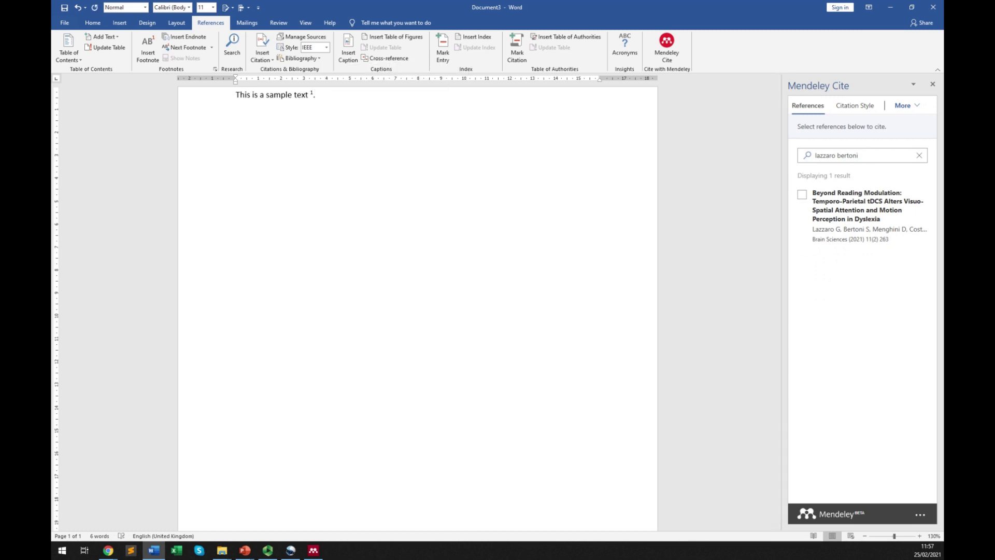
key("alt+Tab")
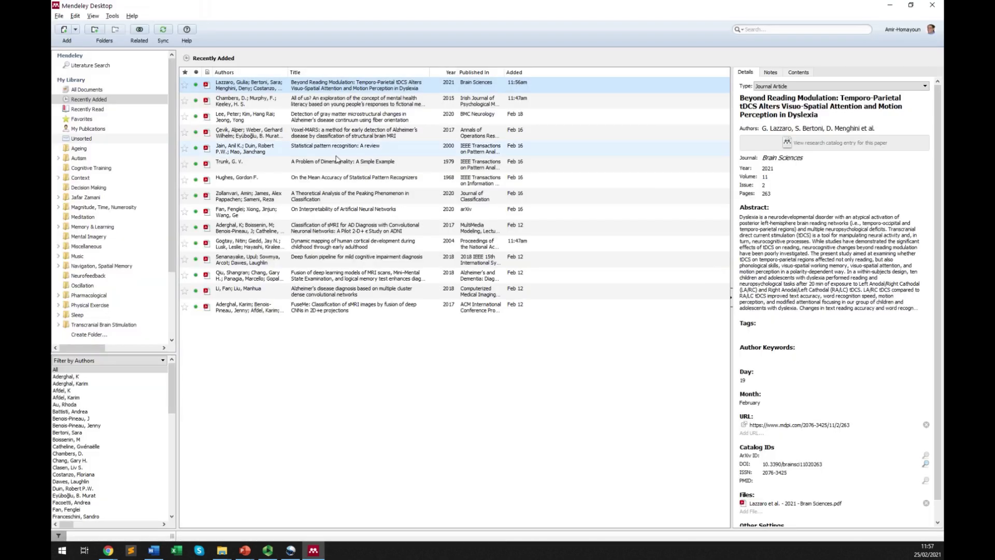
key("alt+Tab")
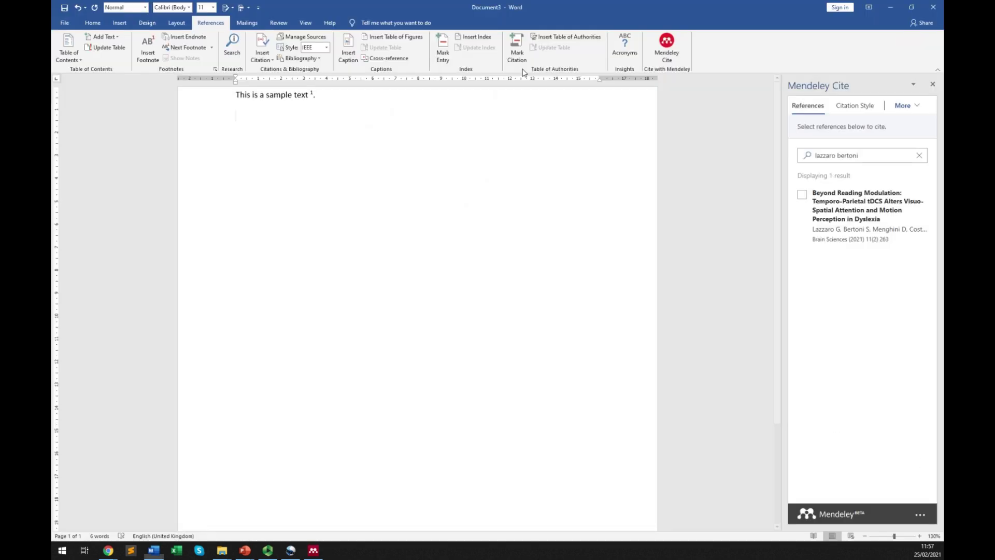
left_click(909, 106)
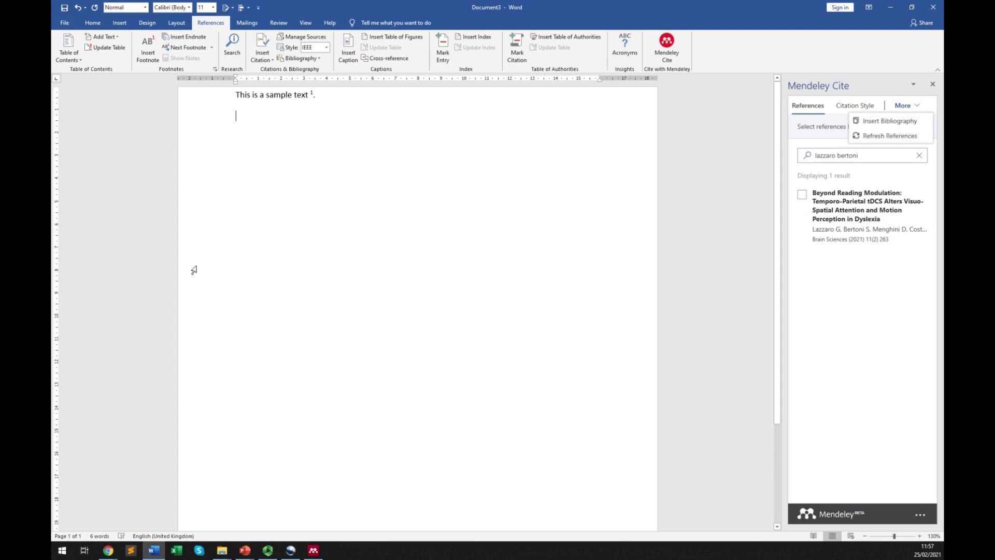
Step: Switch to Mendeley Desktop and compare the Recently Added papers filtered by the initial-only and full-name variants of the same author
key("alt+Tab")
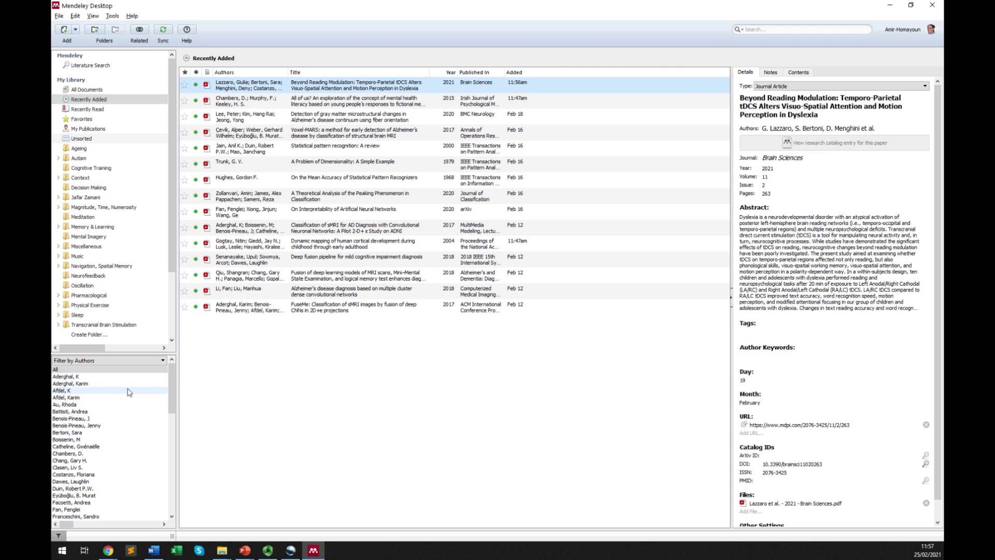
left_click(105, 419)
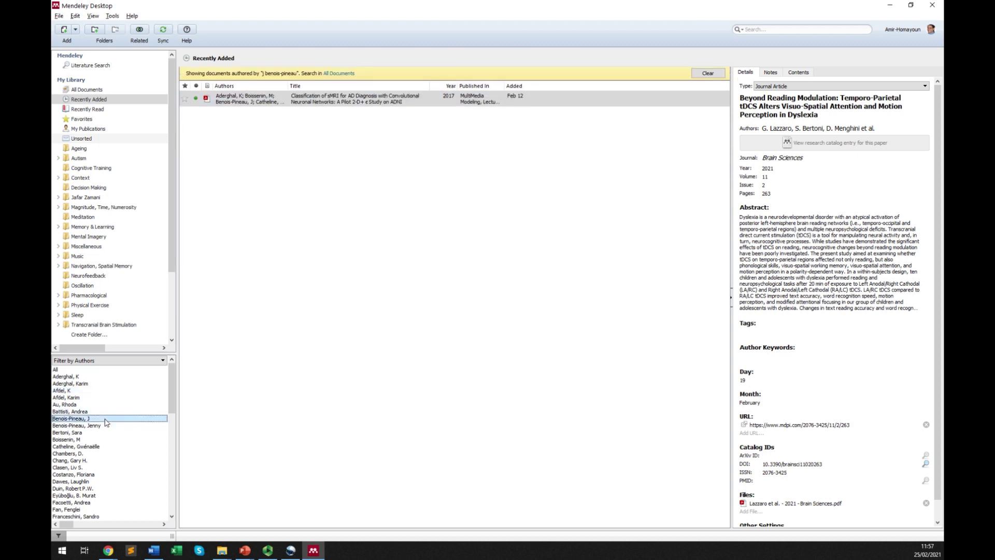
left_click(108, 426)
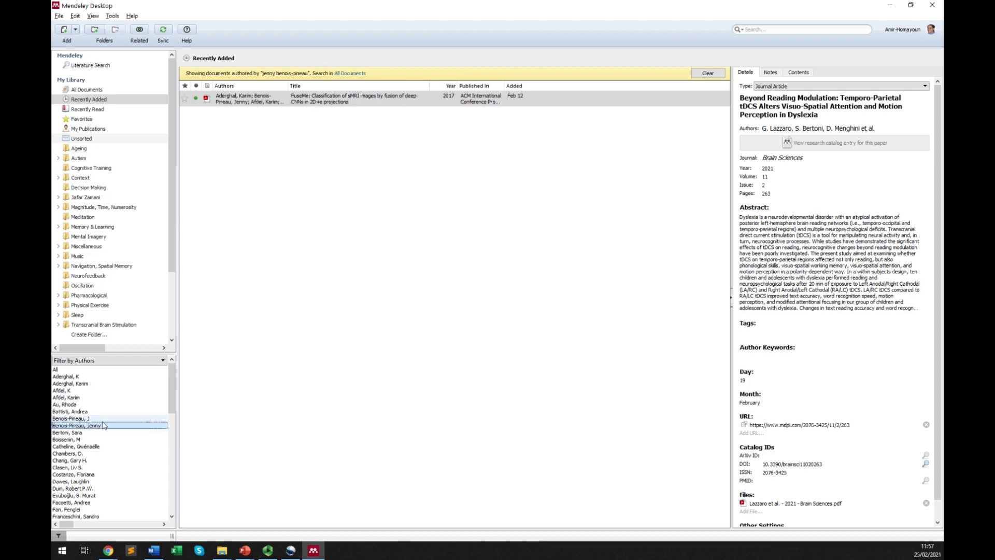
left_click(102, 419)
left_click(103, 426)
left_click(102, 418)
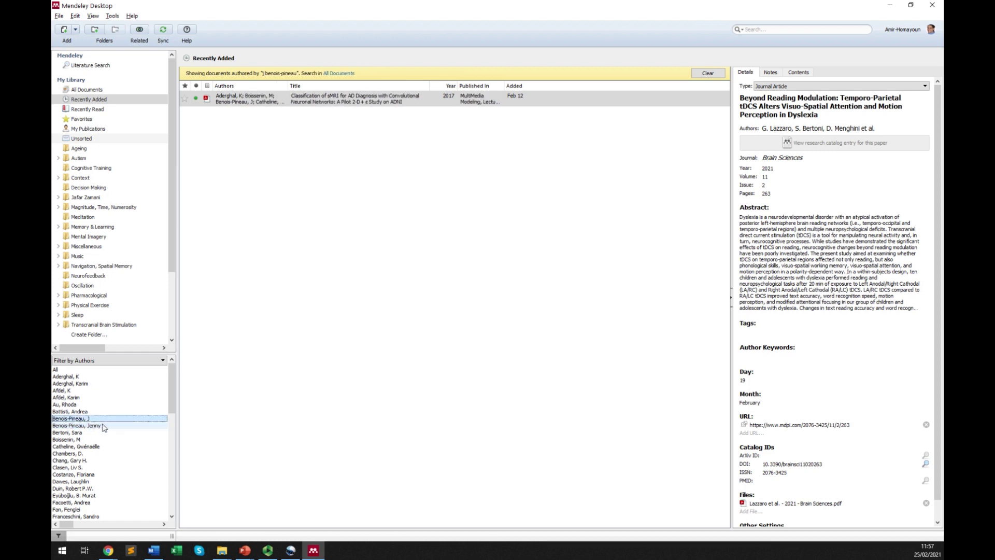
left_click(103, 424)
left_click(106, 418)
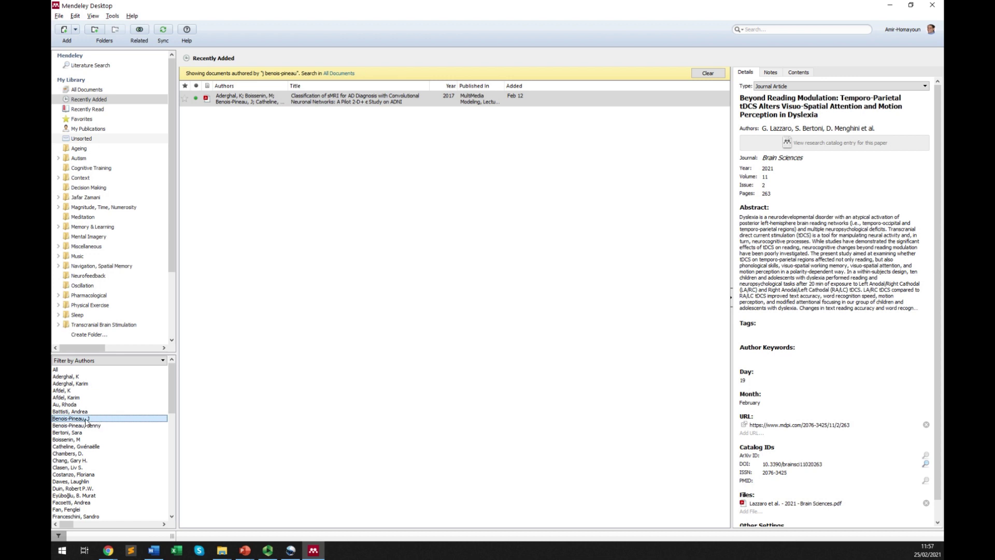
left_click(273, 101)
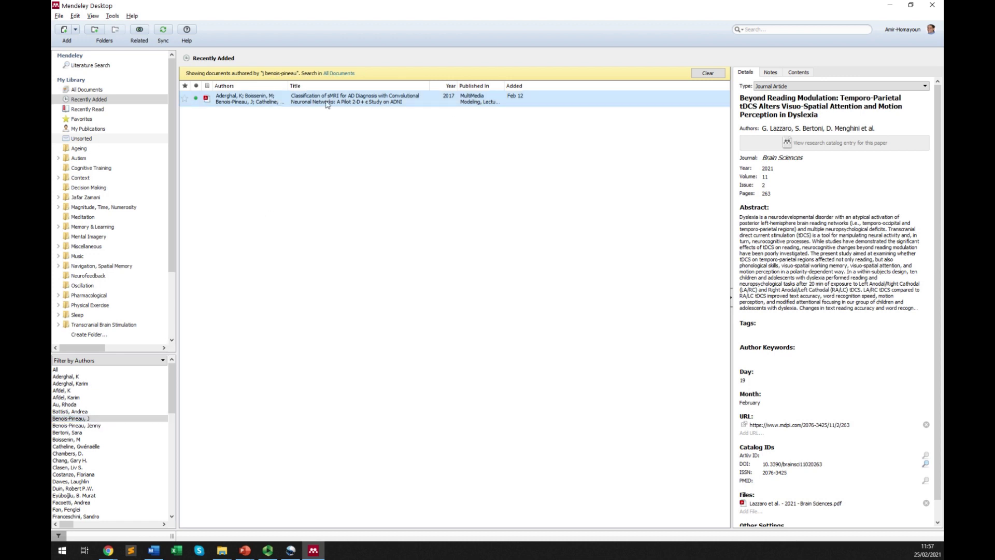
left_click(773, 129)
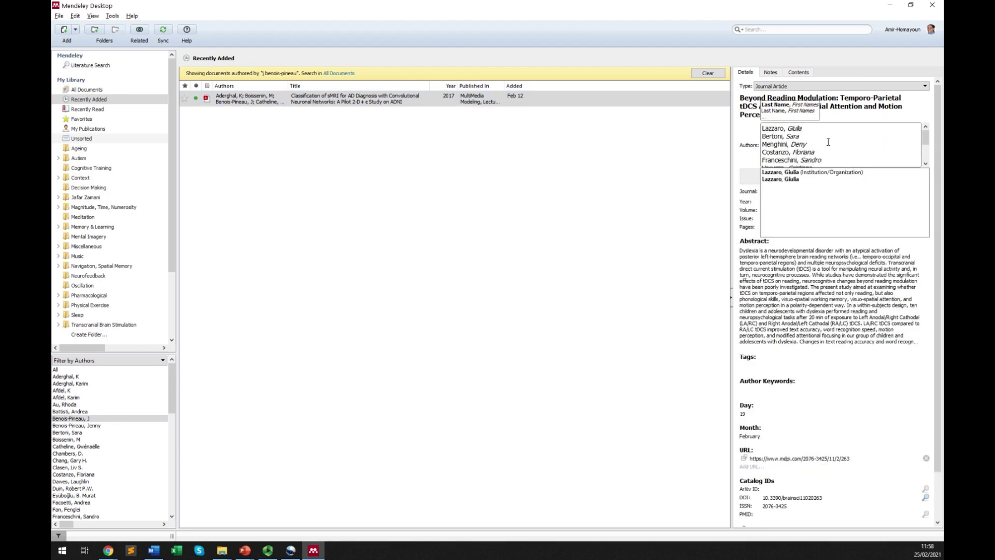
scroll(831, 142, "down", 2)
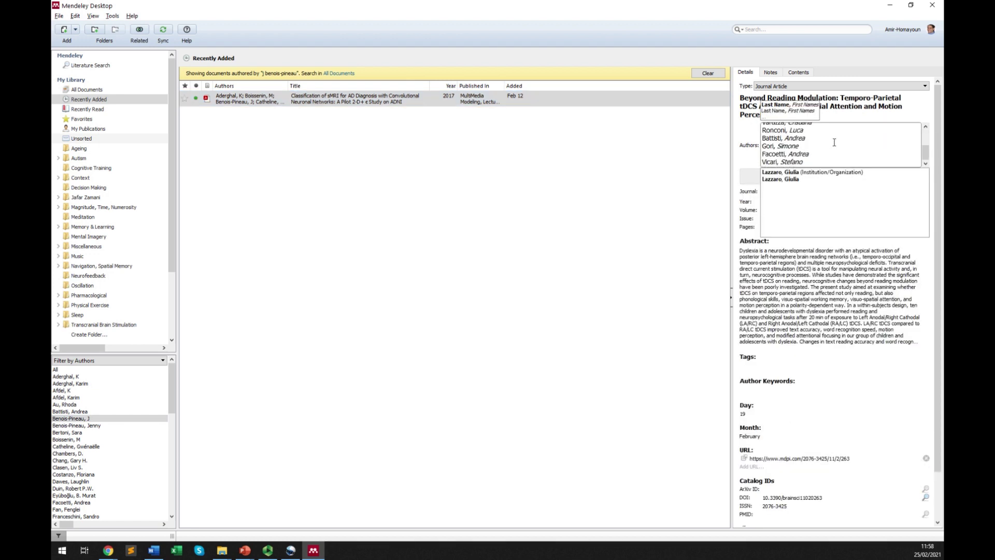
scroll(832, 143, "up", 2)
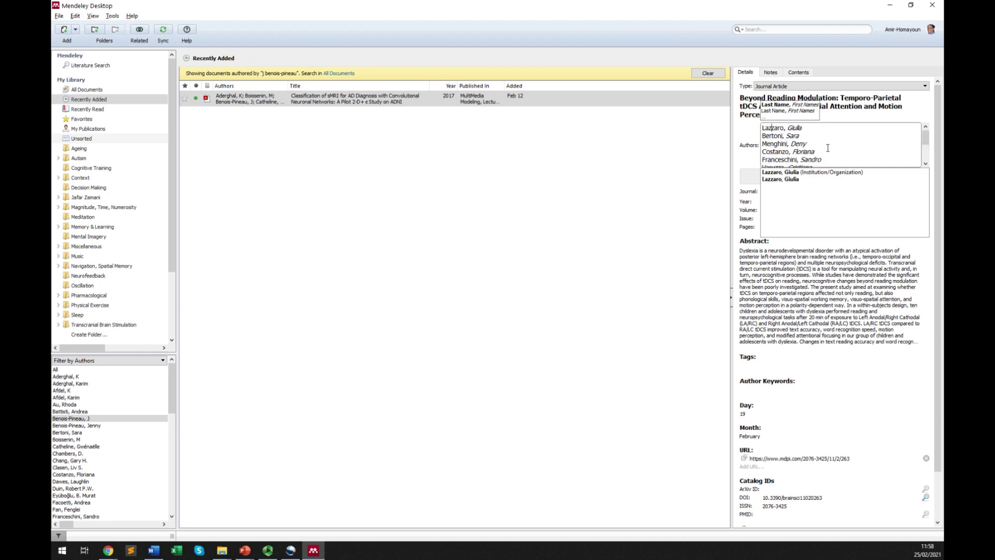
left_click(576, 178)
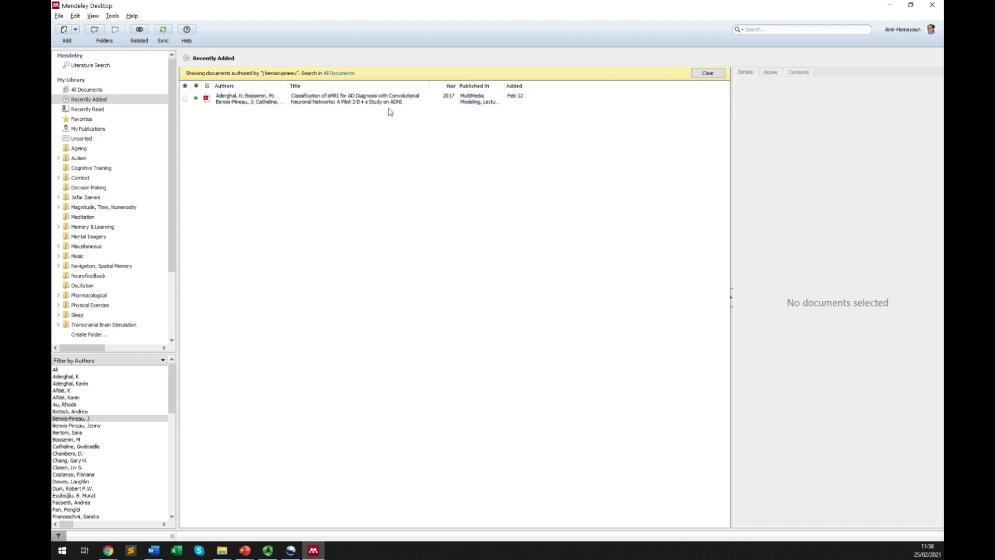
Step: Check the author list of "Classification of sMRI for AD Diagnosis" and merge its third author's initial-only filter entry into the full-name entry
left_click(413, 104)
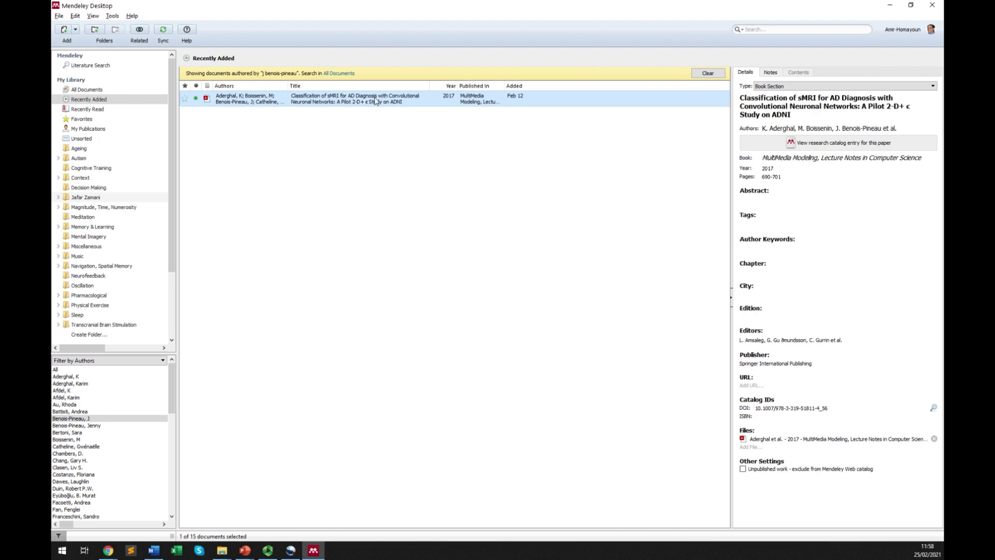
left_click(796, 129)
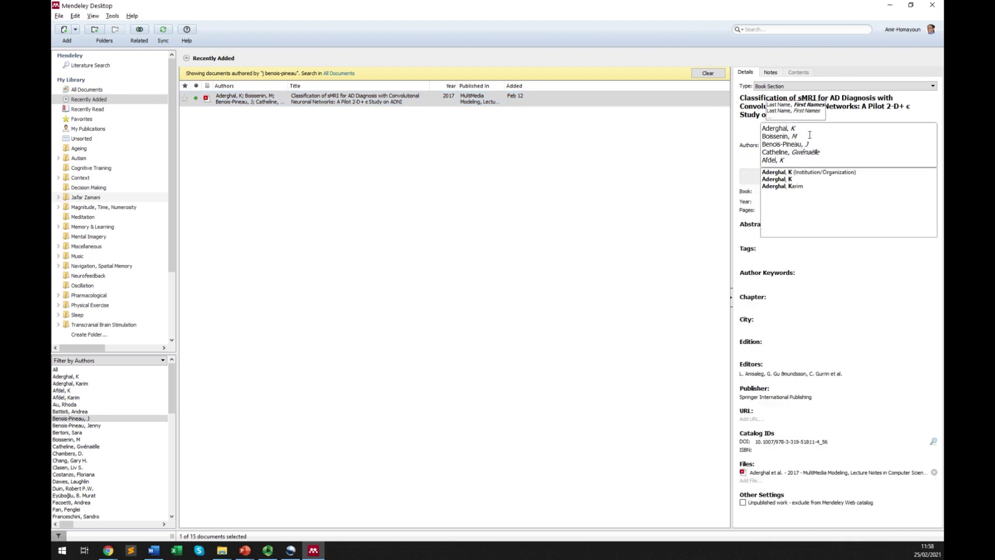
left_click(816, 145)
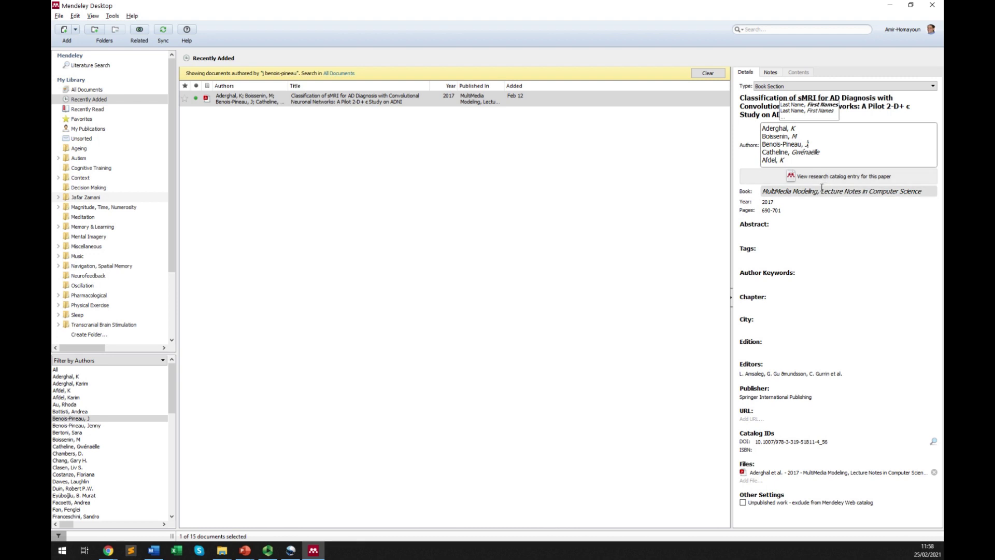
left_click(472, 162)
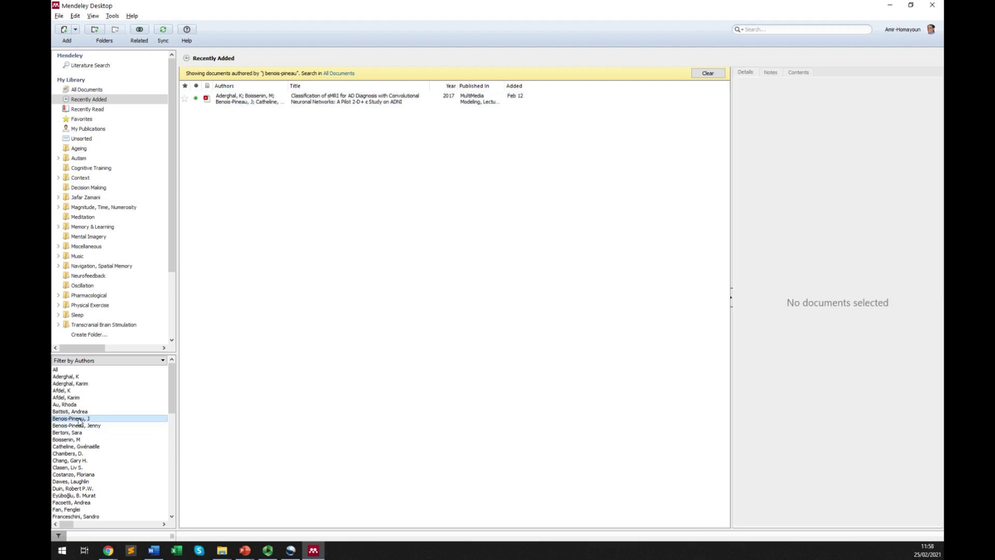
mouse_move(83, 419)
left_mouse_down()
mouse_move(105, 419)
mouse_move(95, 426)
left_mouse_up()
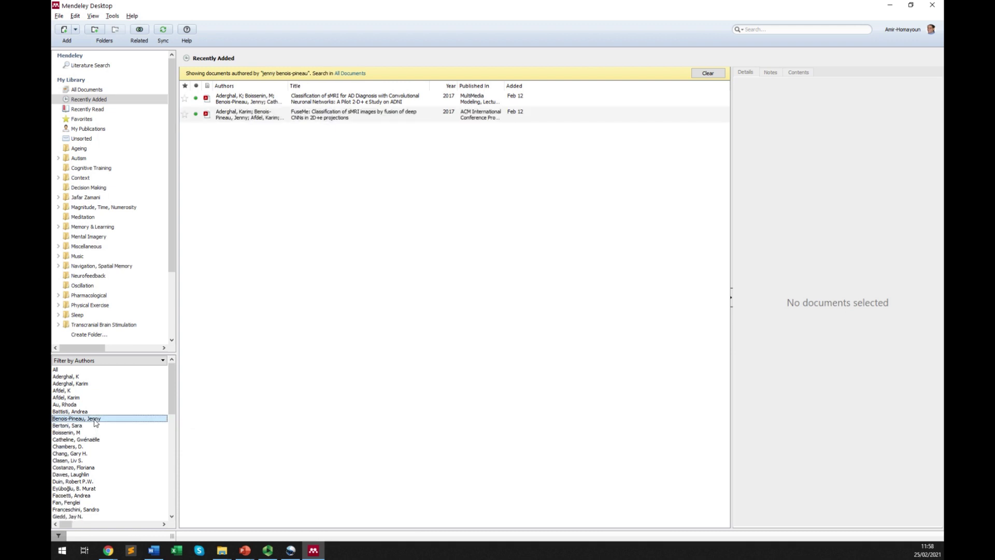
Step: Check the merged author's two papers and examine how the full name is entered in the author list of "FuseMe"
left_click(319, 96)
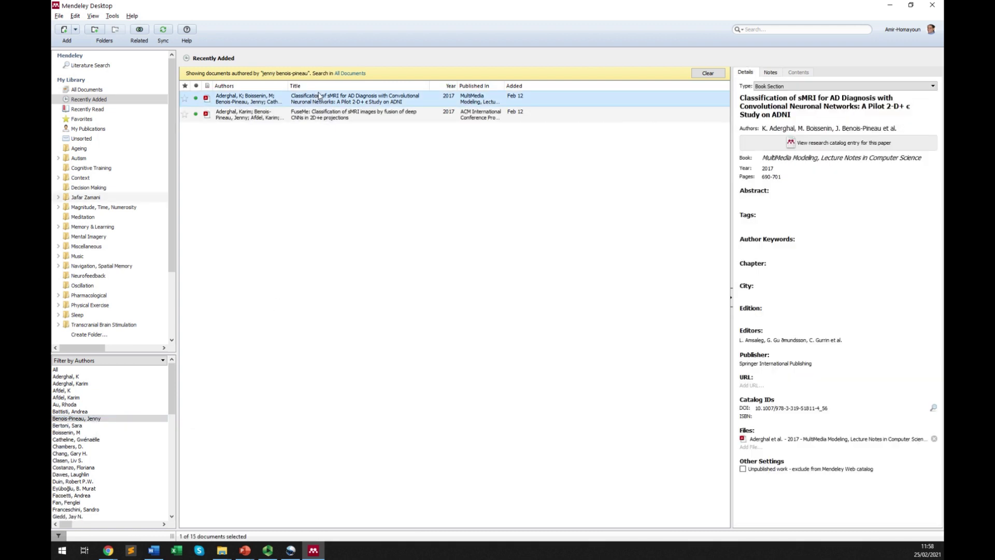
left_click(317, 112)
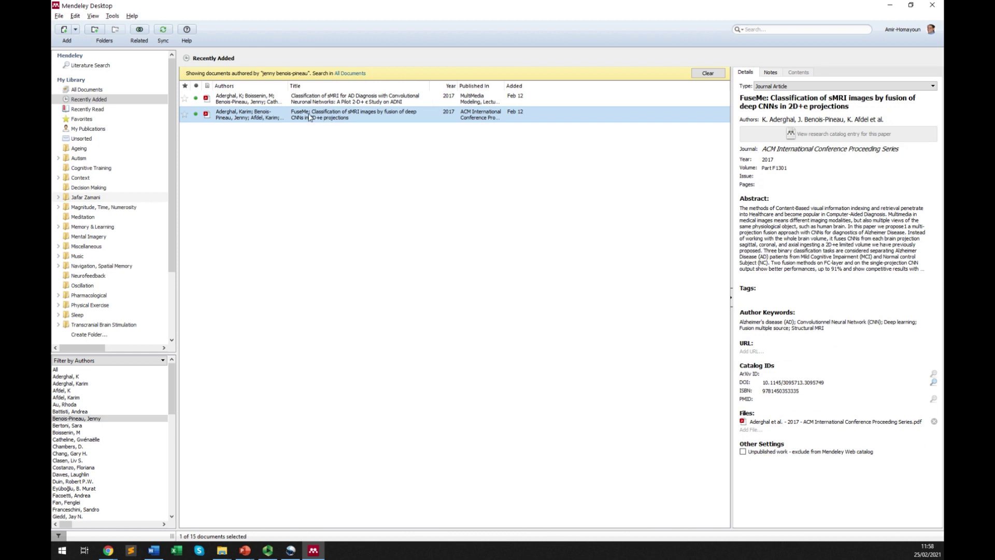
left_click(844, 120)
double_click(812, 127)
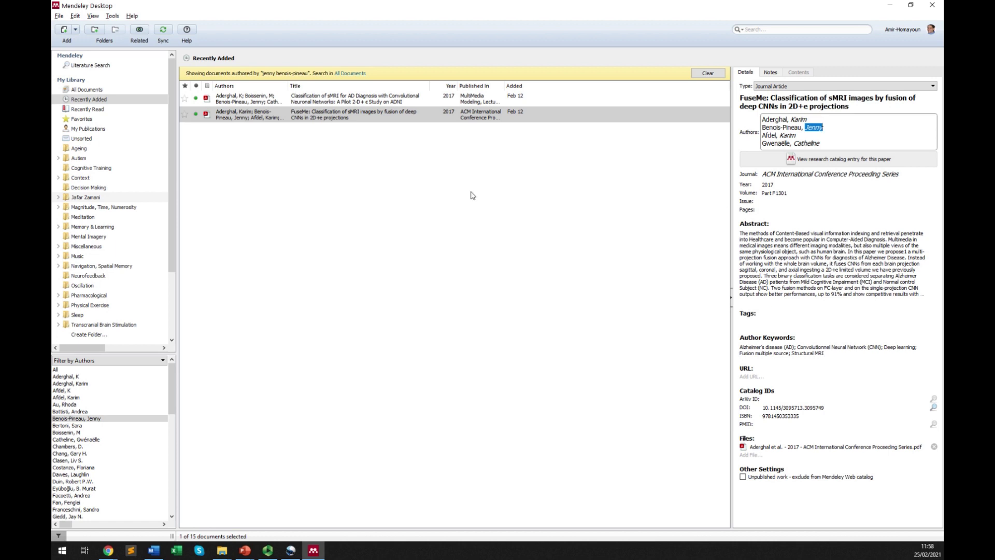
left_click(268, 170)
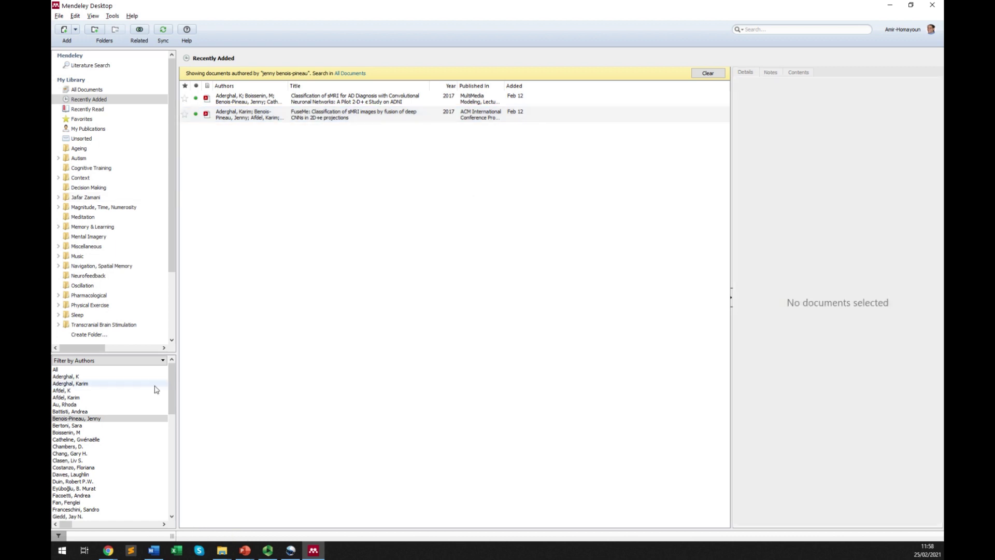
Step: Look through the Recently Added author filter for further name variants, filtering by one author near the end of the list
scroll(123, 431, "down", 10)
scroll(123, 431, "down", 3)
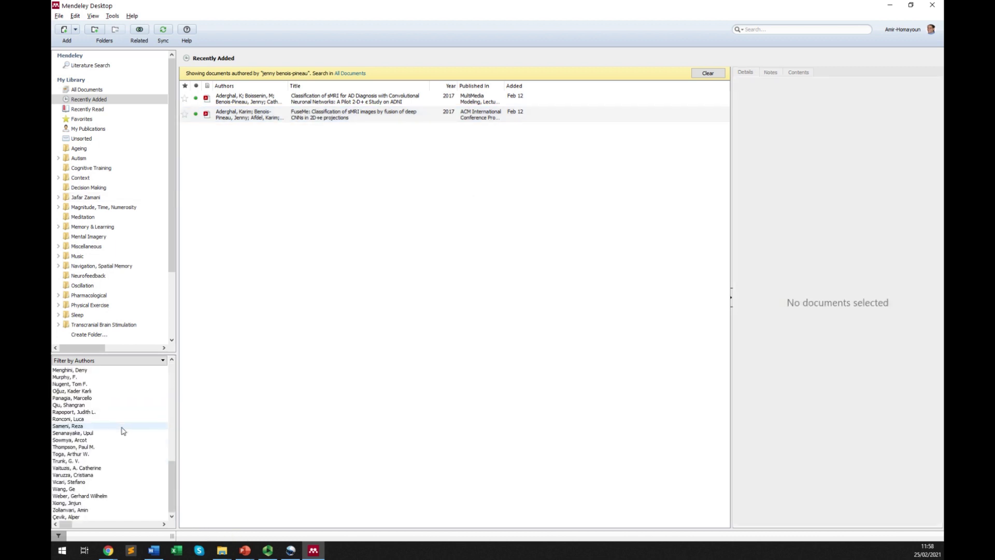
left_click(123, 425)
scroll(123, 431, "up", 15)
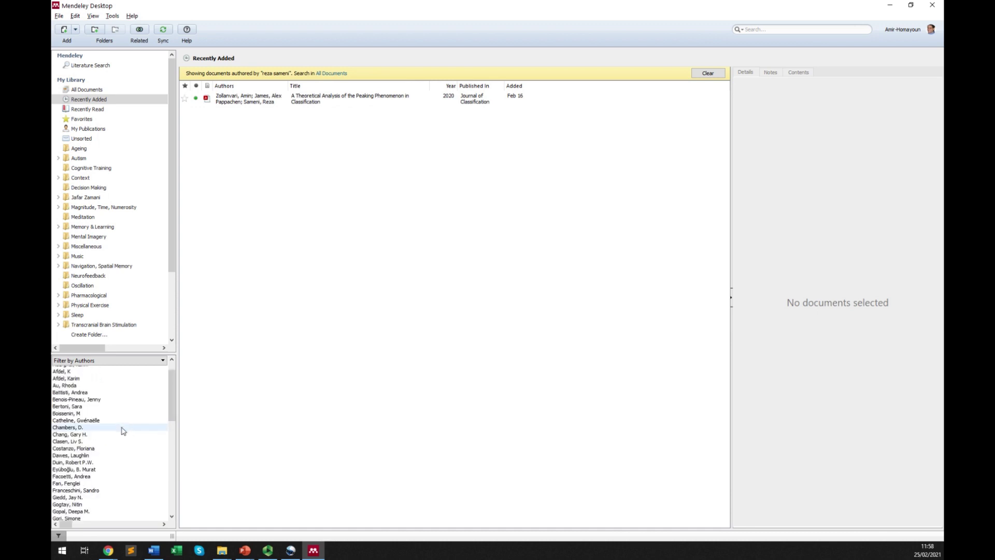
Step: Among All Documents, compare the papers under an author's initial-only and full-name filter entries and merge the initial-only entry into the full-name one
left_click(86, 90)
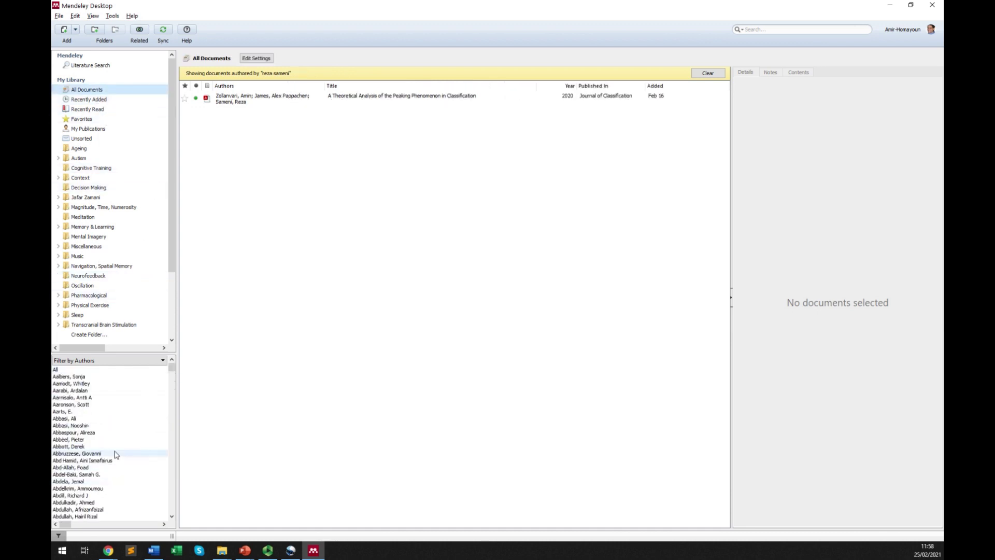
scroll(115, 454, "down", 10)
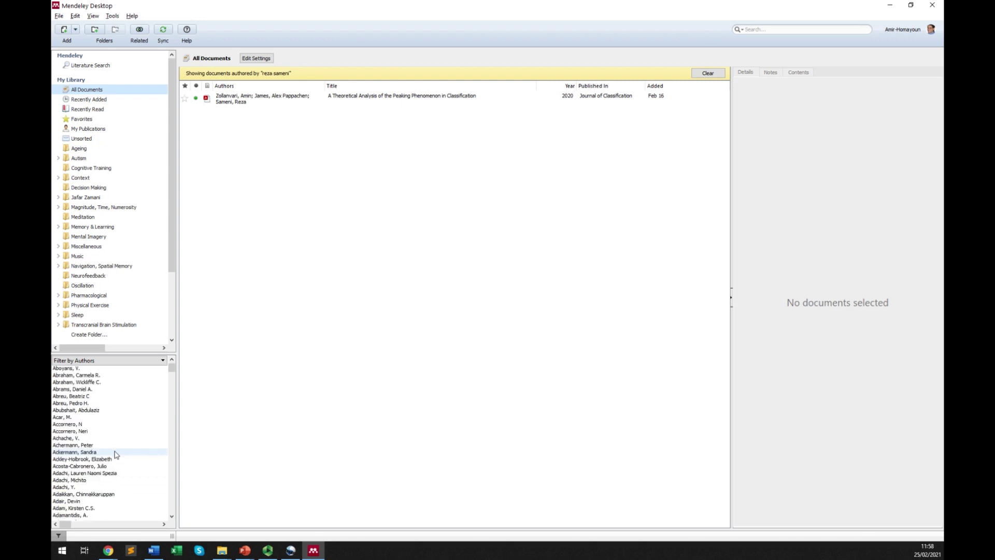
left_click(110, 431)
left_click(106, 424)
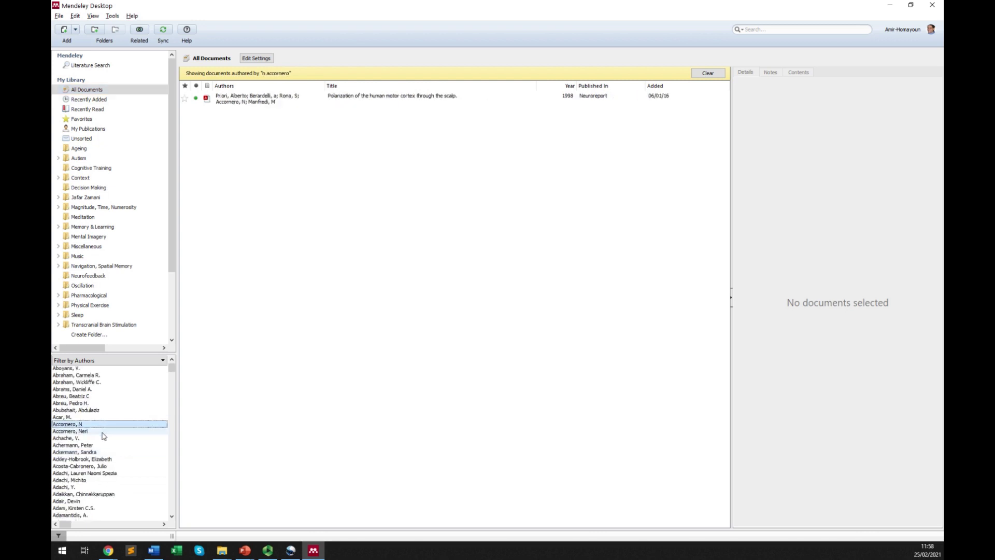
left_click(103, 431)
left_click(101, 425)
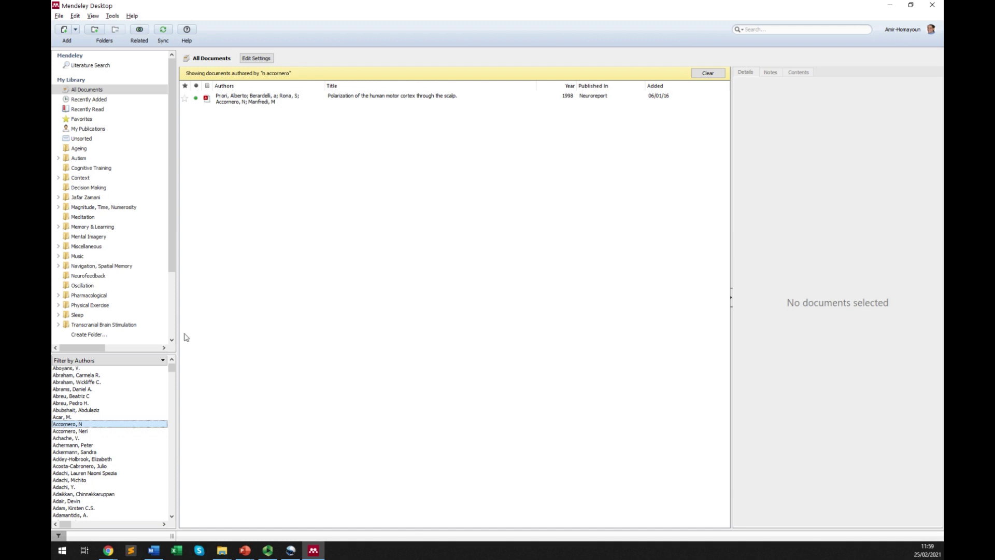
mouse_move(76, 425)
left_mouse_down()
mouse_move(97, 427)
mouse_move(84, 431)
left_mouse_up()
left_click(83, 424)
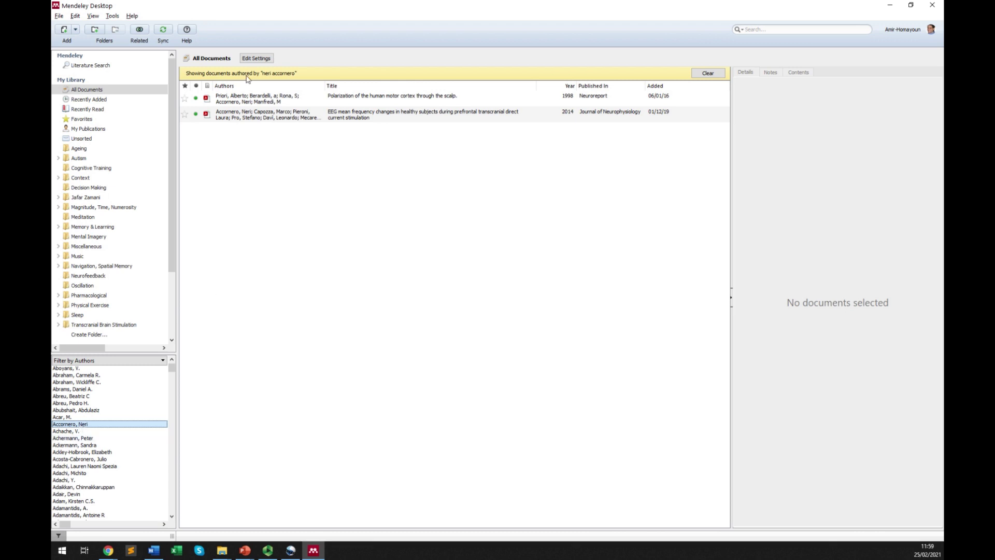
Step: Sync the Mendeley library, switch to Word and refresh the references in Mendeley Cite
left_click(156, 36)
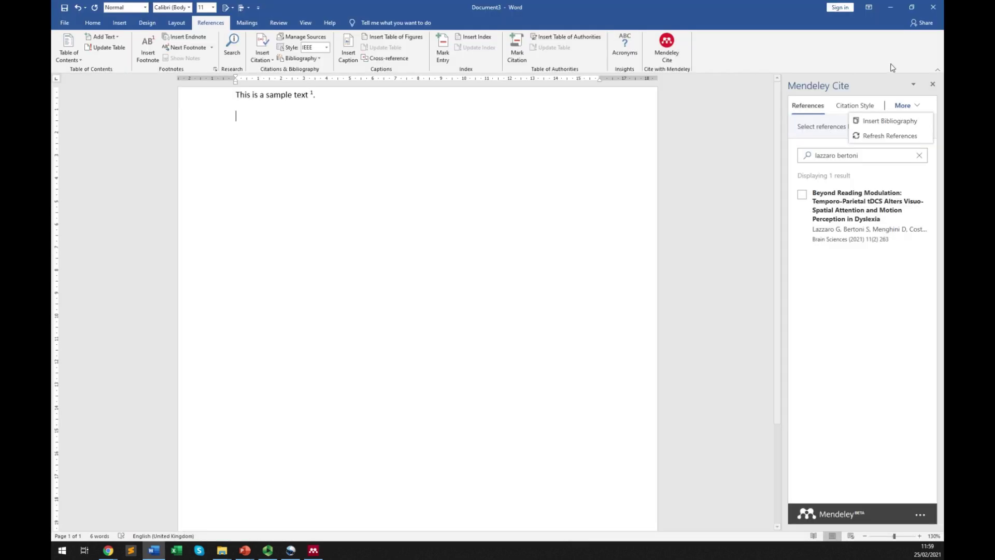
left_click(902, 106)
left_click(904, 107)
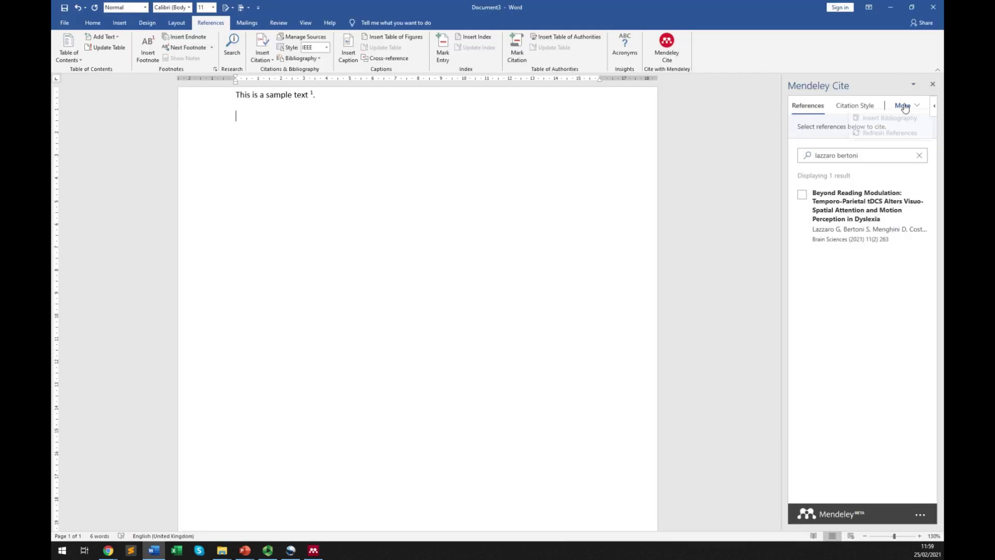
left_click(874, 137)
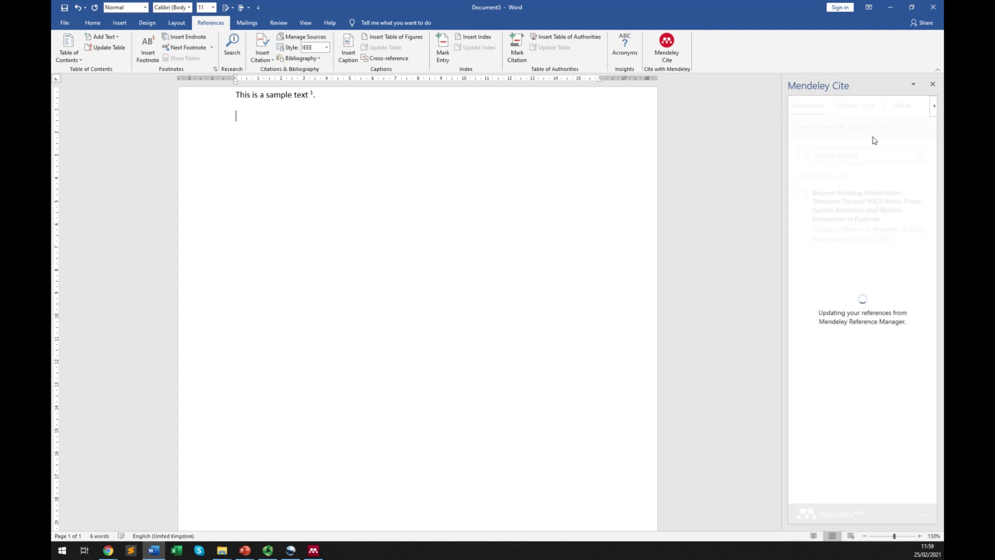